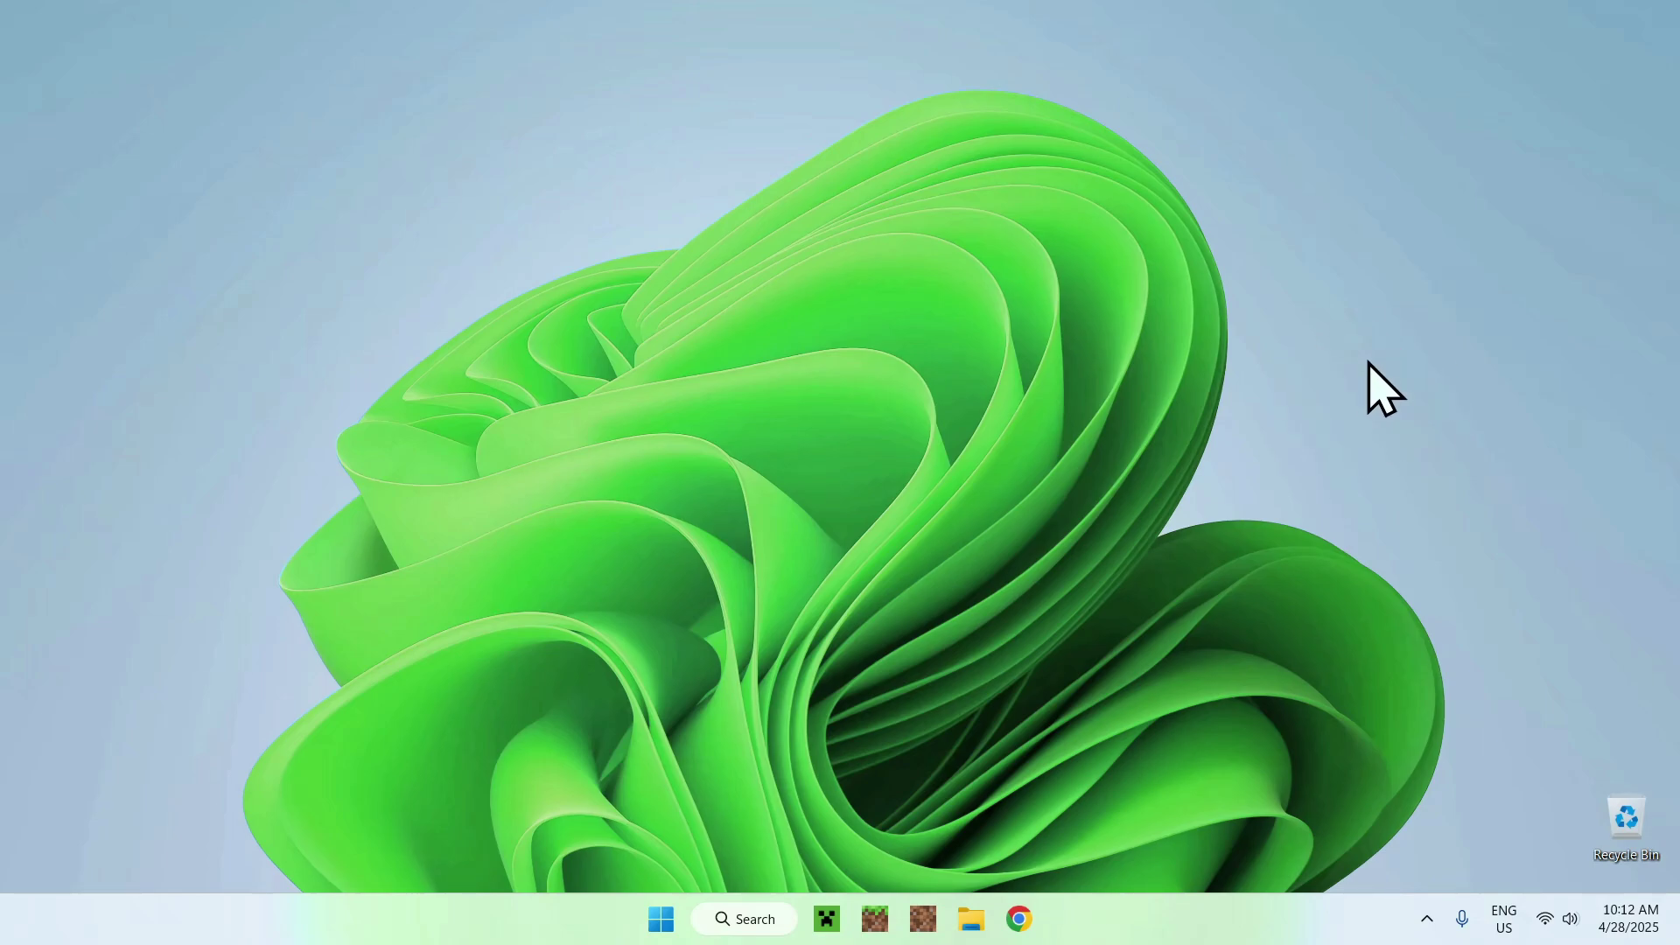
- Search Google for Modrinth in Chrome and open the modrinth.com result
click(1020, 918)
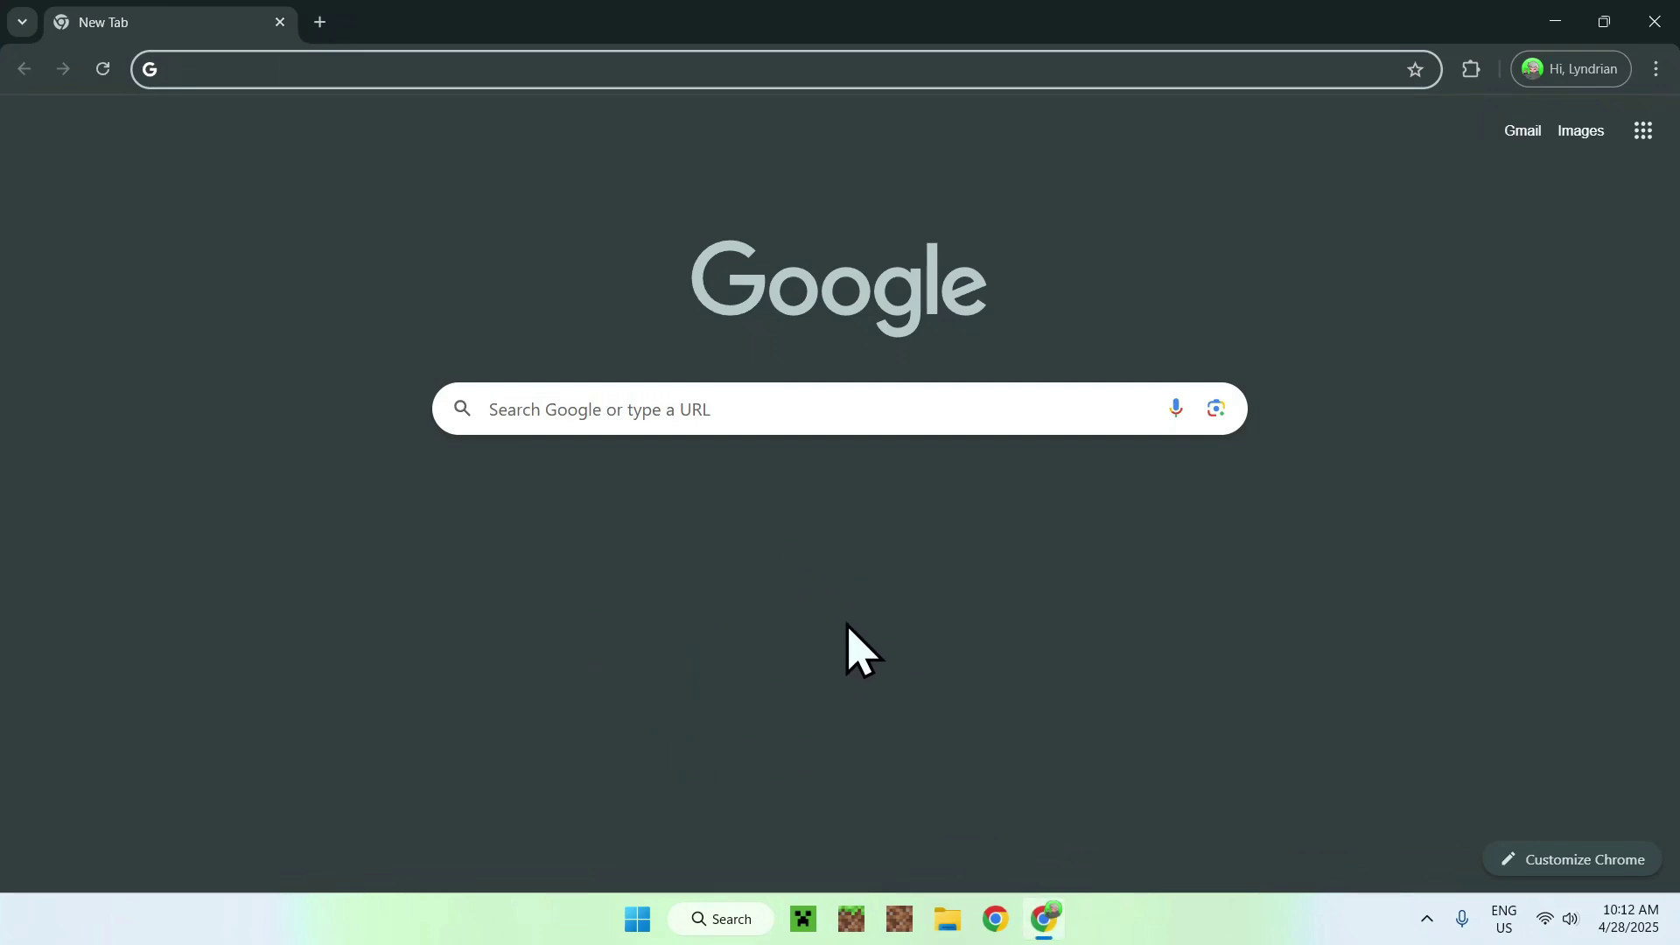
click(812, 407)
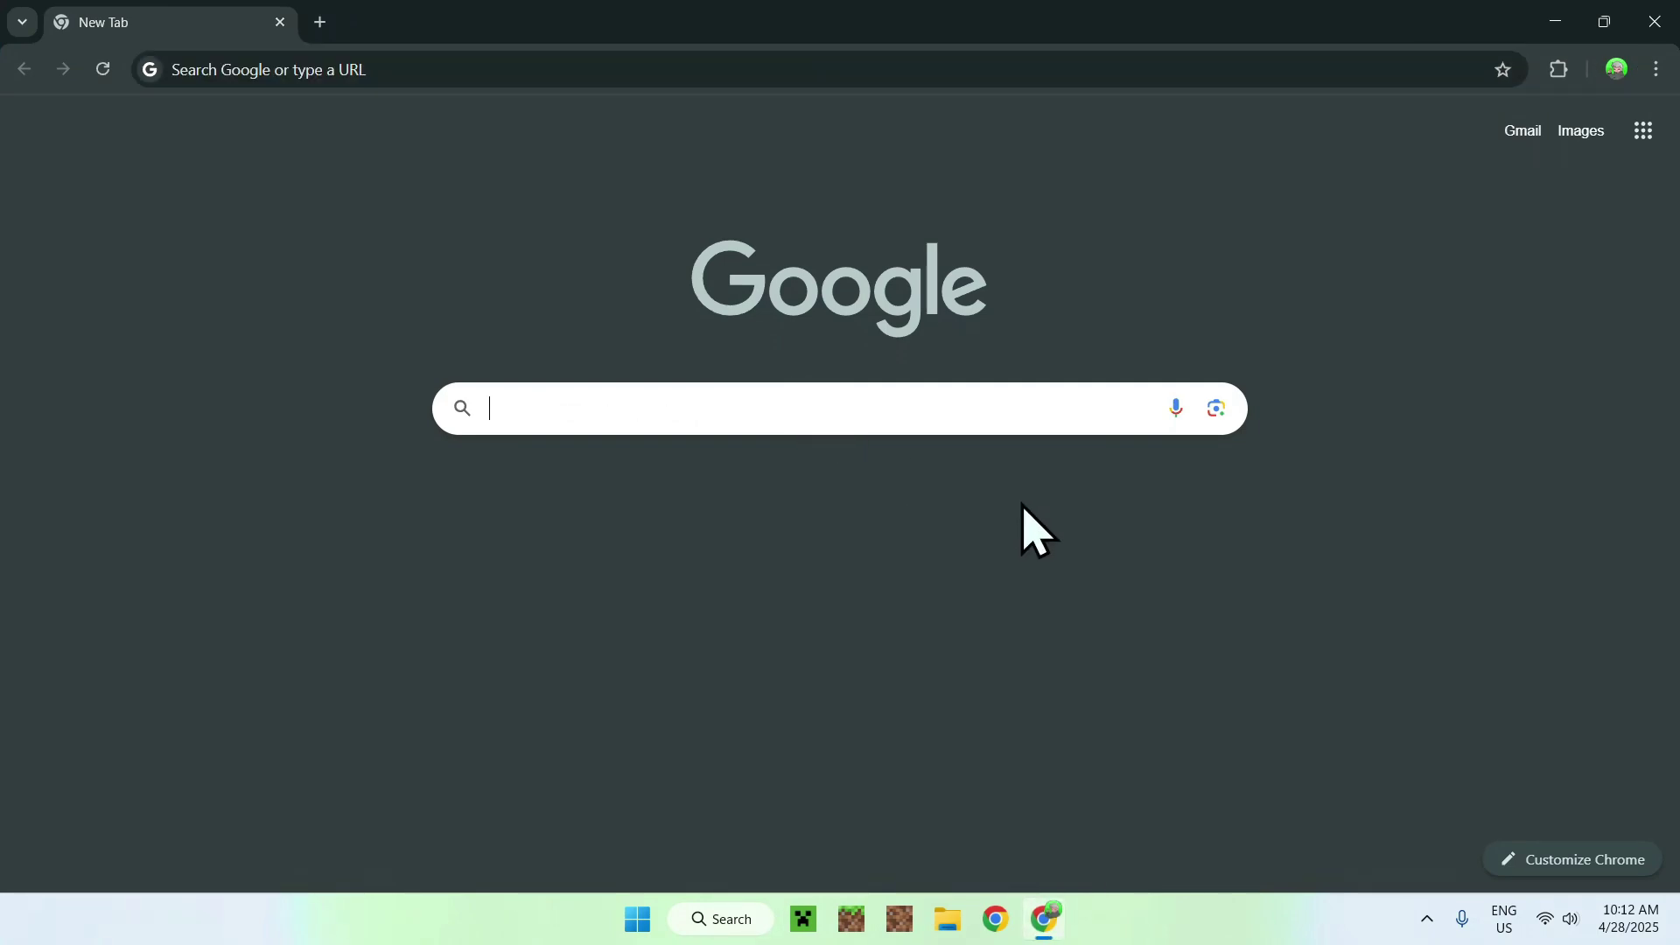
text(Modrinth)
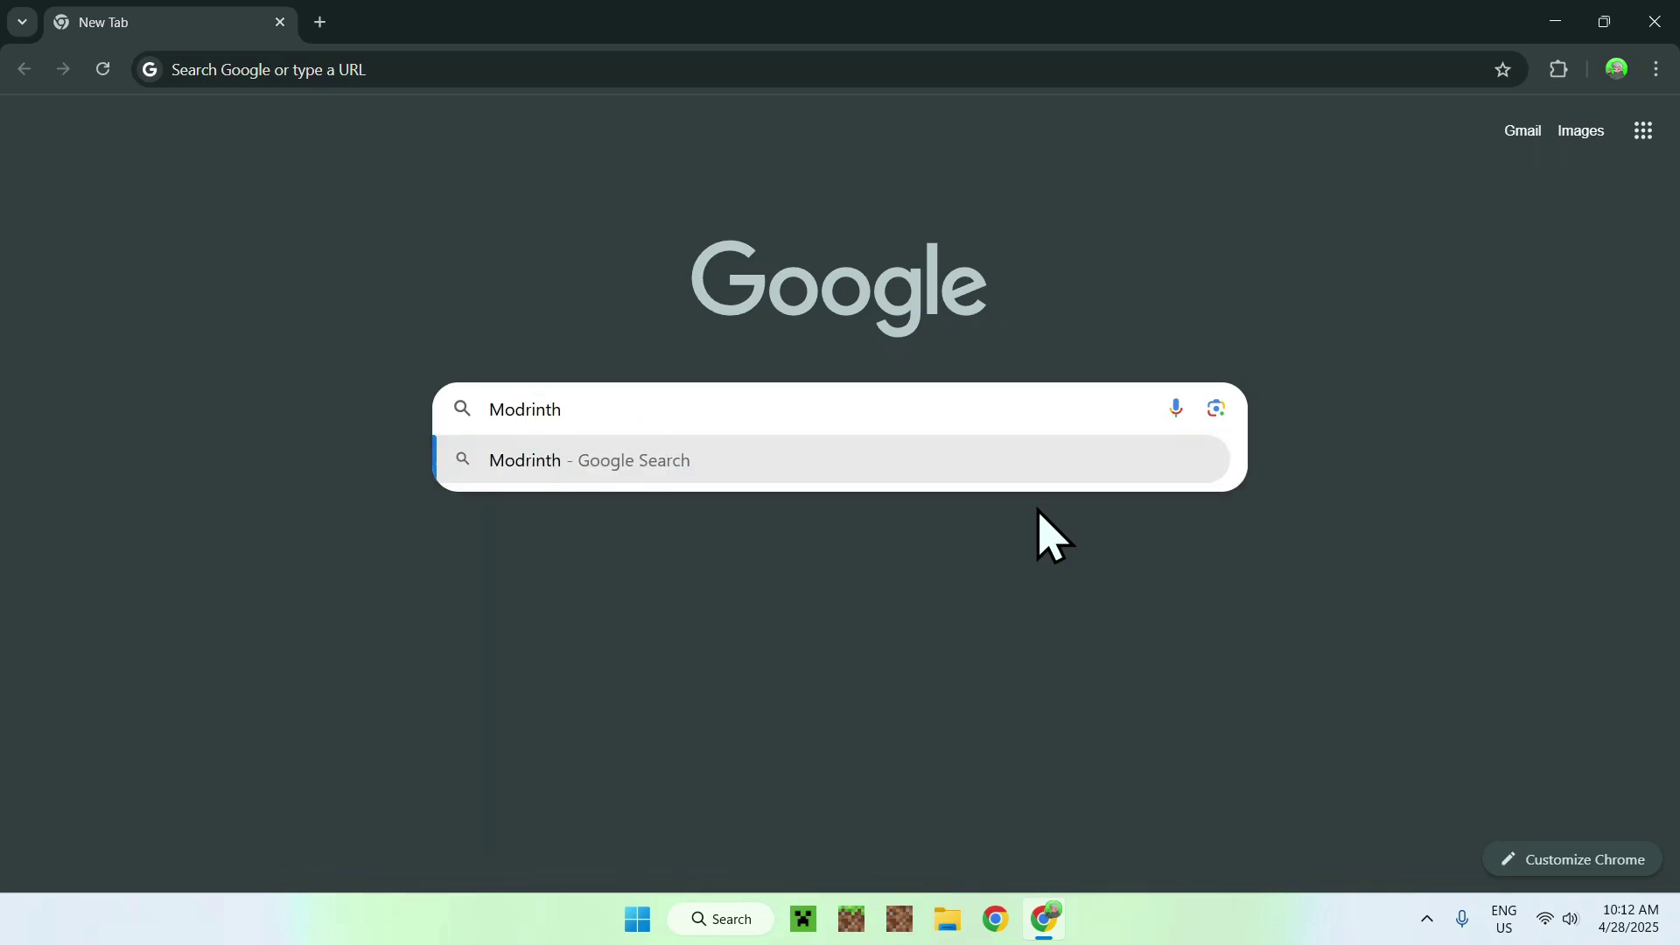
key(Return)
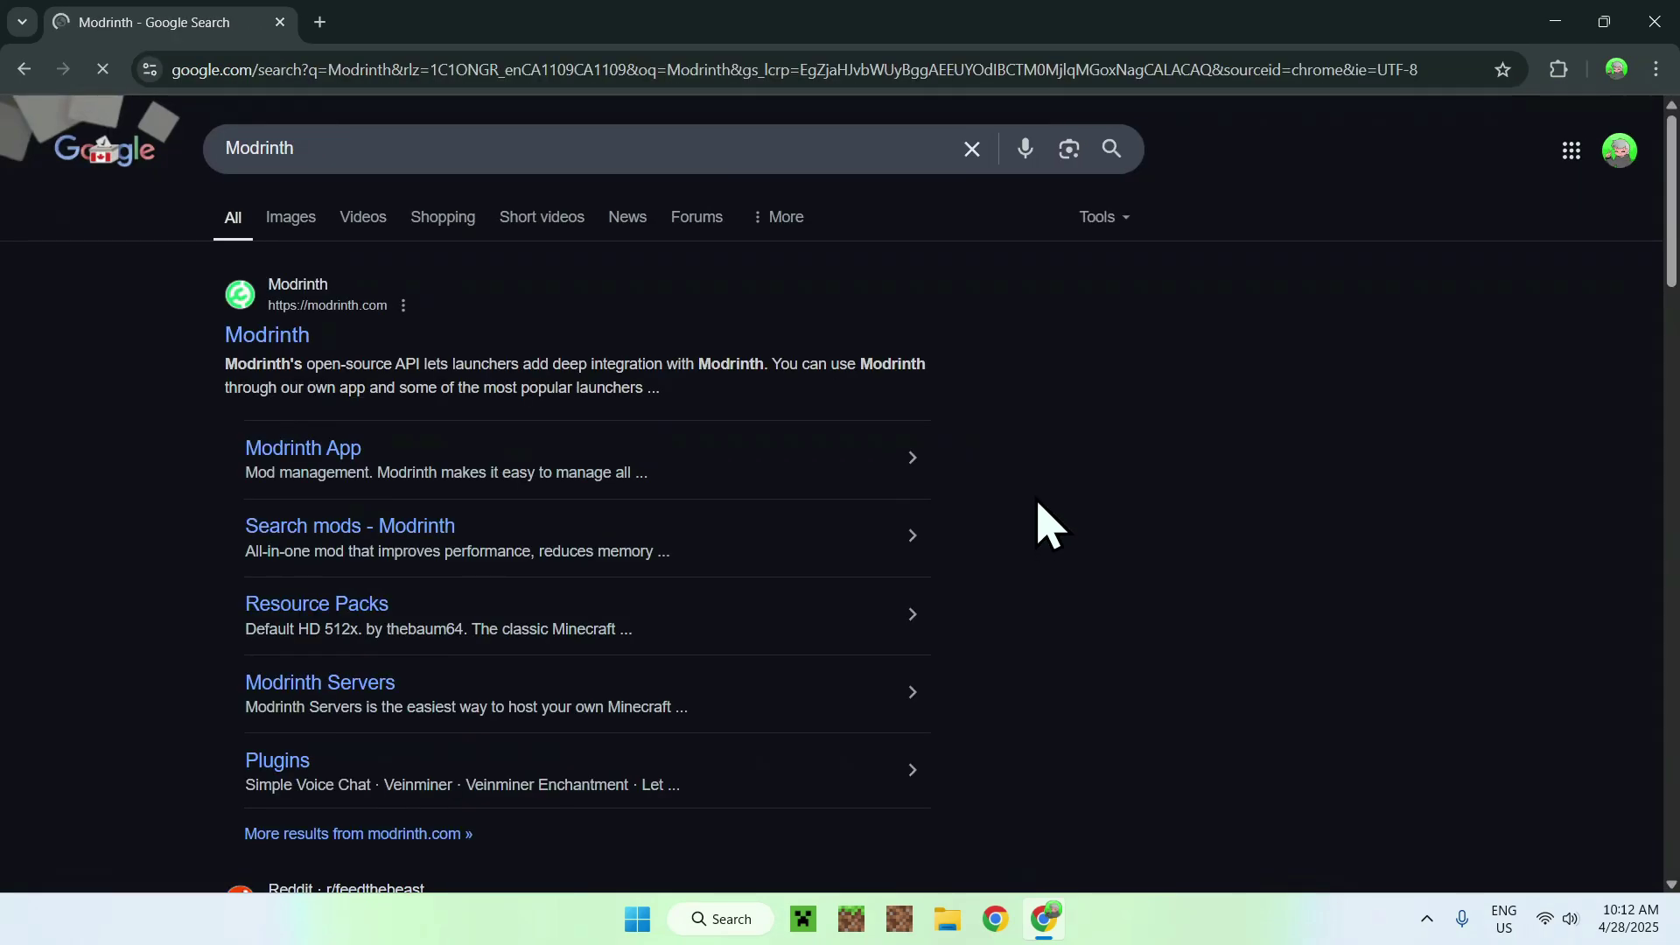
click(267, 337)
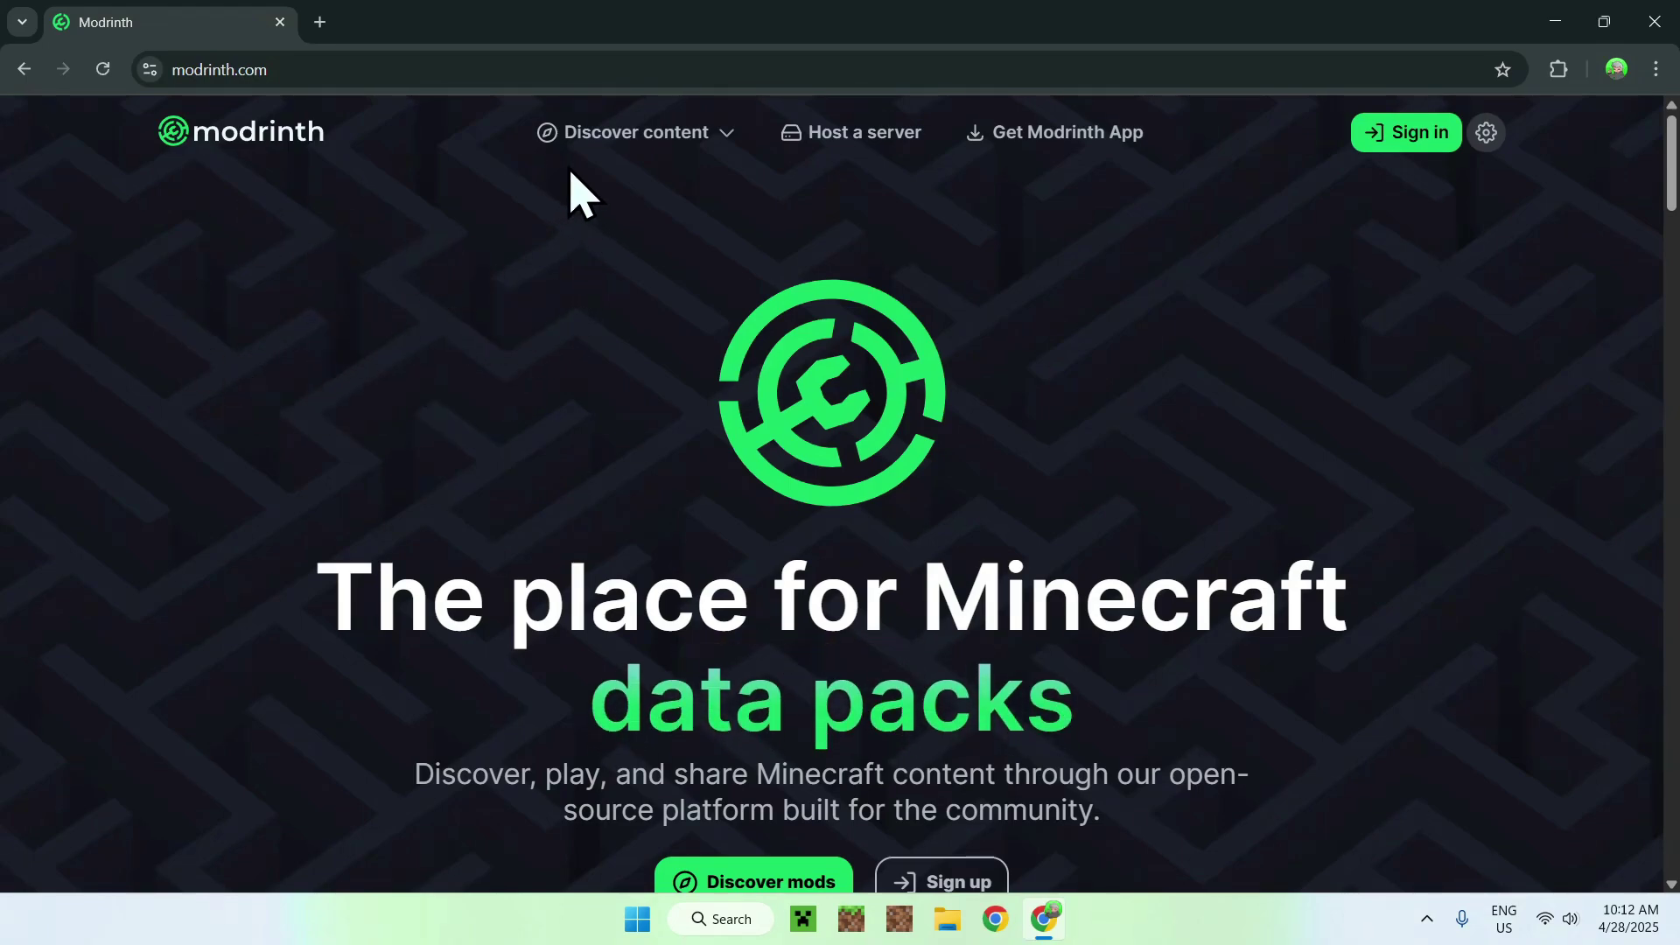
- Search Modrinth's mods for 'EmoteCraft' and open the Emotecraft project by KosmX
click(649, 138)
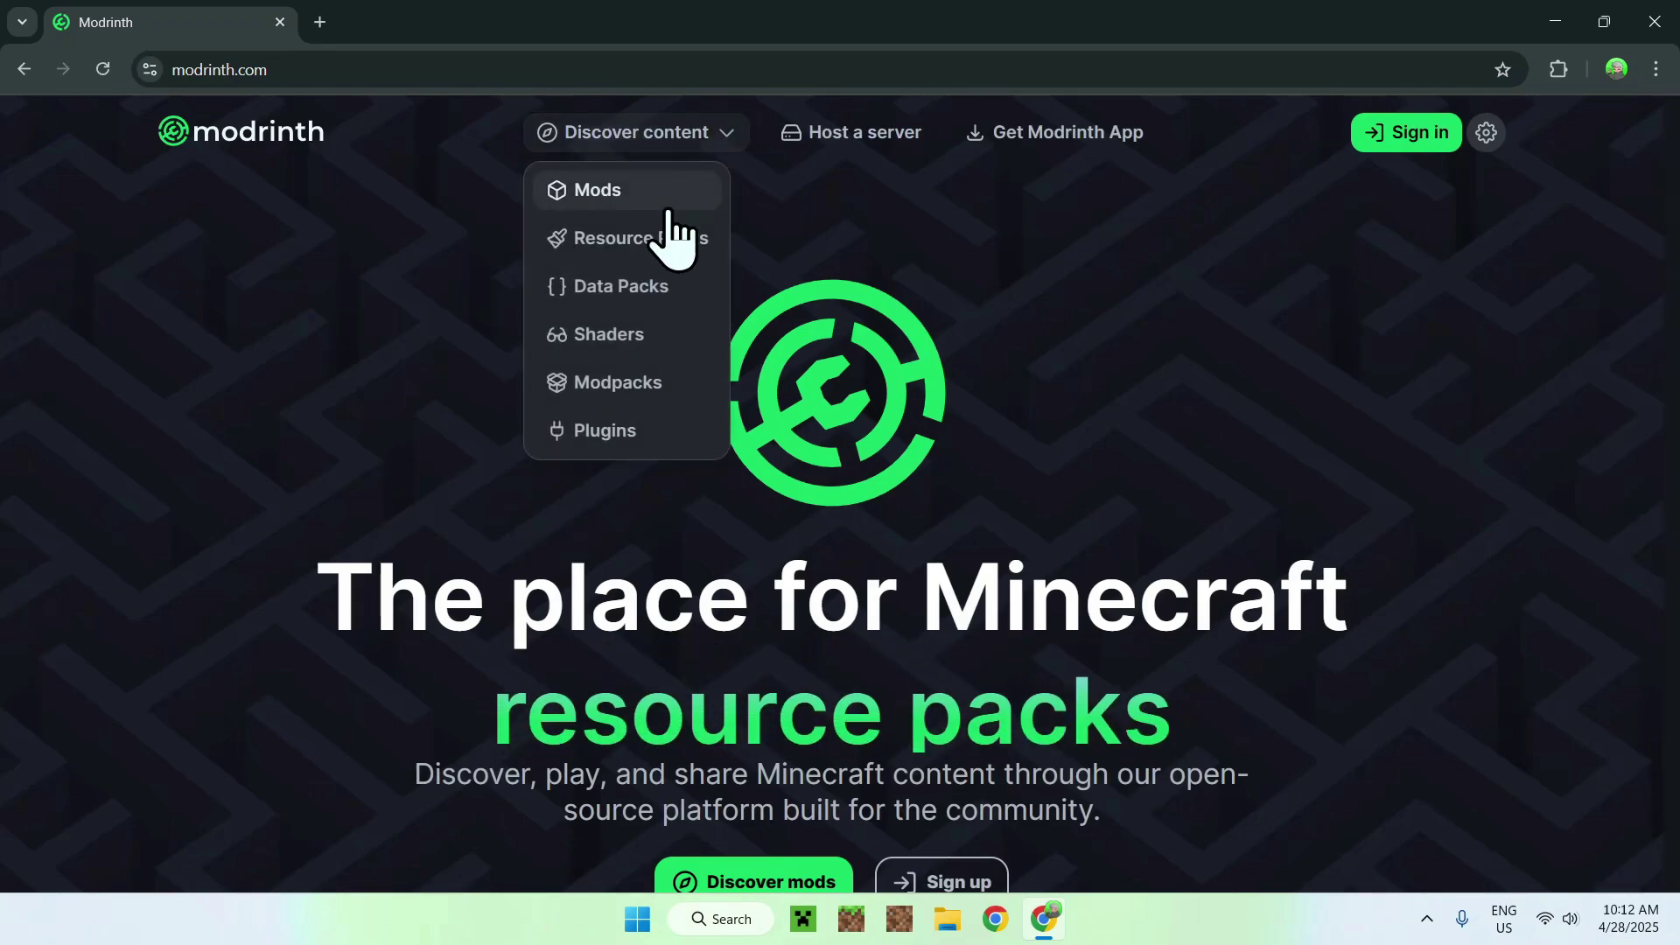
click(665, 191)
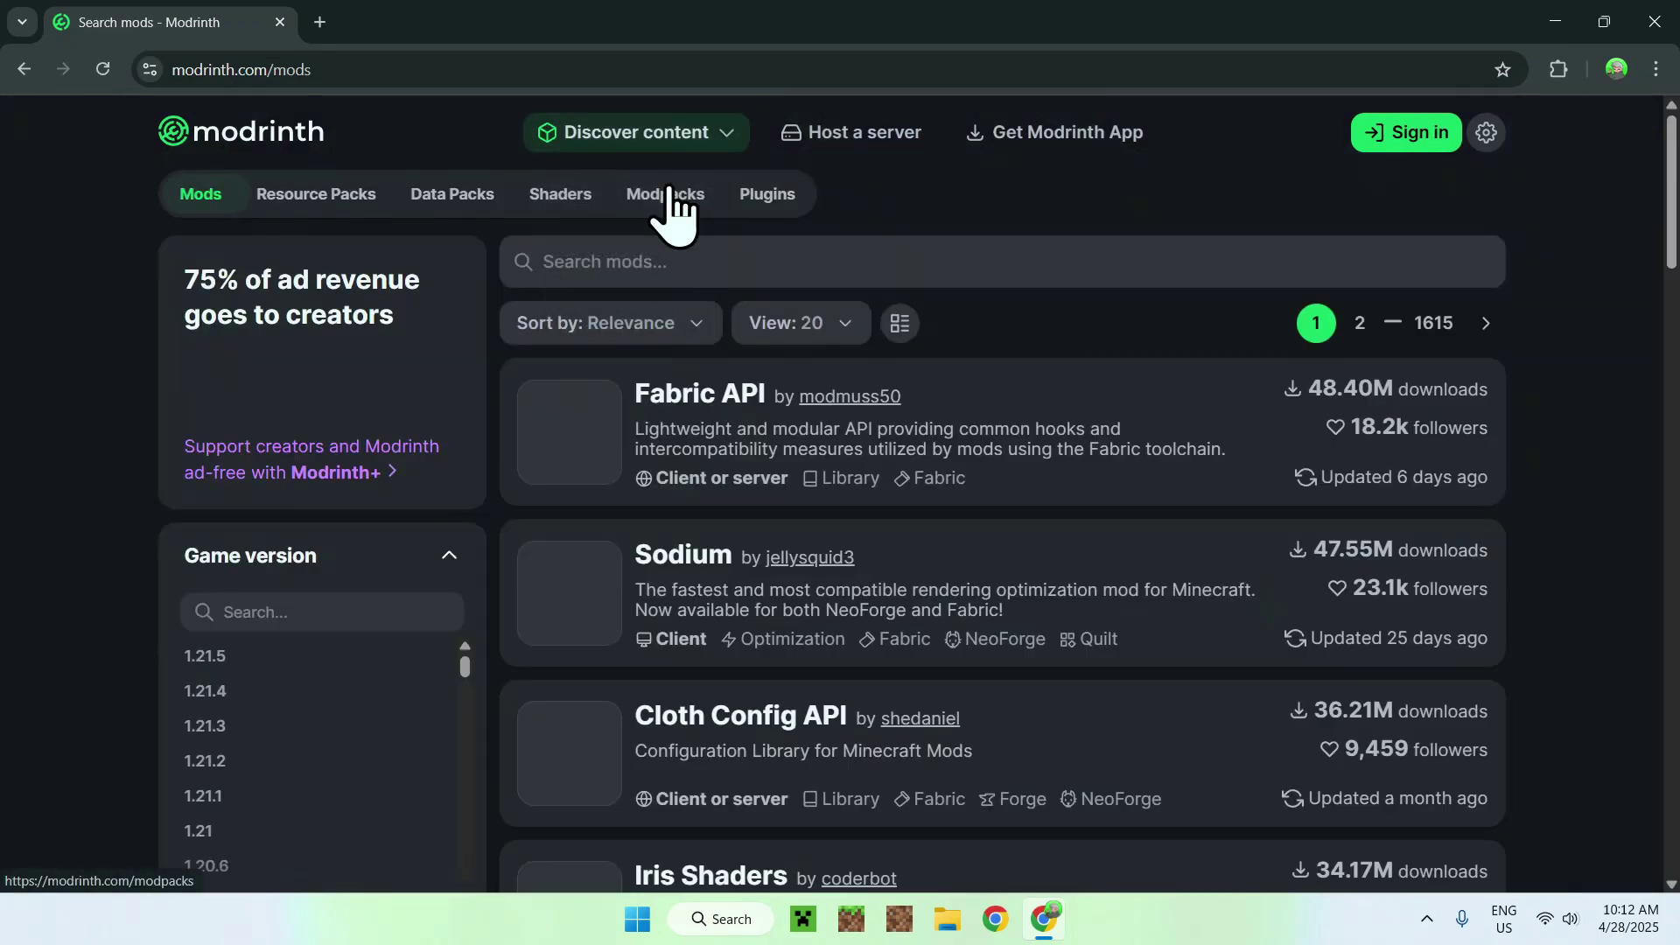
click(832, 262)
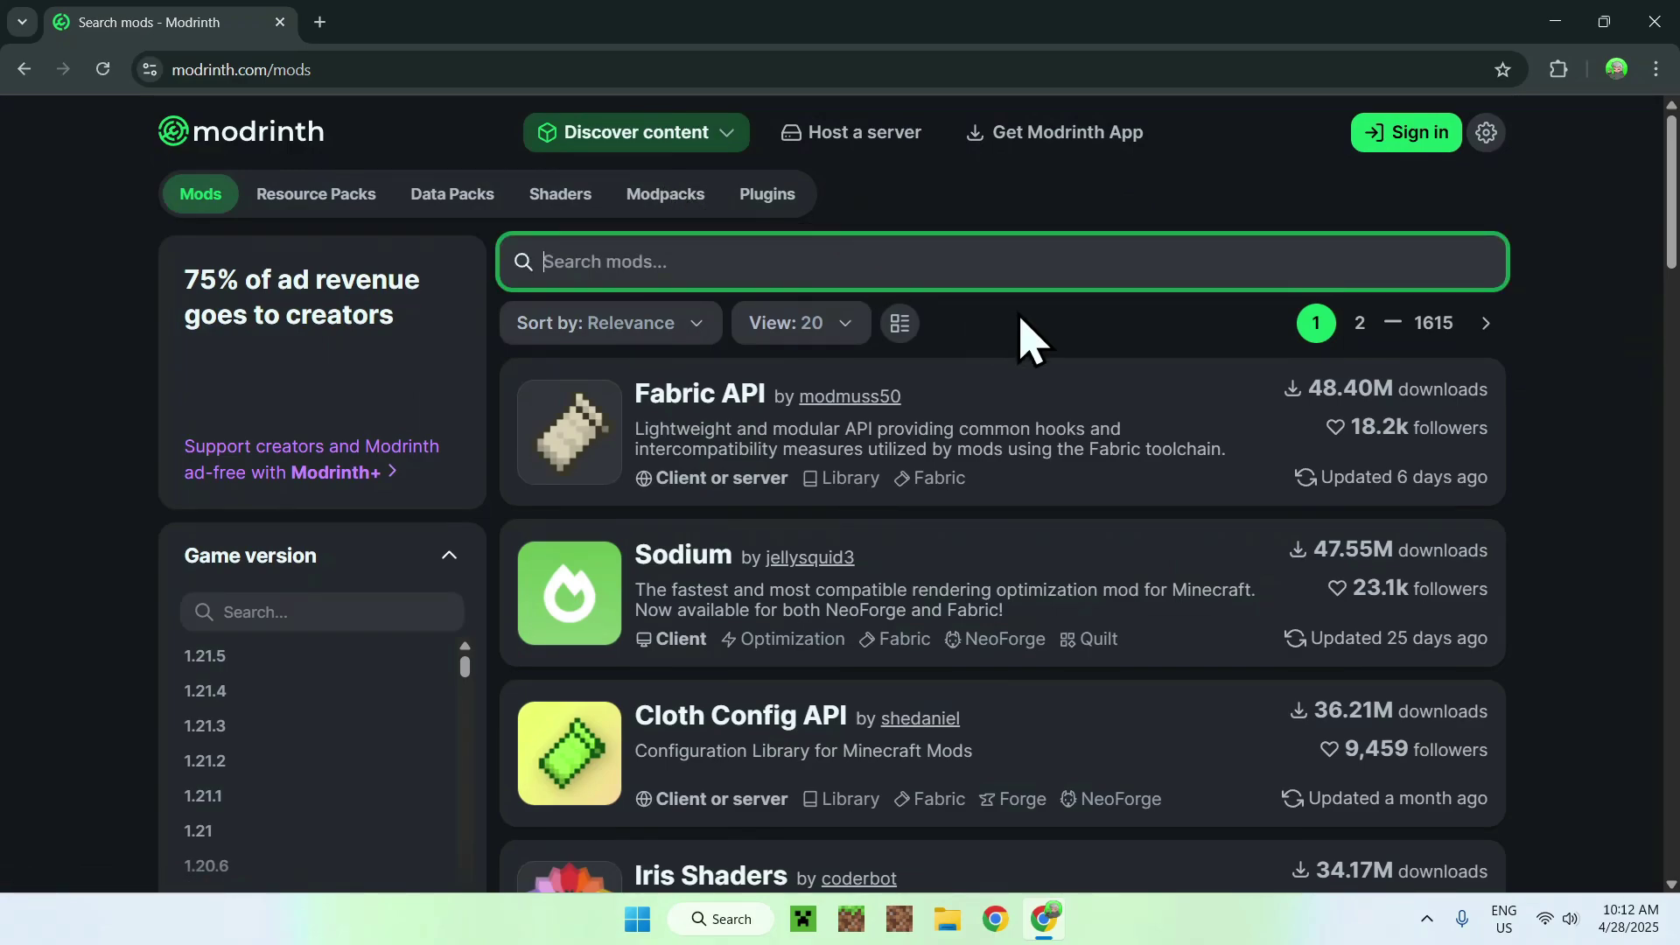
text(EmoteCraf)
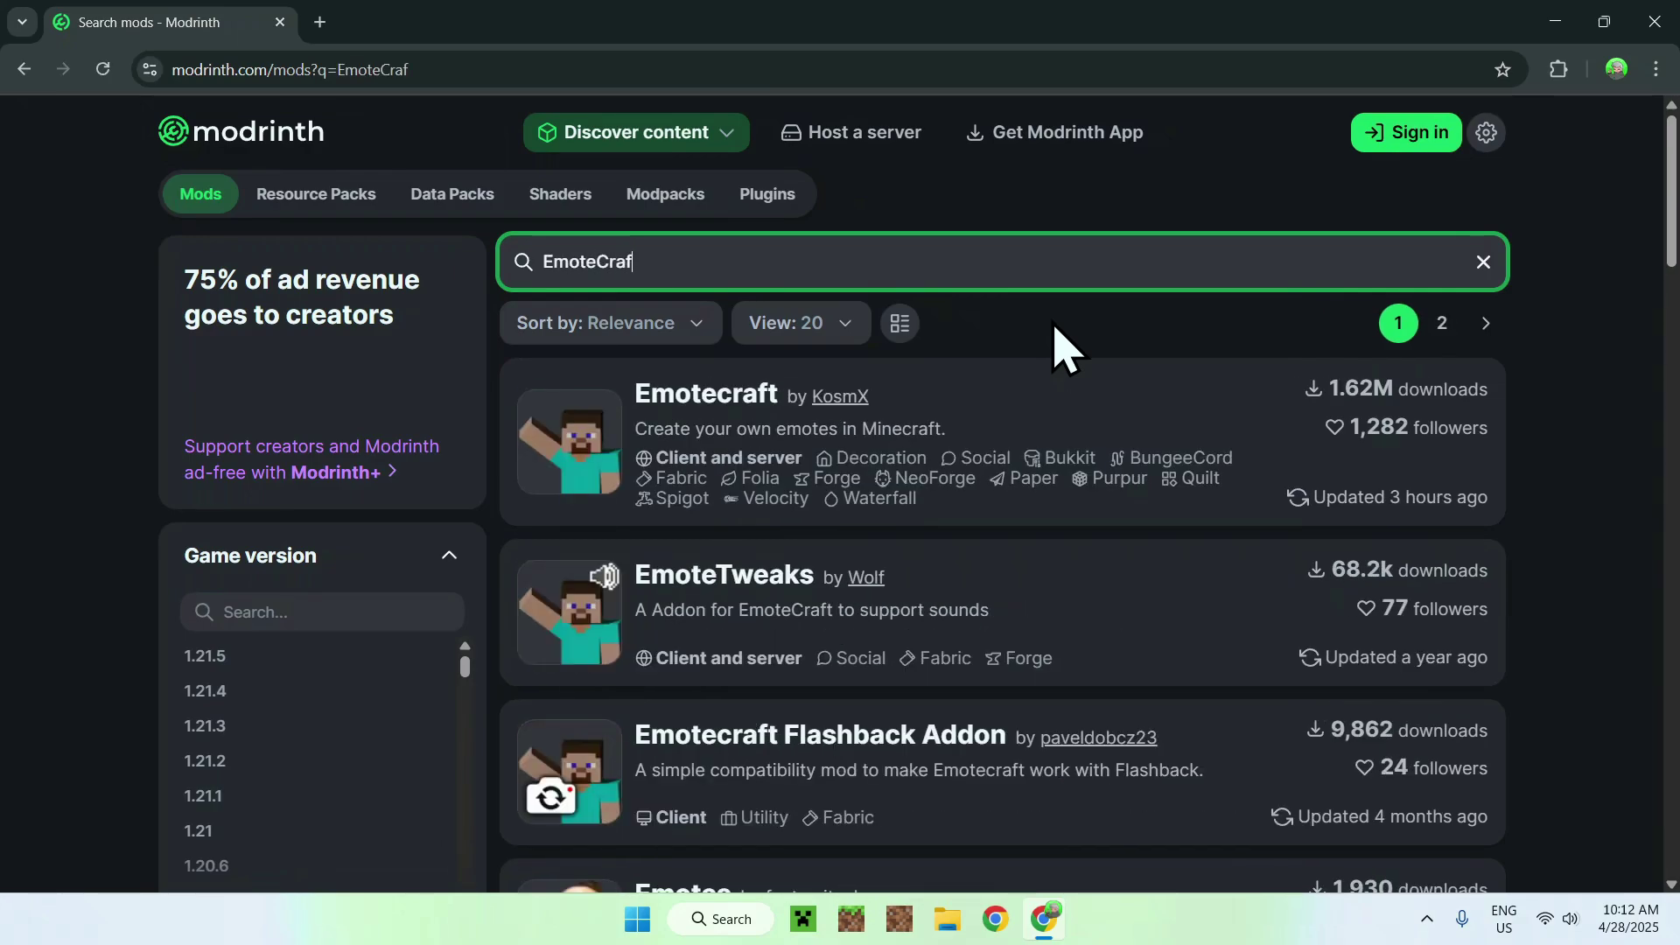
text(t)
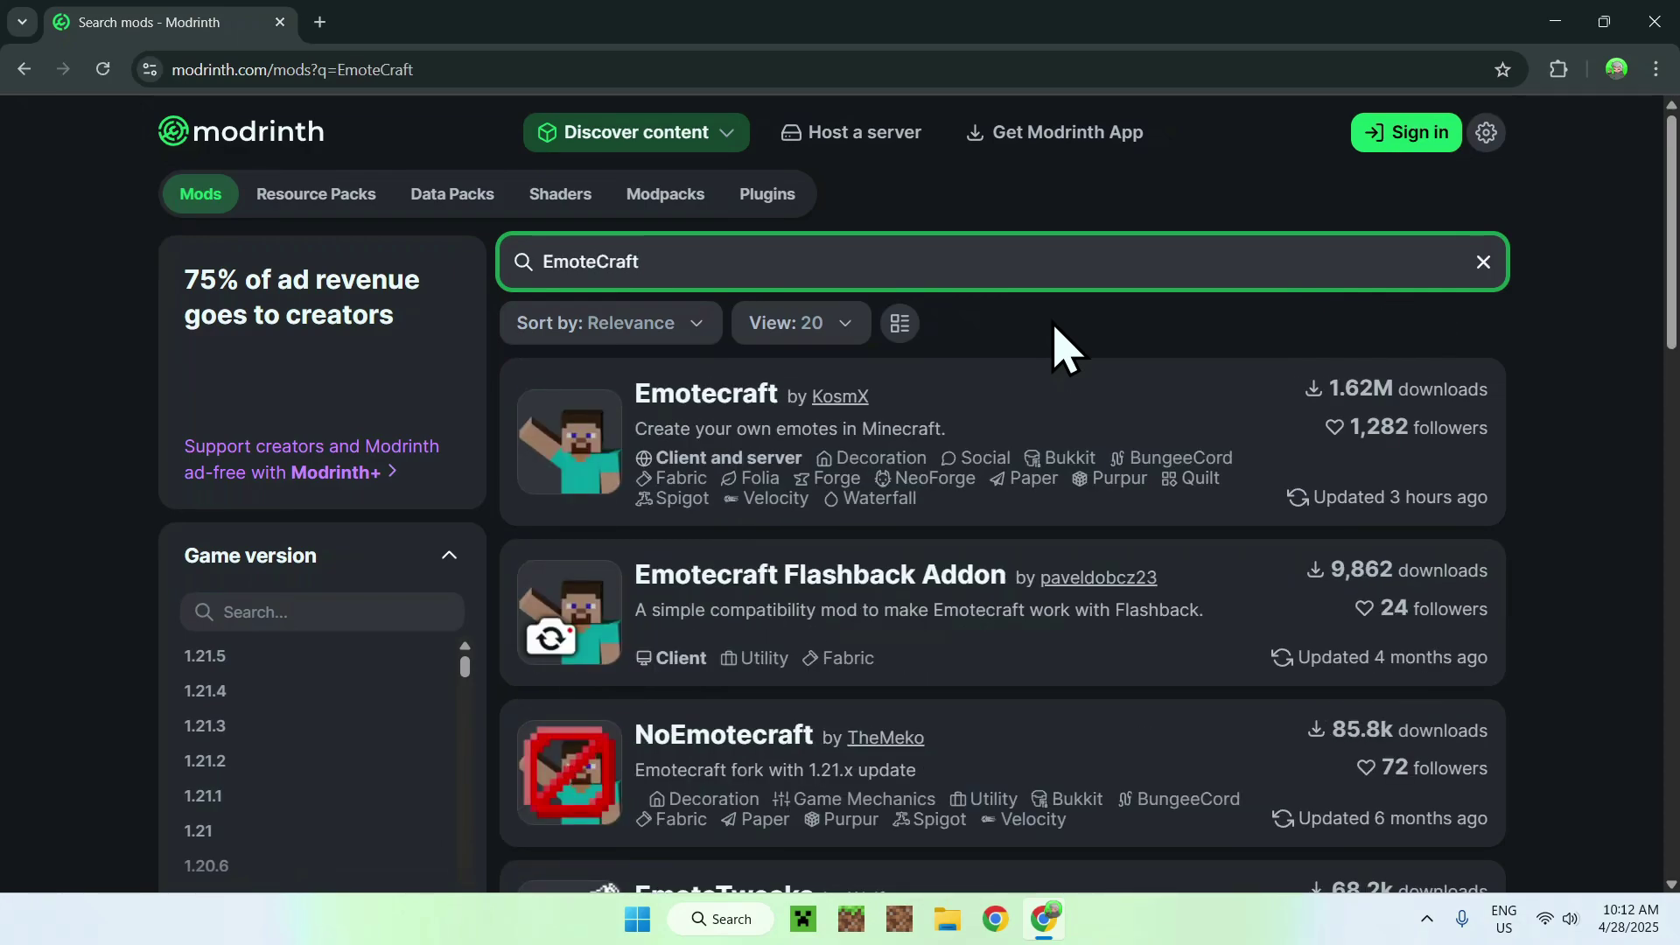
click(698, 398)
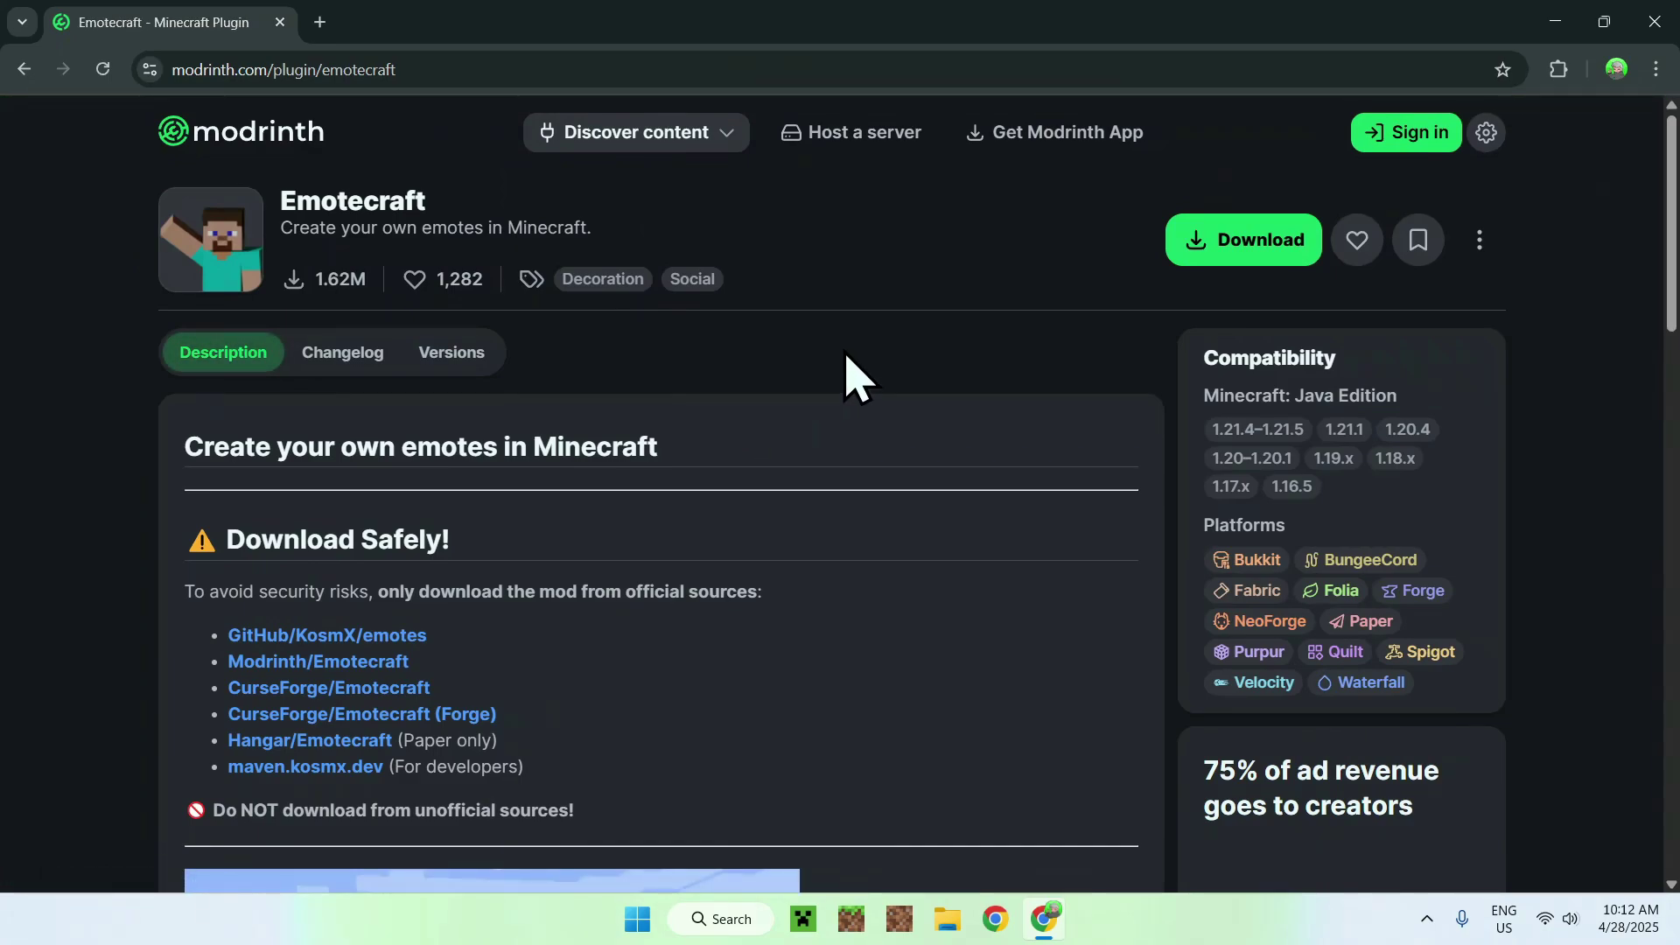
- Filter Emotecraft versions to Minecraft 1.21.5 and download the 2.6.0-b.build.95 Fabric build
click(448, 357)
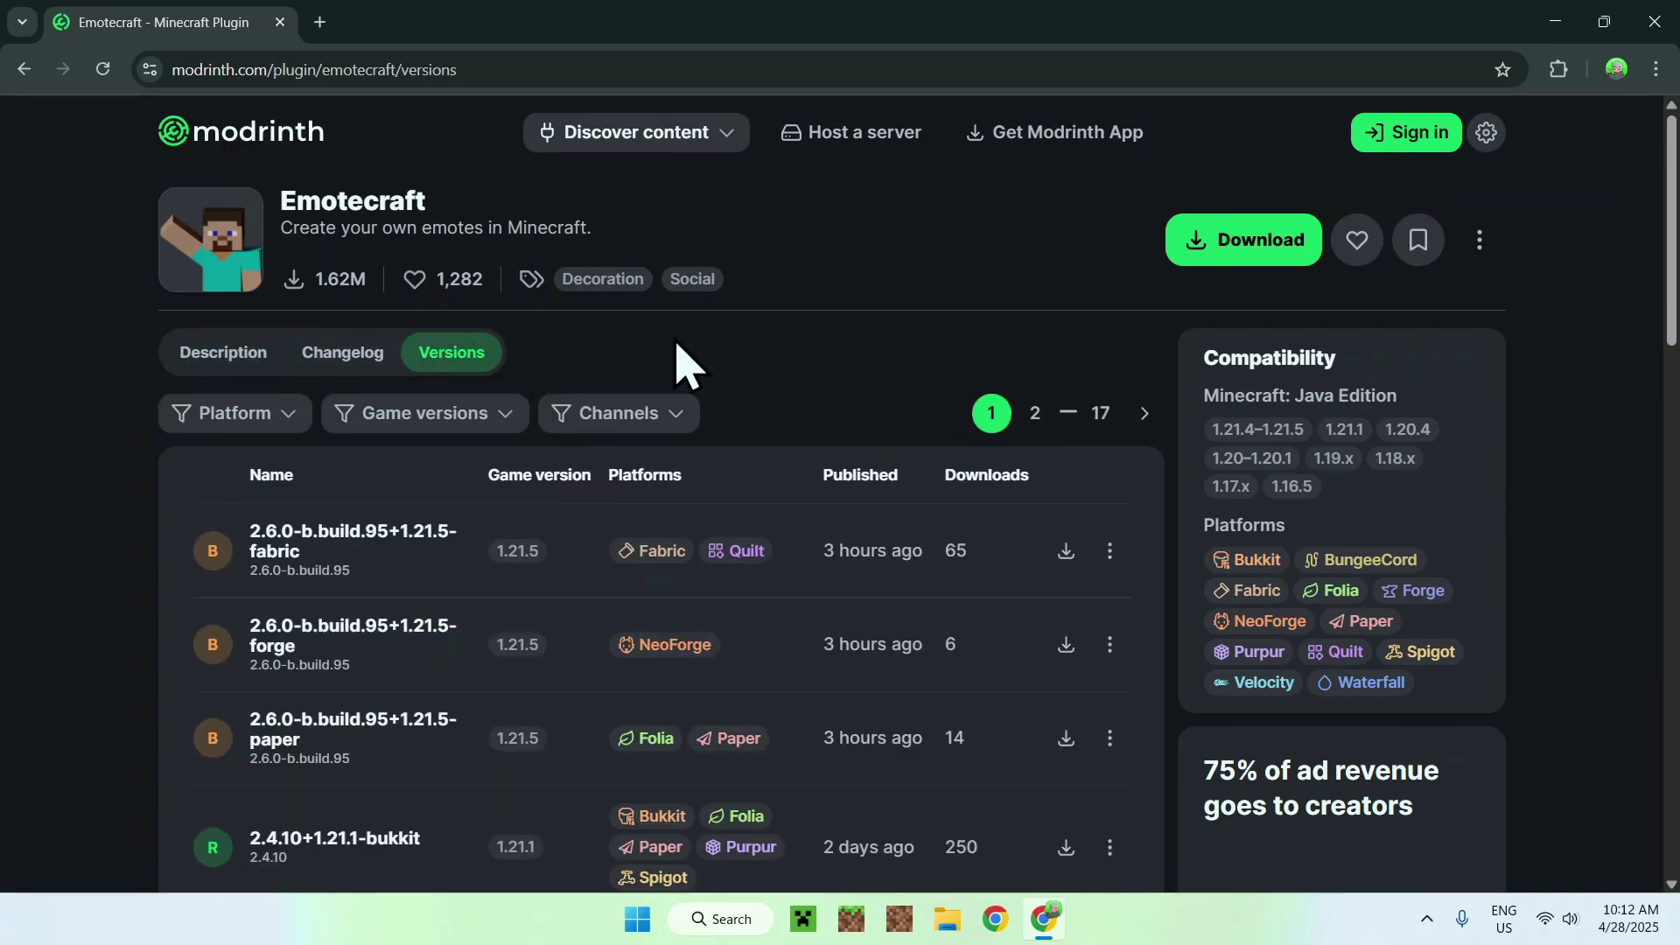
click(438, 419)
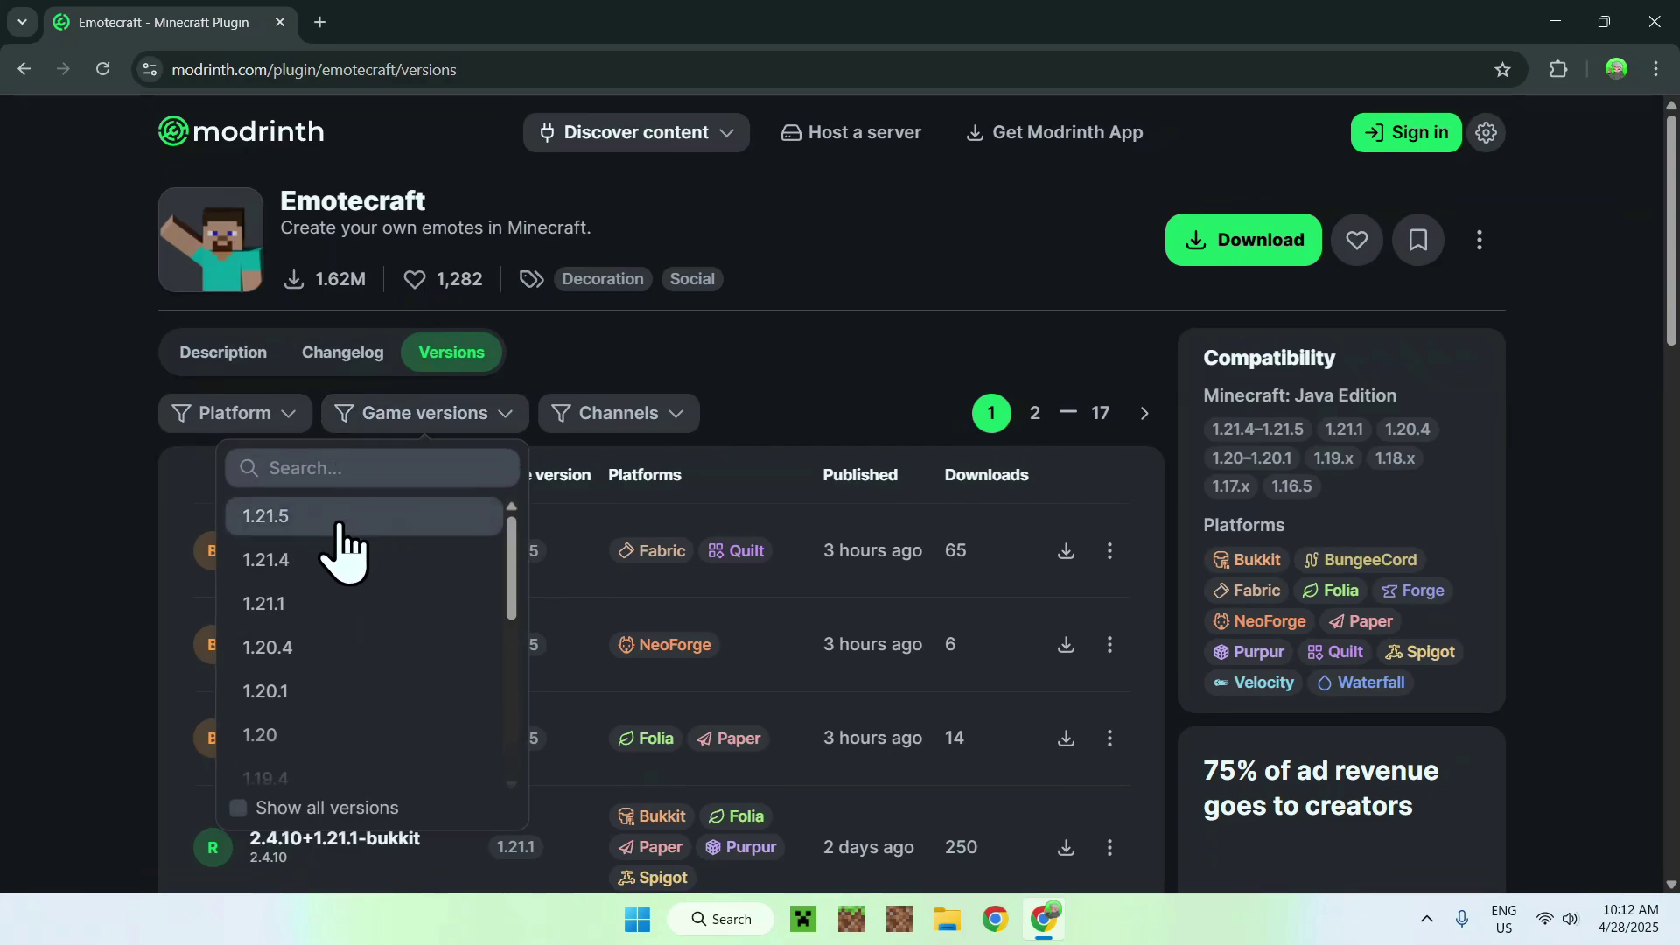
click(379, 525)
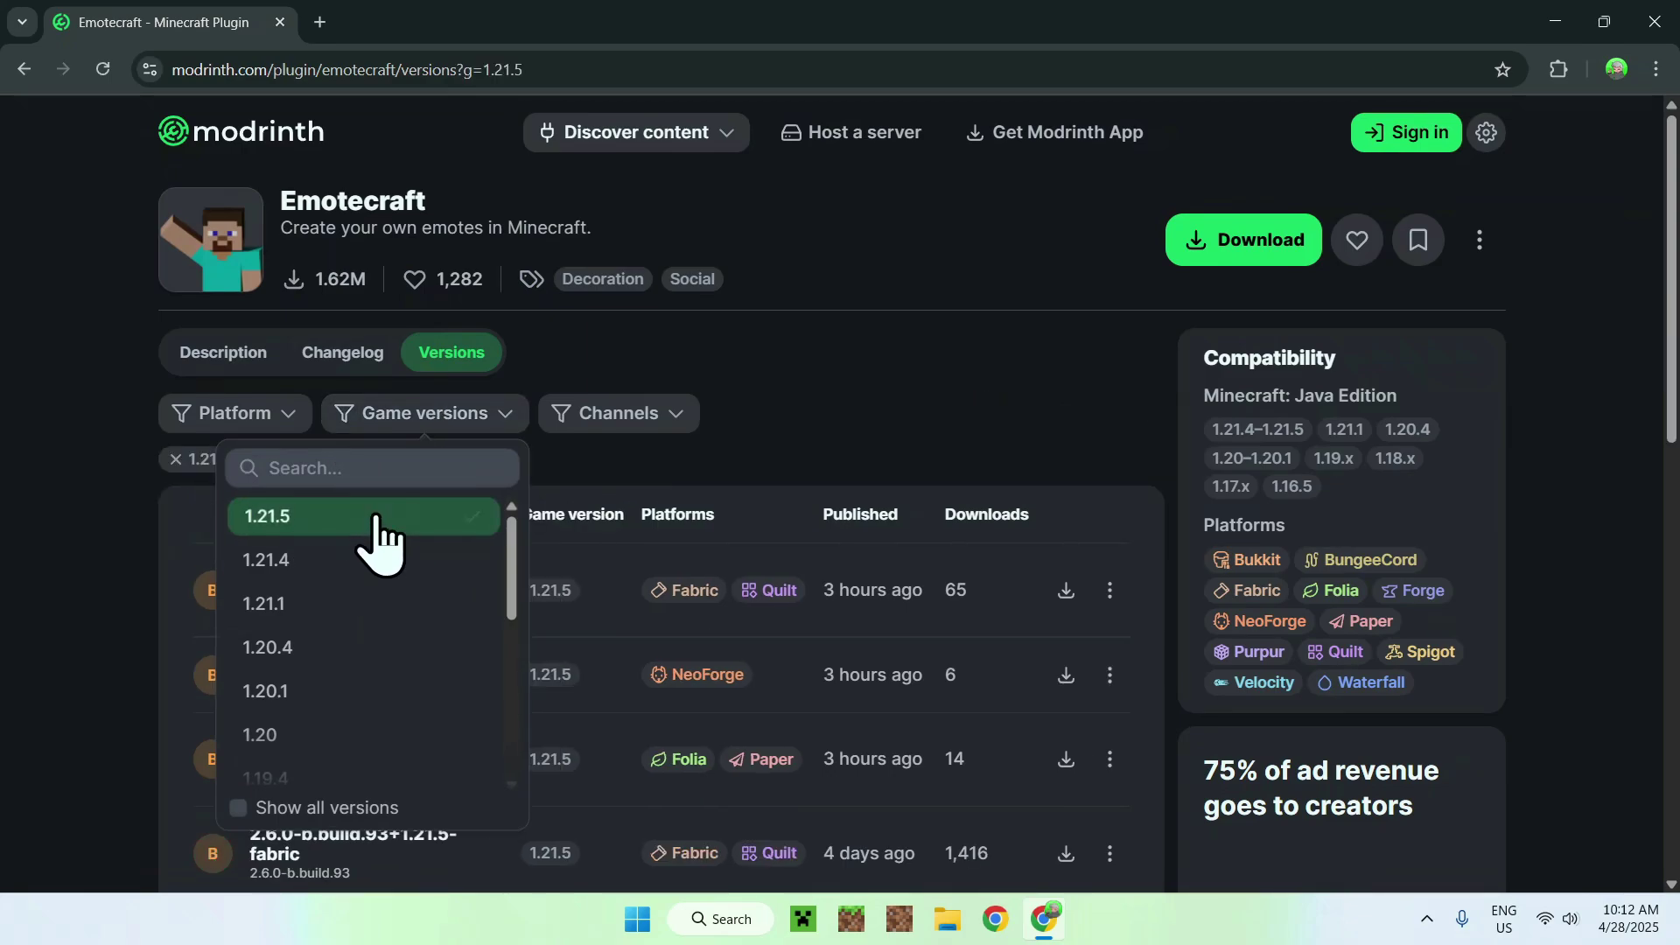
click(918, 421)
scroll(879, 419, down, 5)
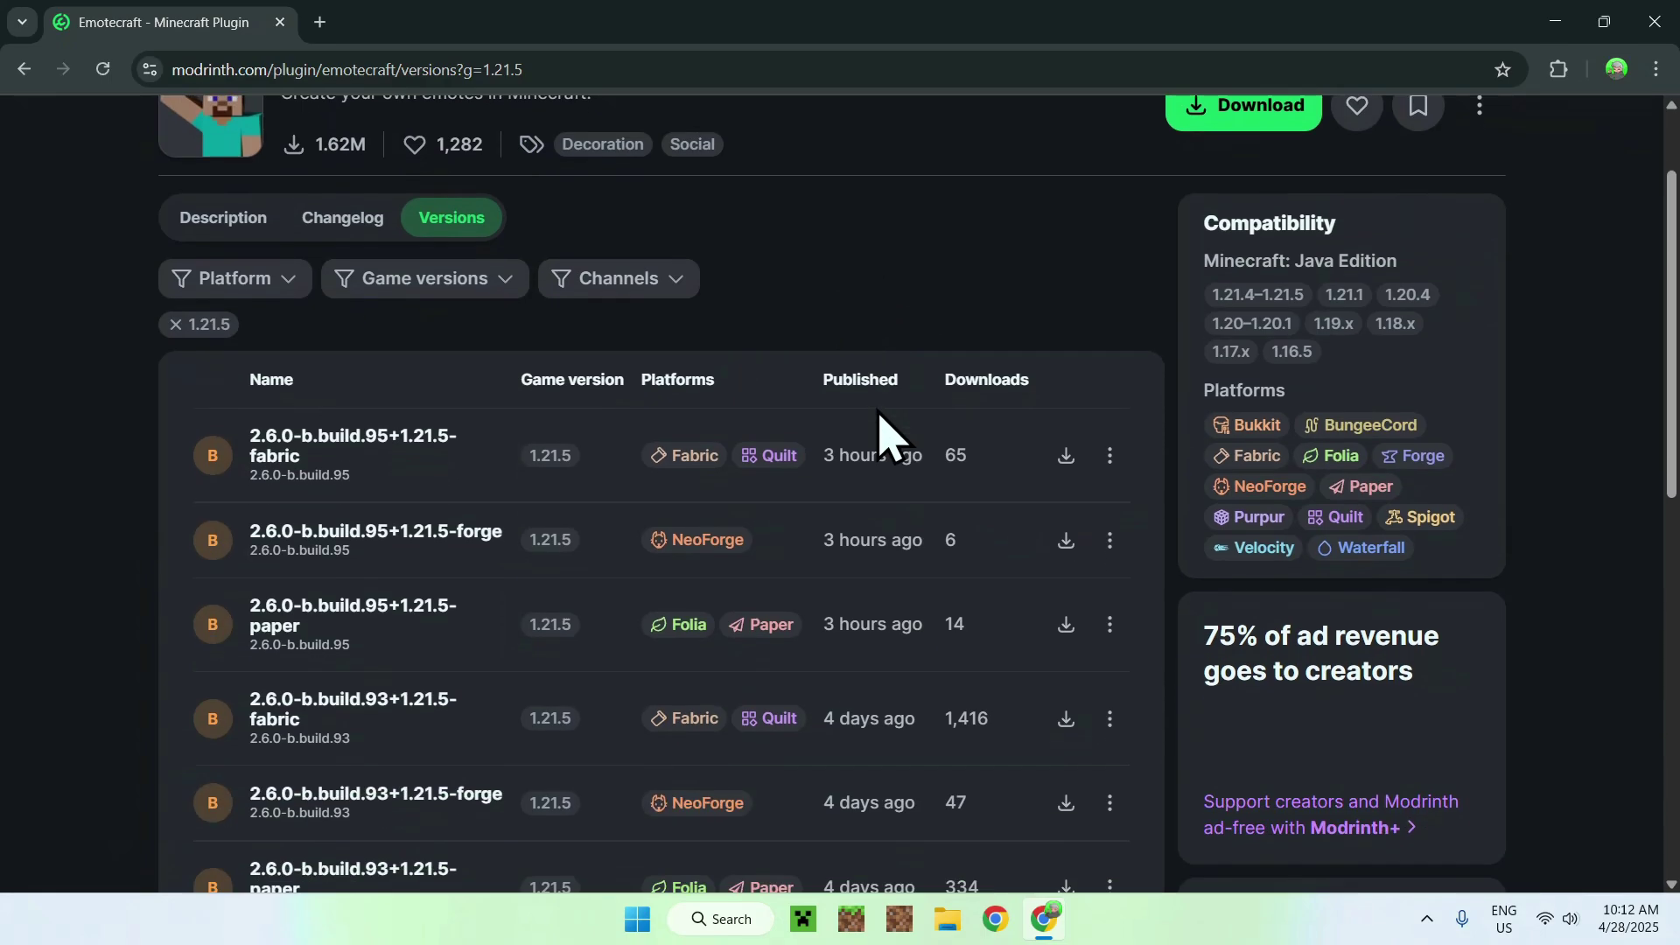
scroll(879, 418, up, 5)
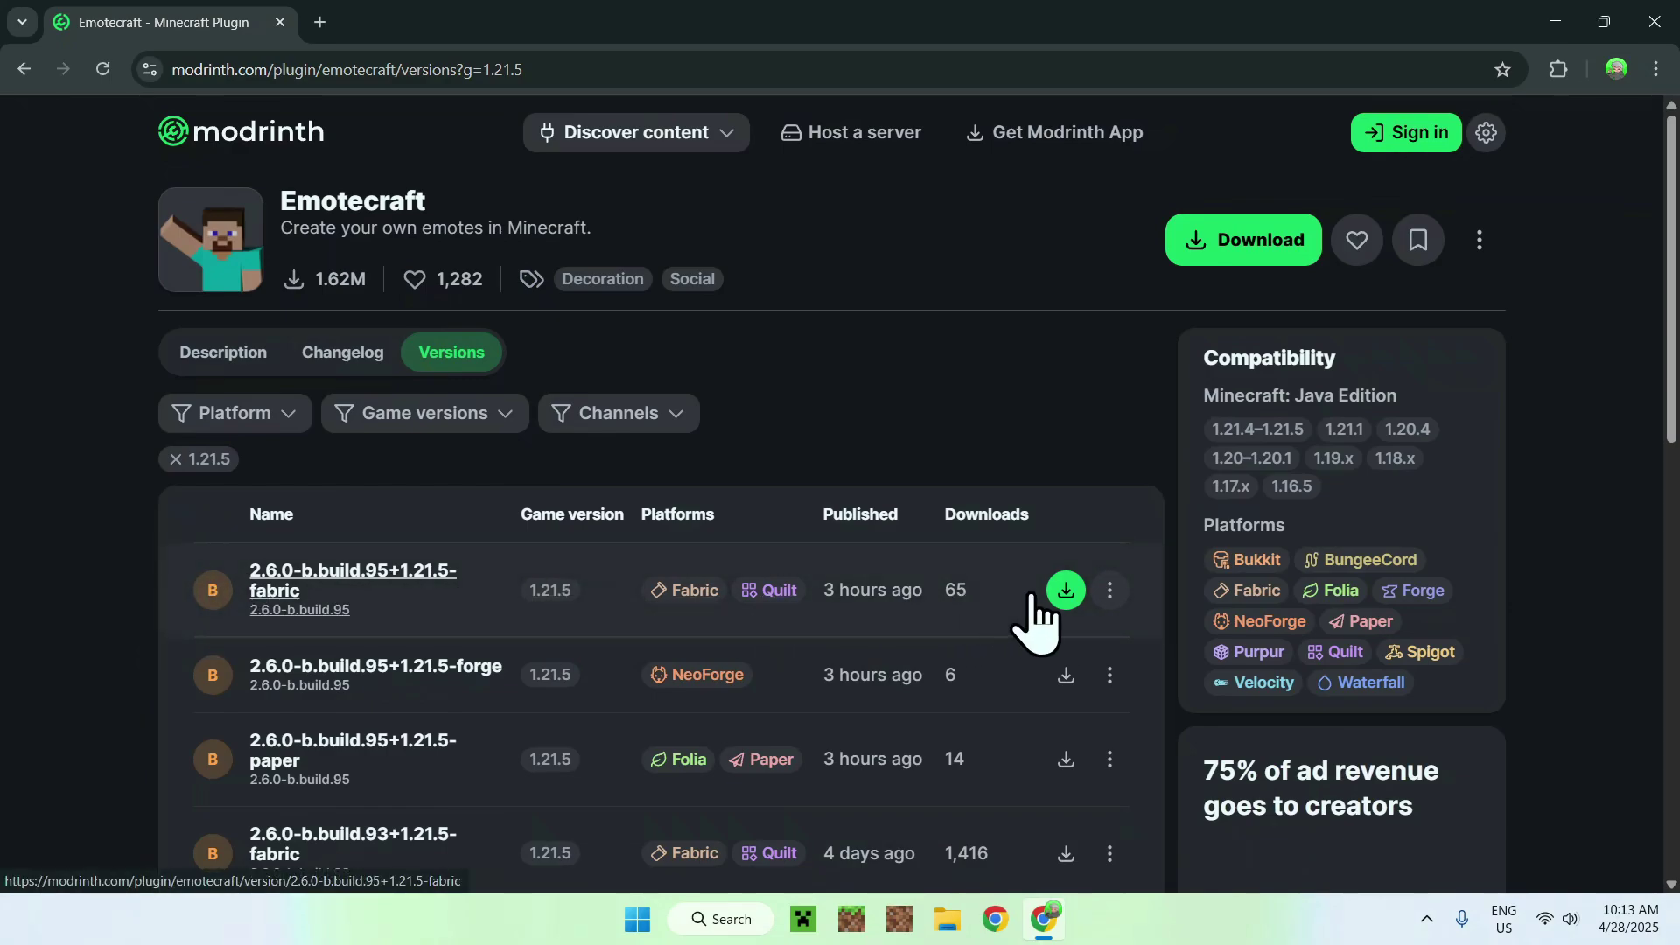
click(1066, 591)
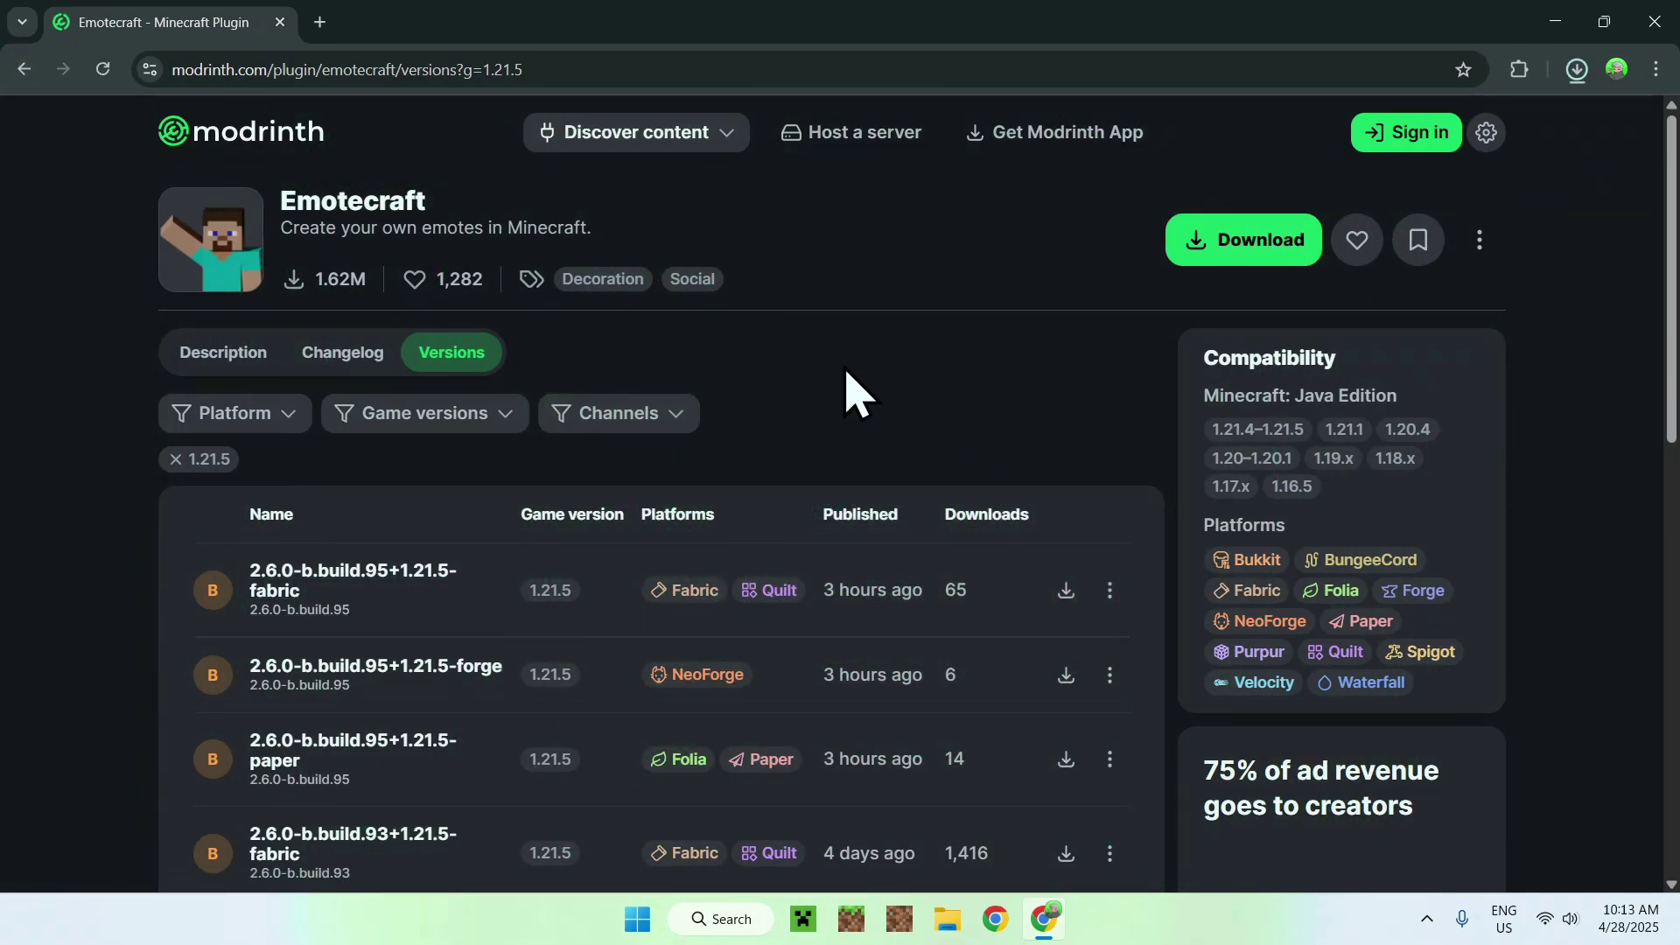
- Open the 2.6.0-b.build.95+1.21.5-fabric version details and scroll to its Dependencies
click(278, 582)
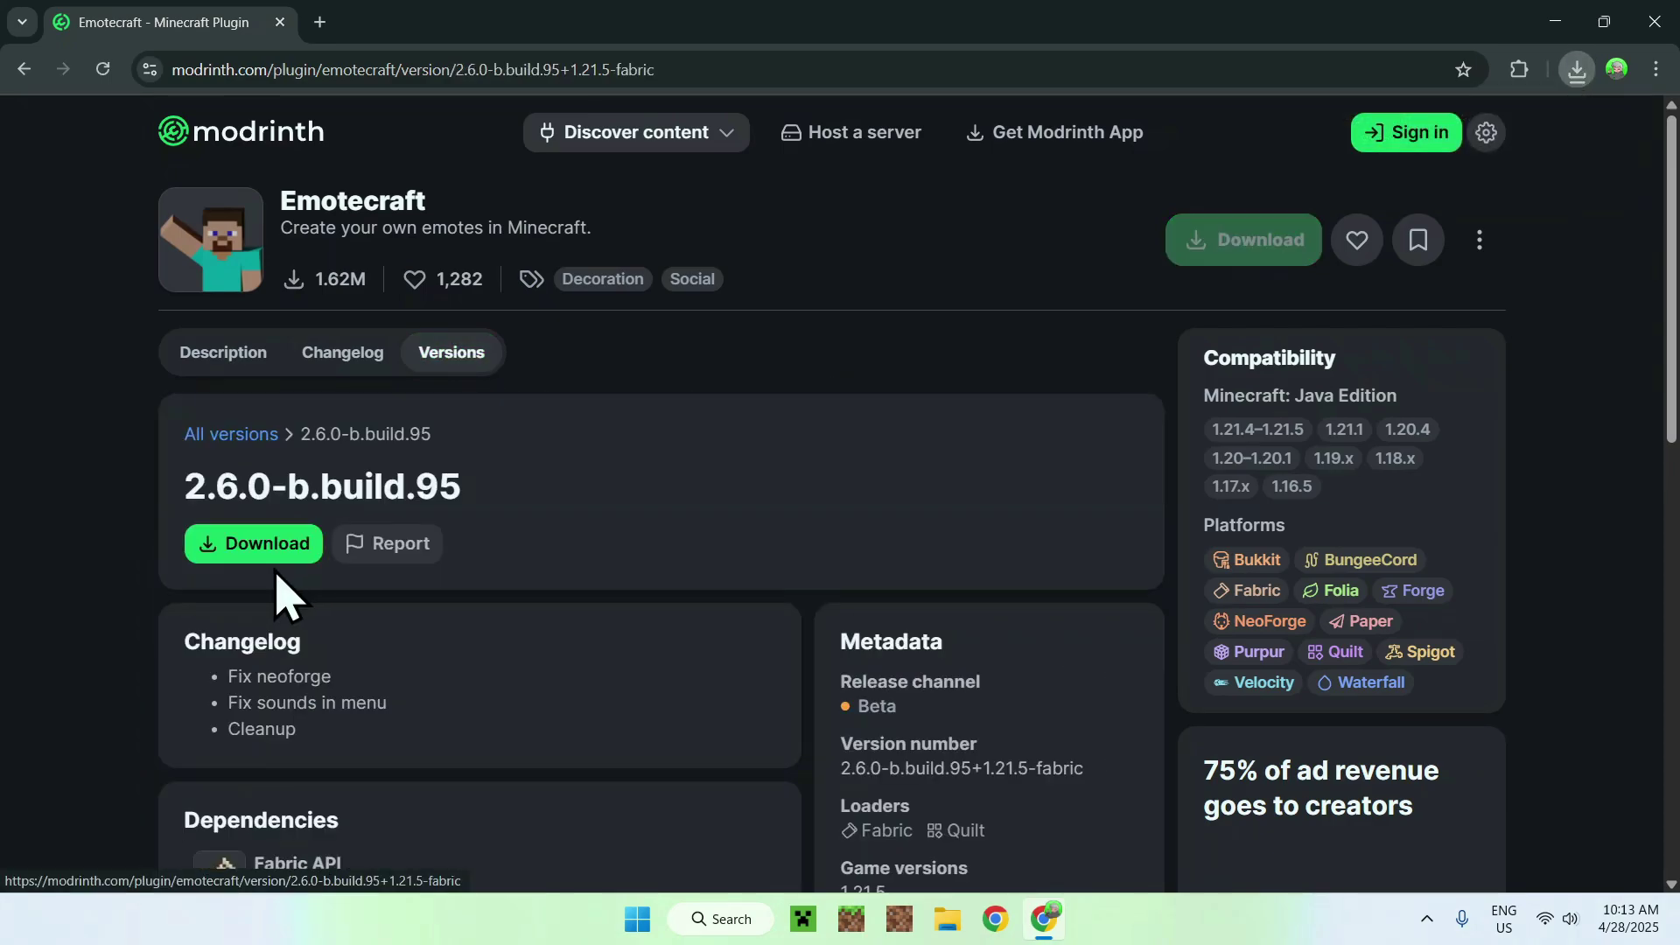
scroll(83, 587, down, 3)
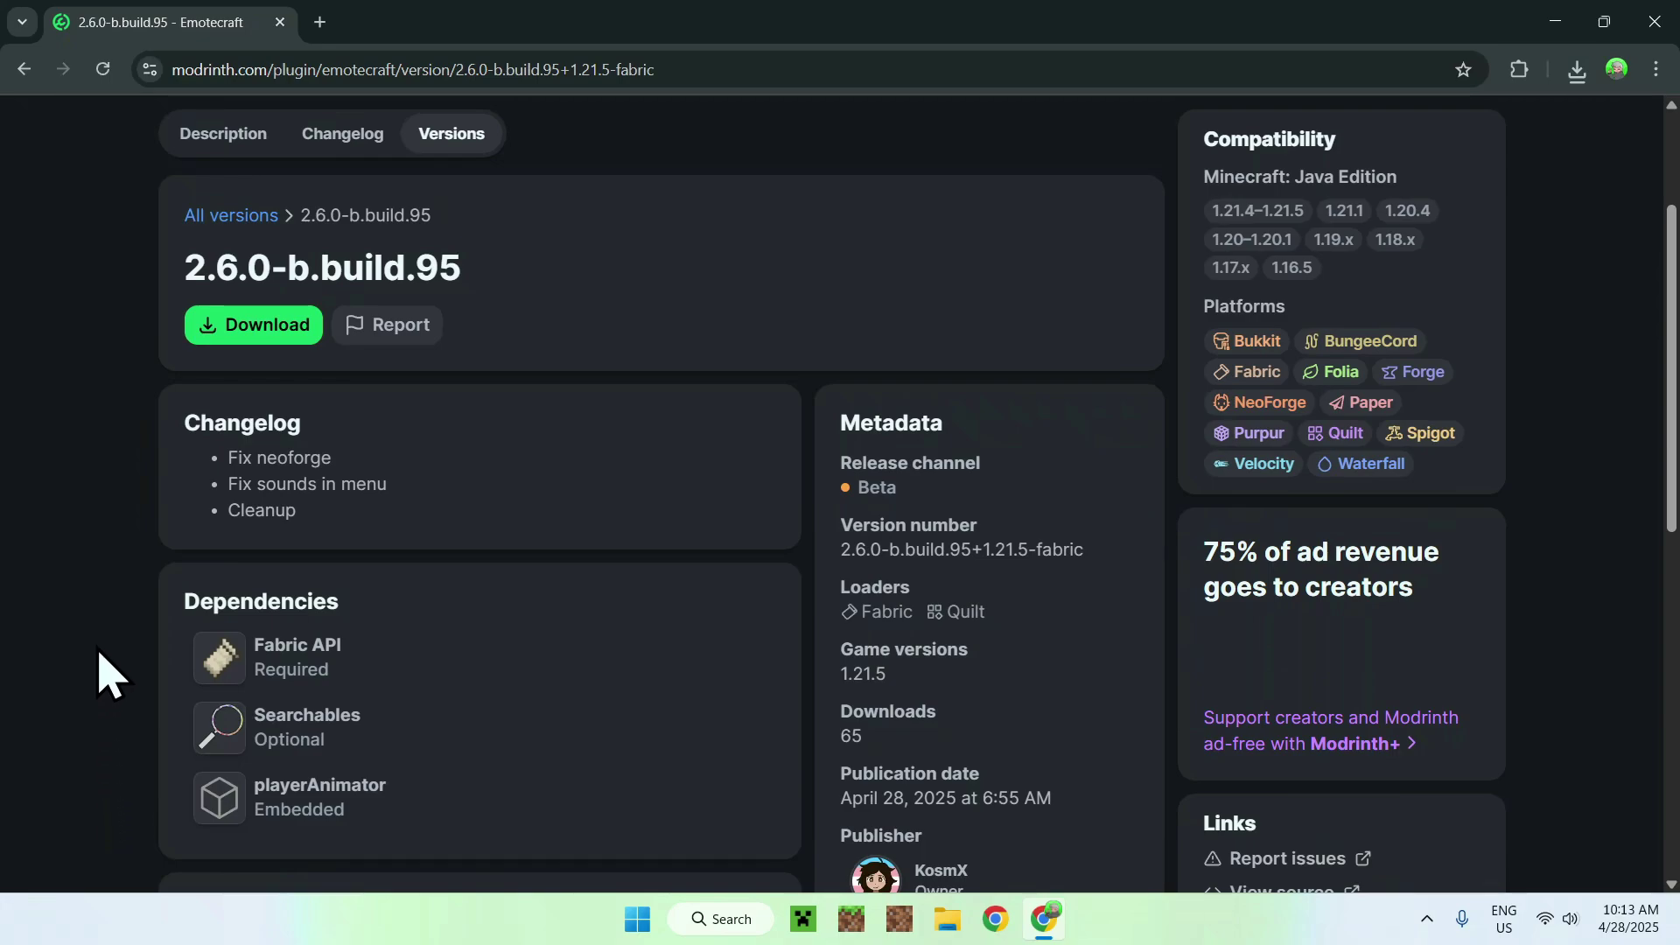
- Download Fabric API 0.121.0+1.21.5 for Minecraft 1.21.5 from the dependency link, then start a new tab
click(377, 667)
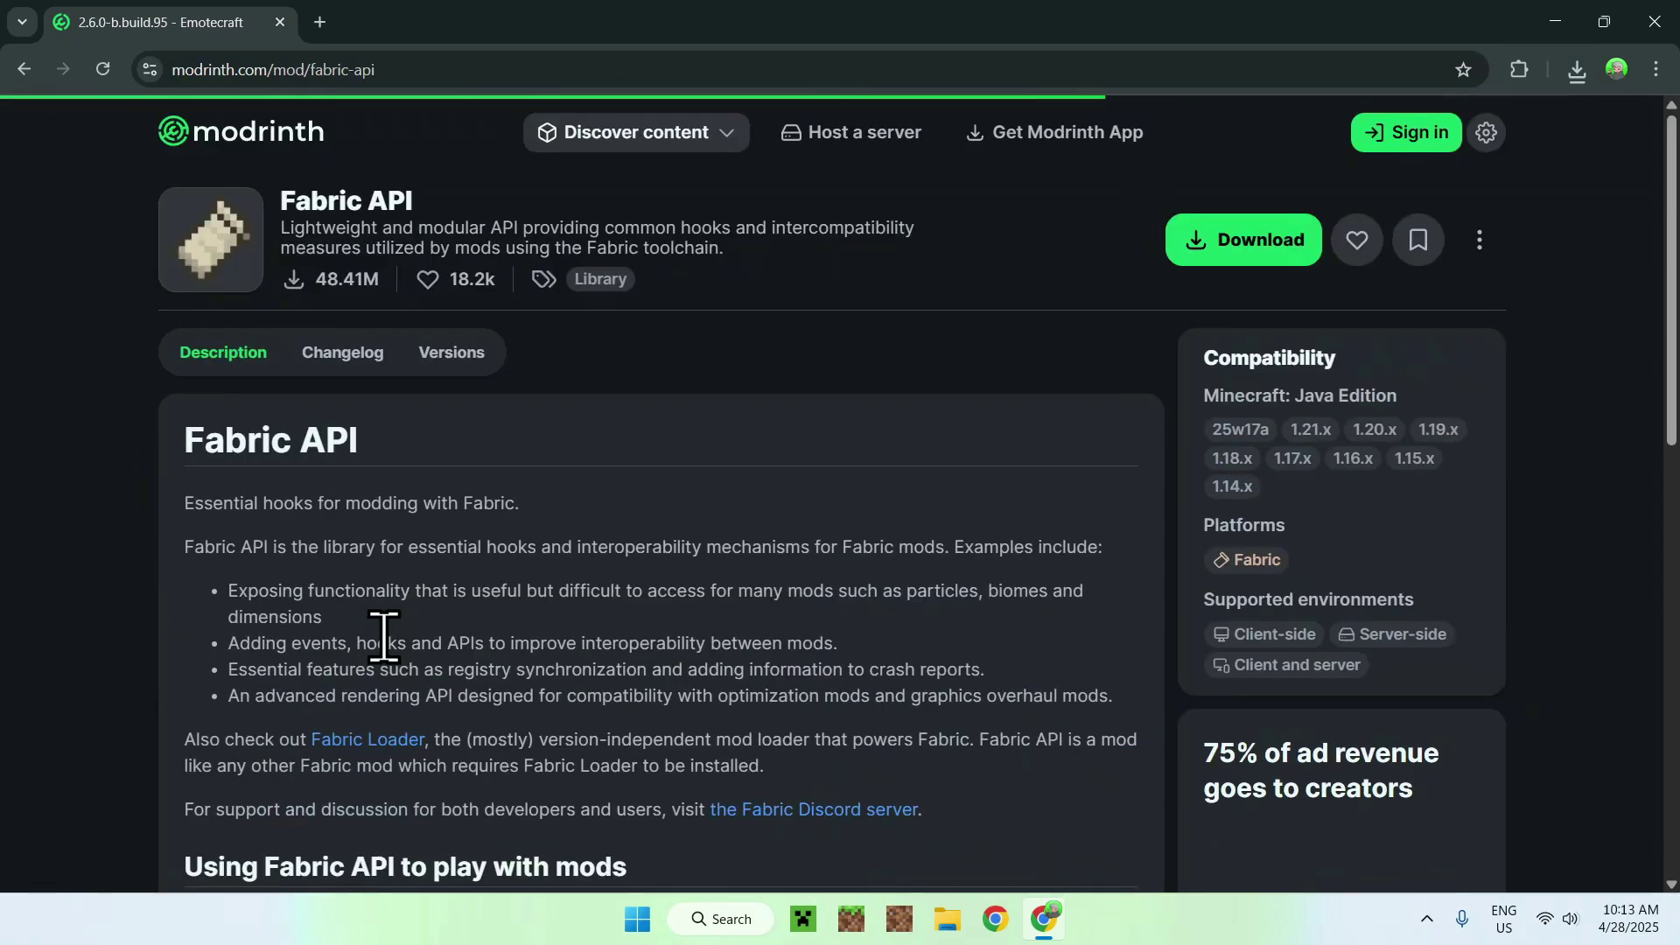
click(452, 354)
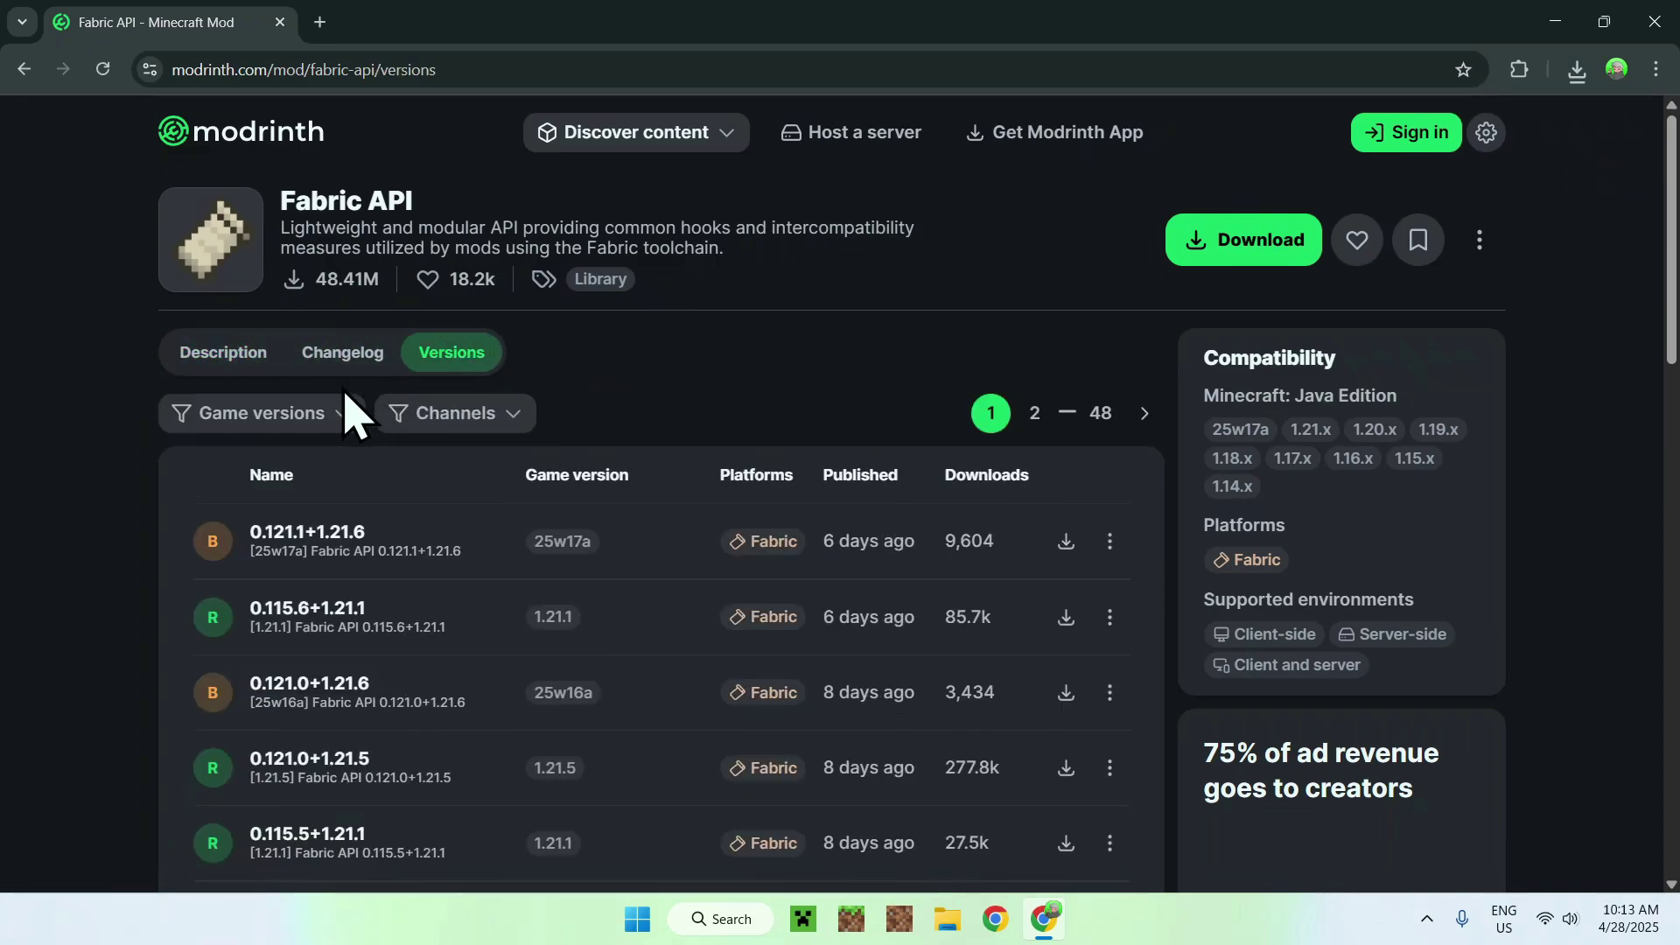
click(267, 417)
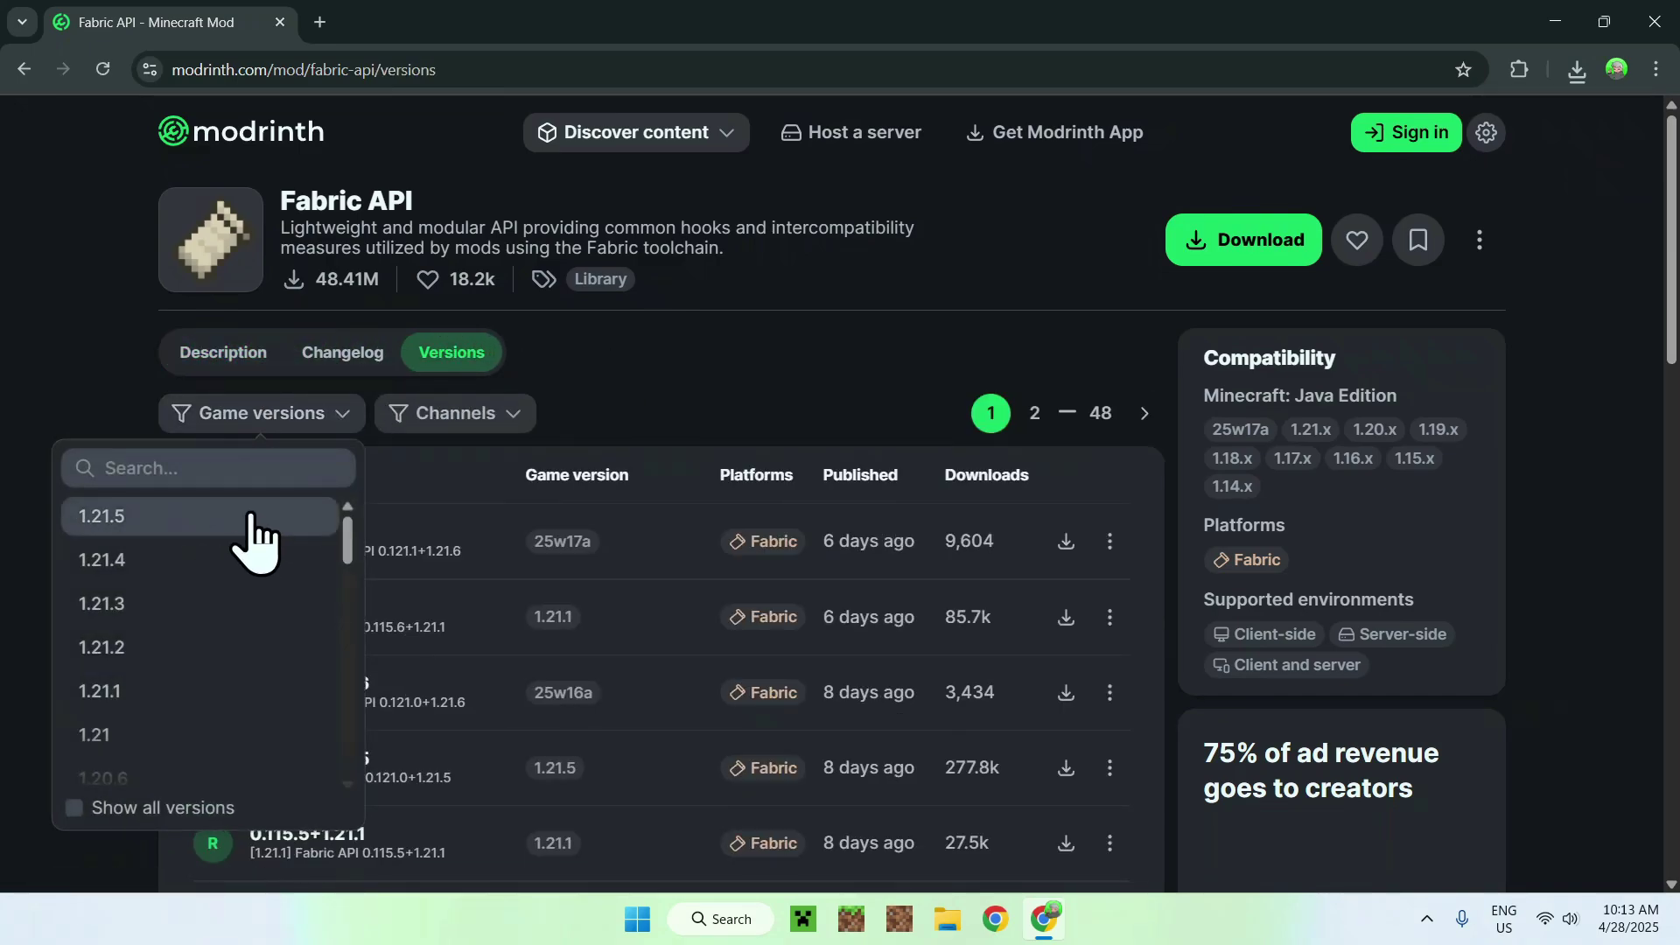
click(247, 523)
click(704, 411)
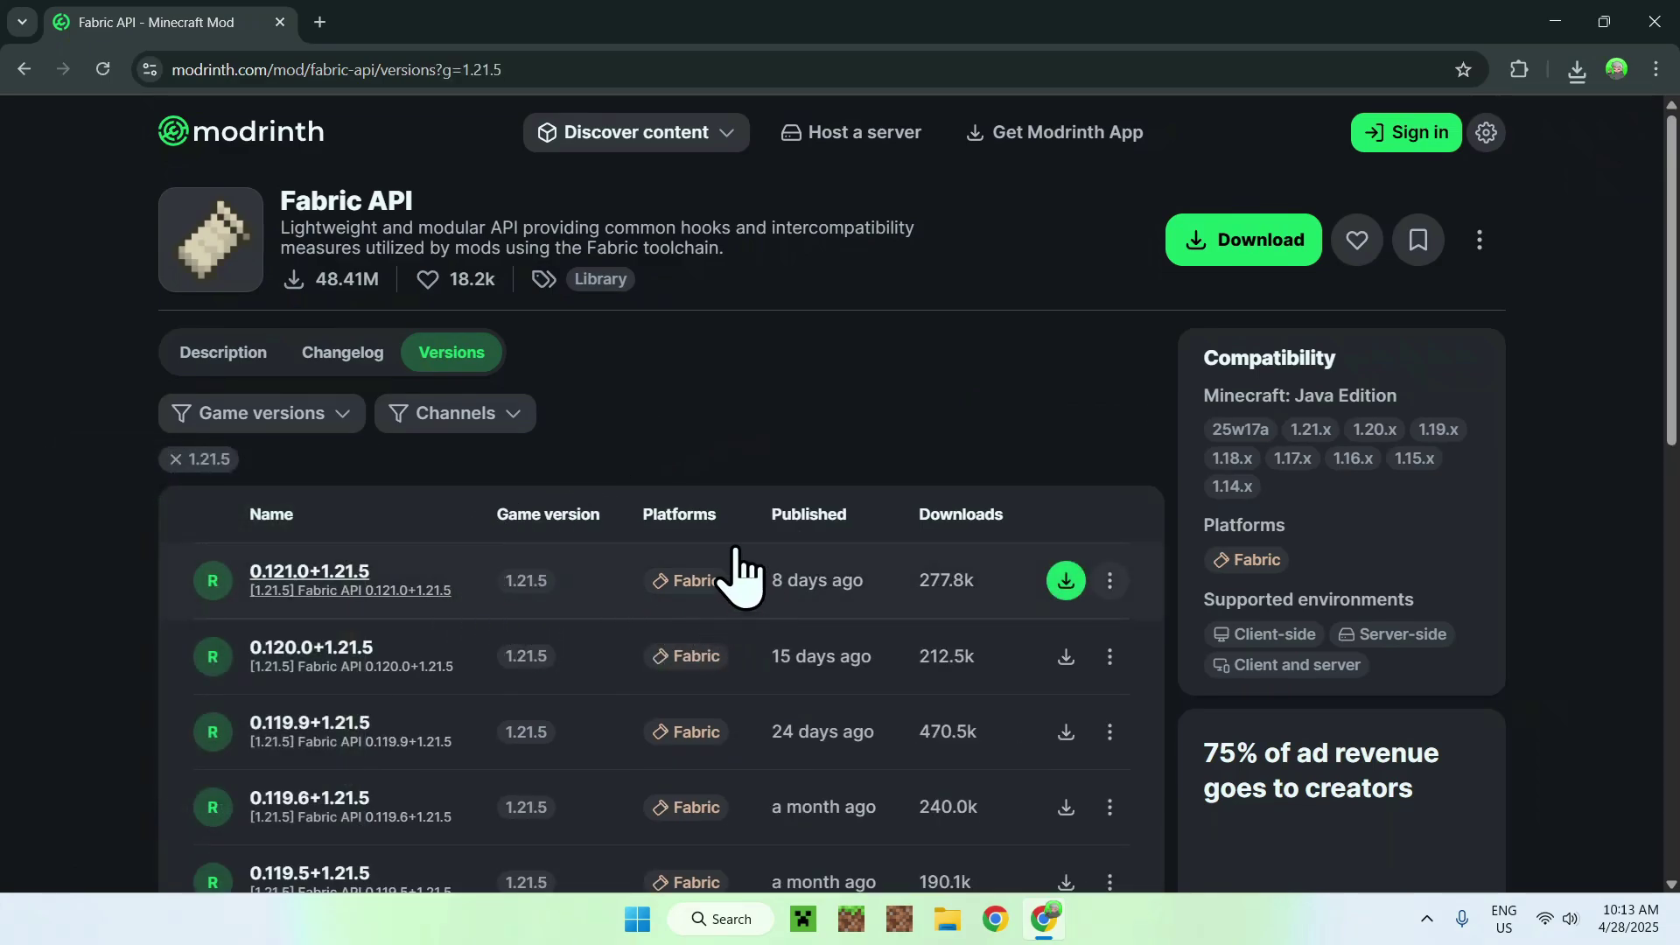
click(1065, 580)
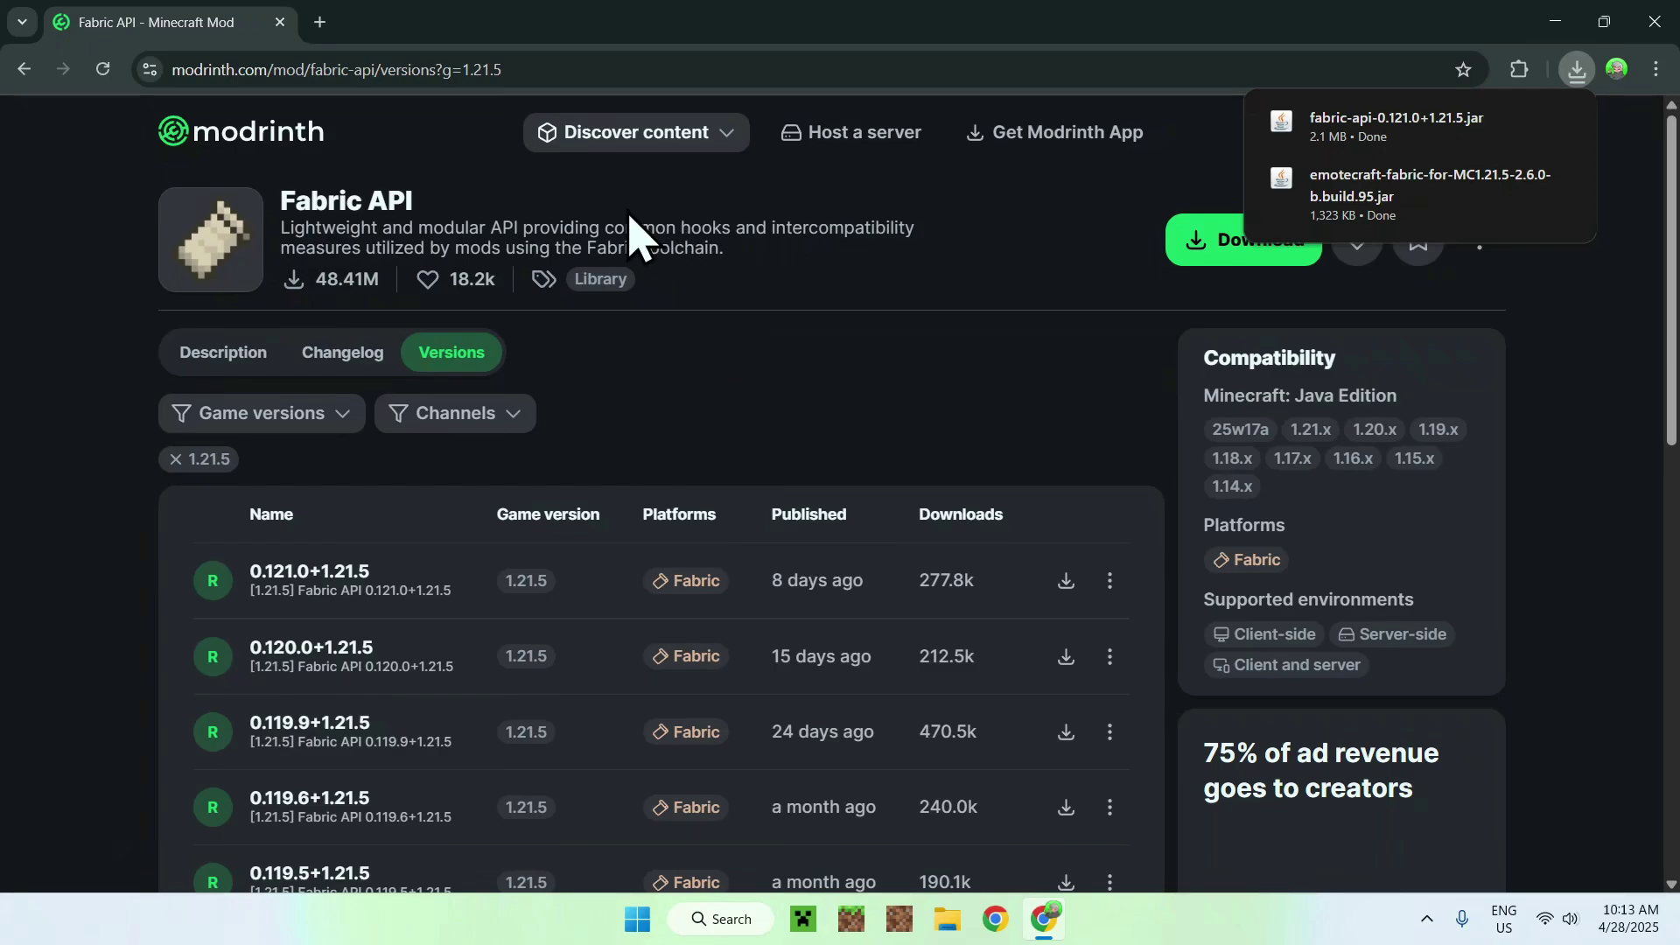
click(320, 22)
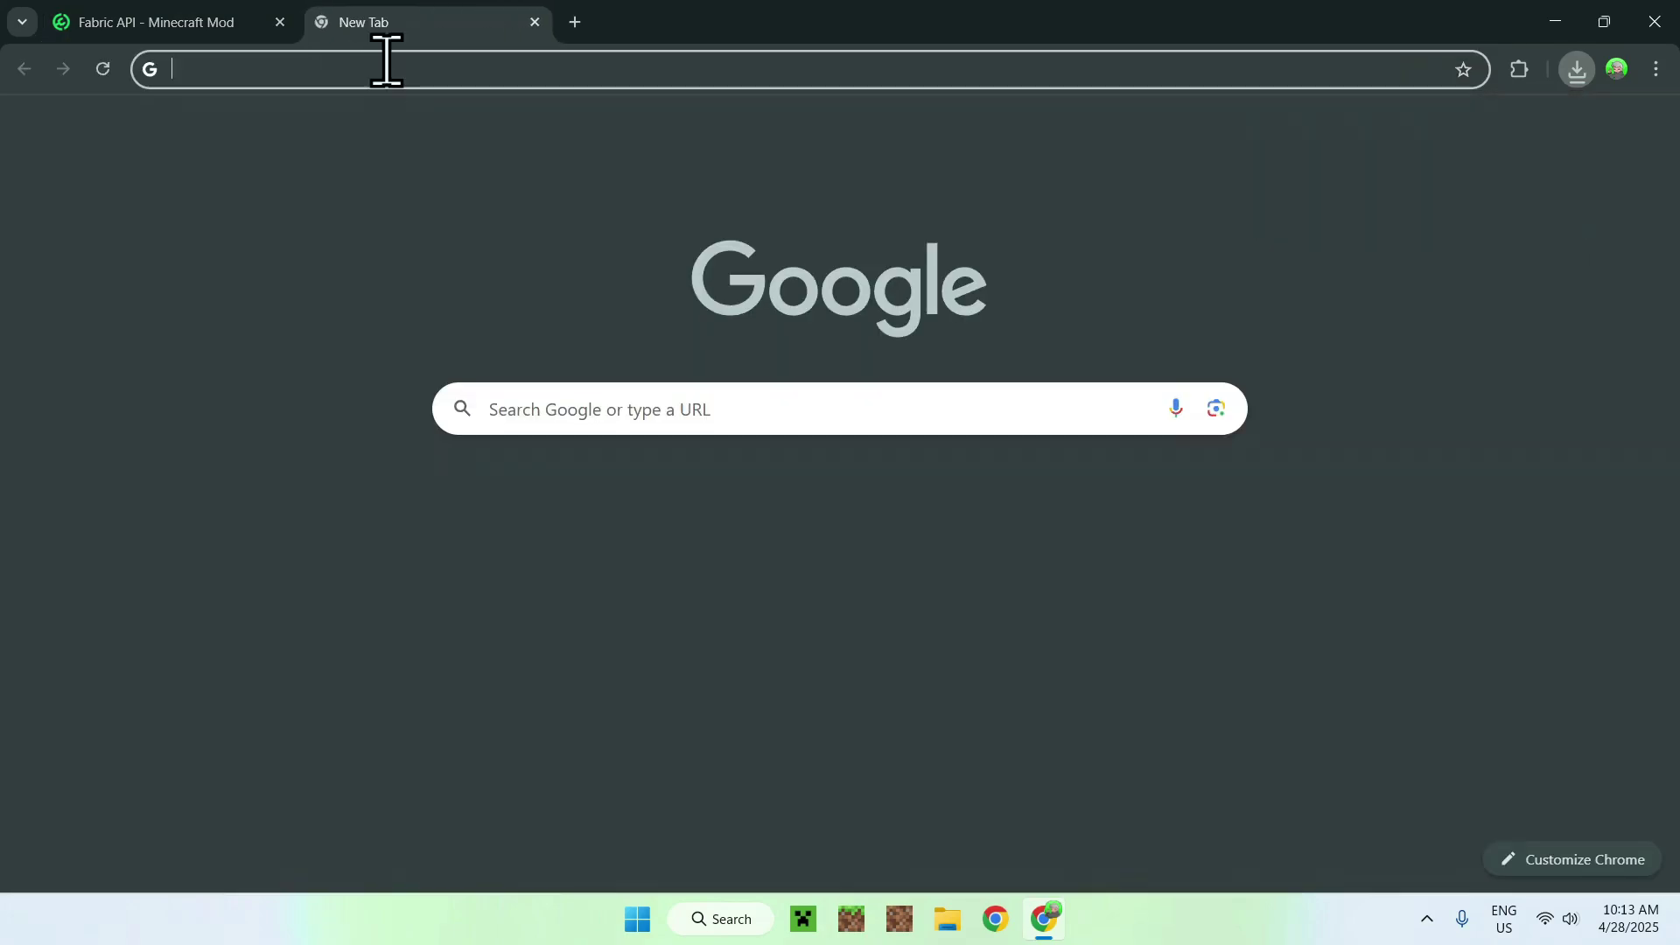
- Search Google for 'Fabric Minecraft' and open the fabricmc.net result
click(537, 408)
text(Fabr)
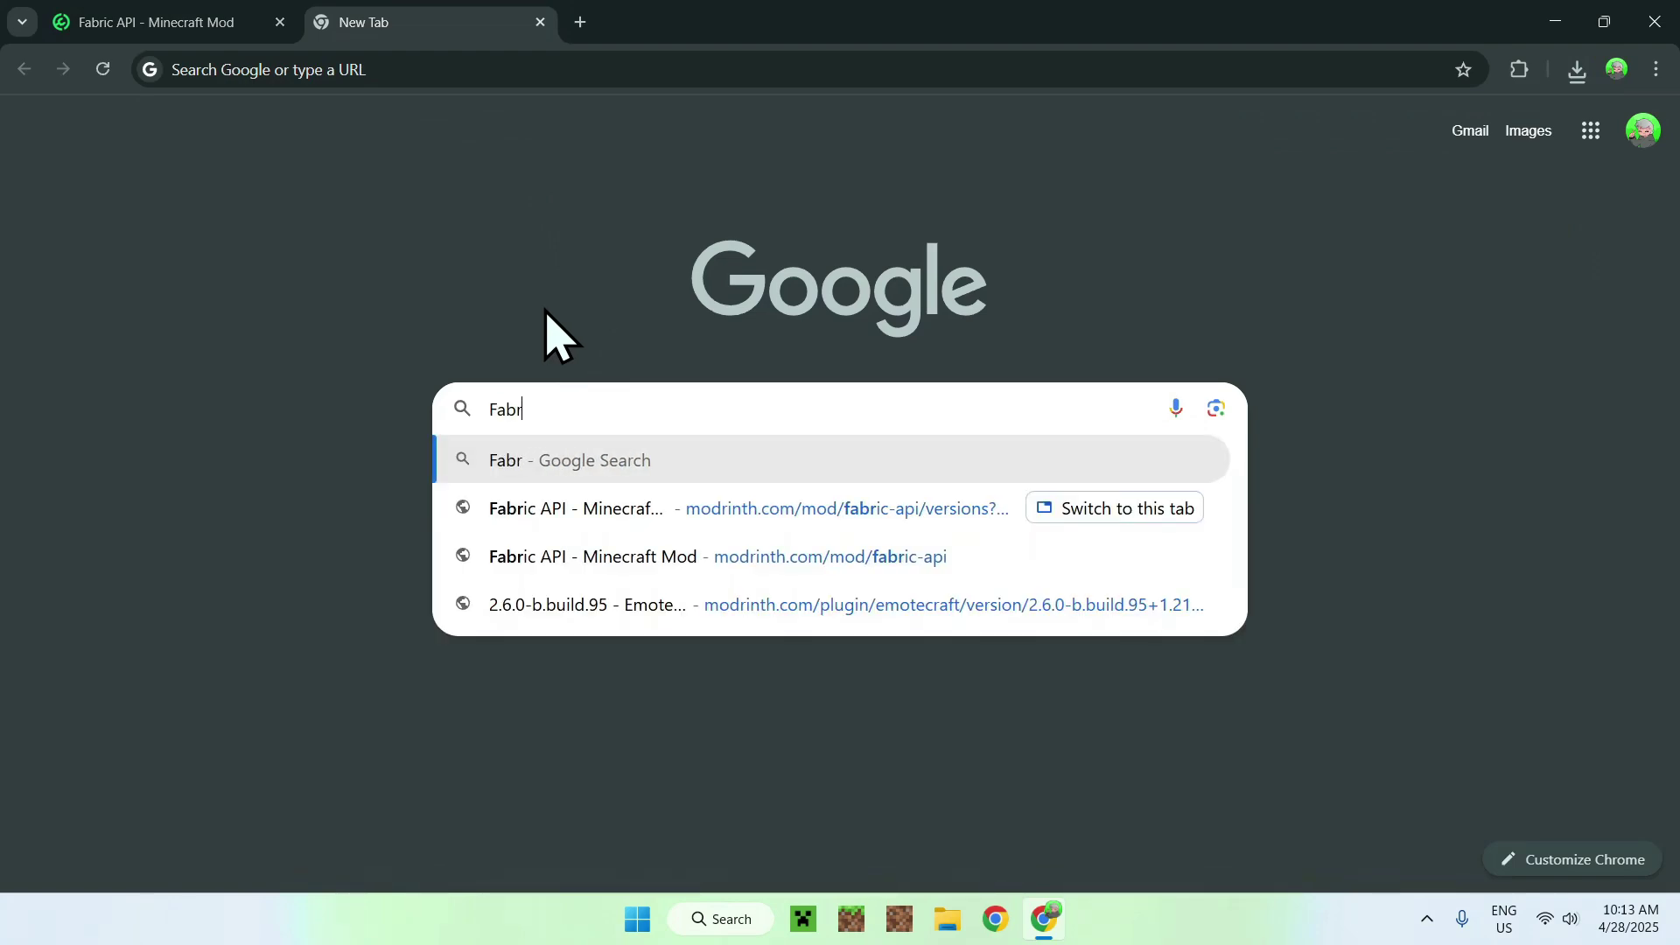
text(ic Minecraft)
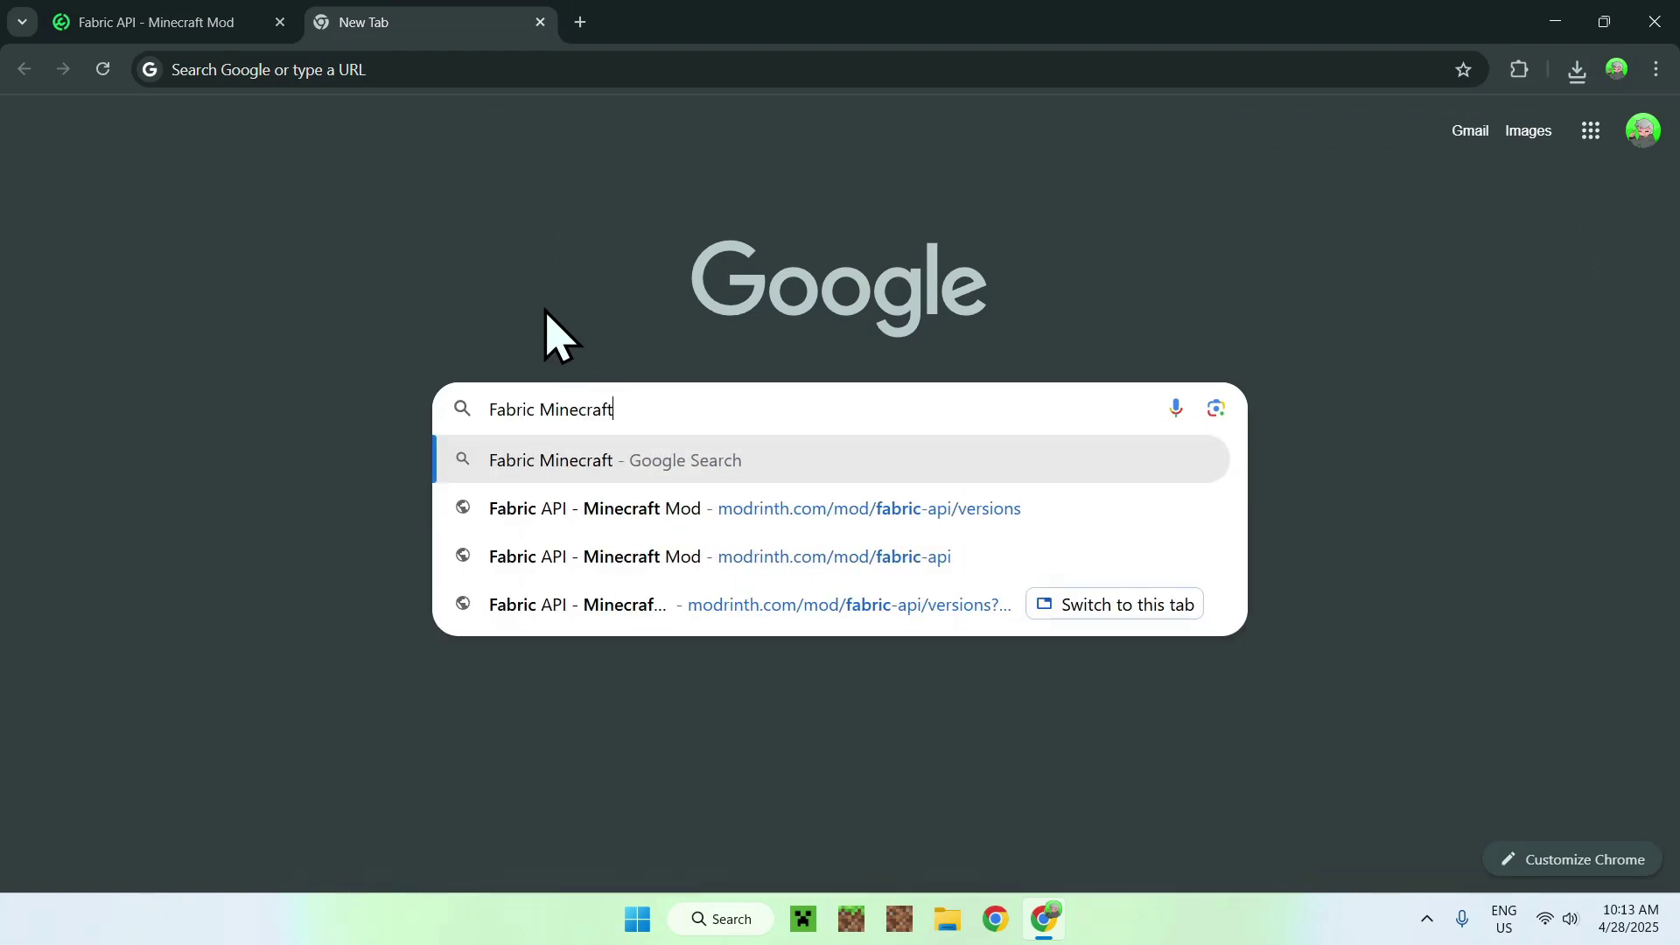
key(Return)
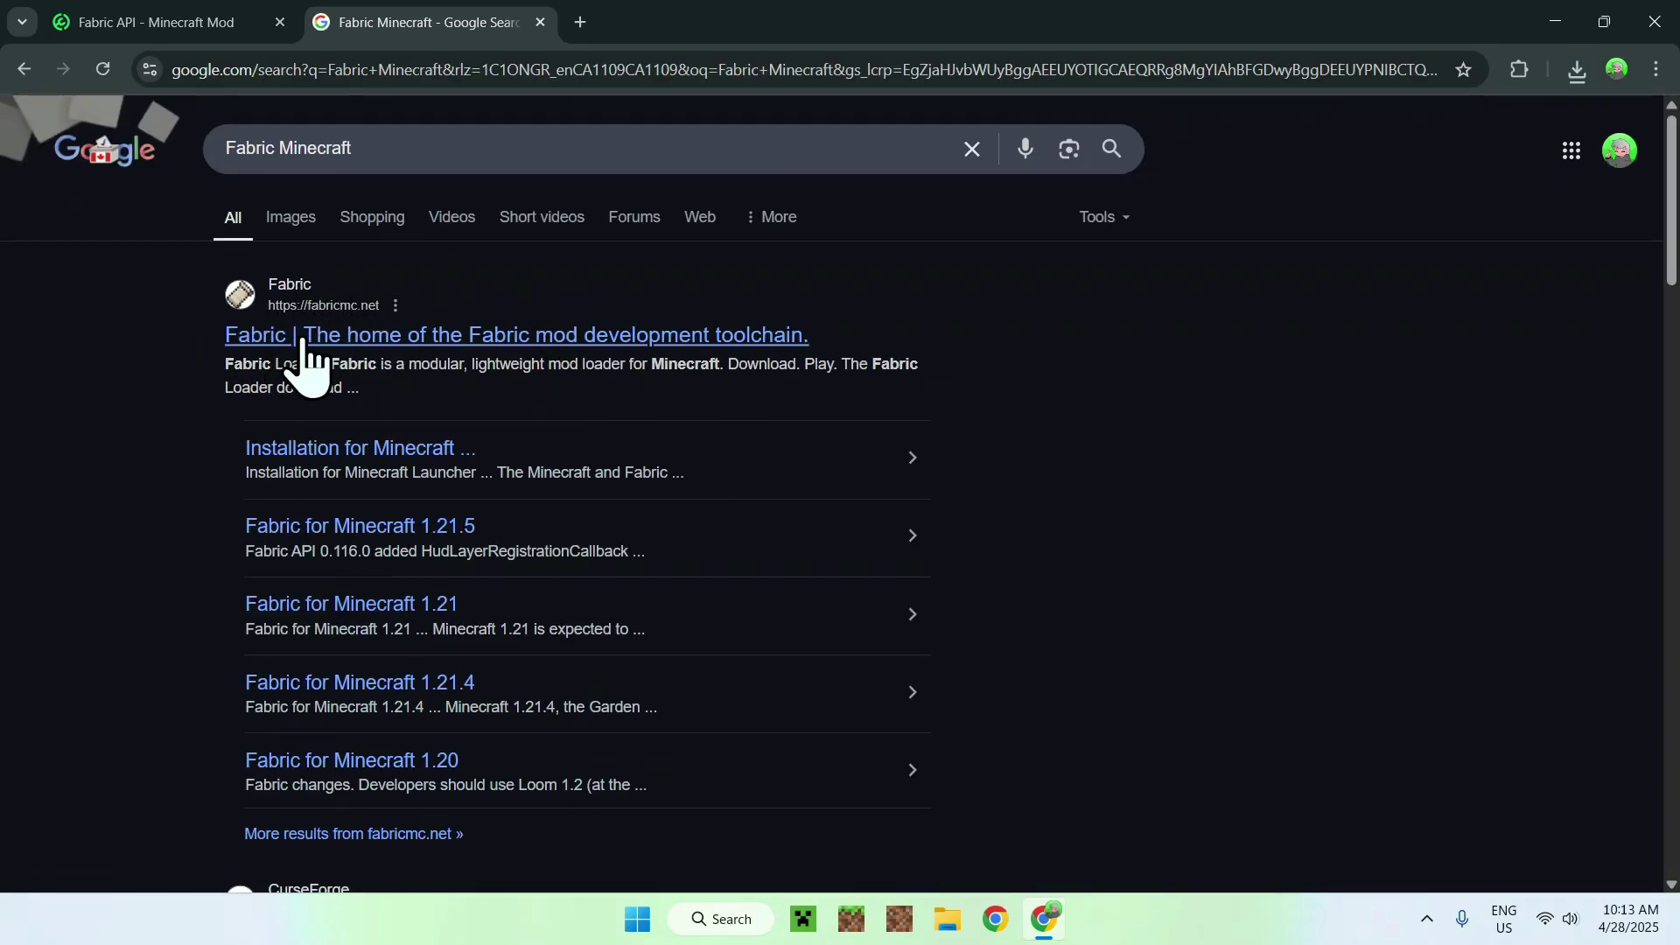
click(302, 336)
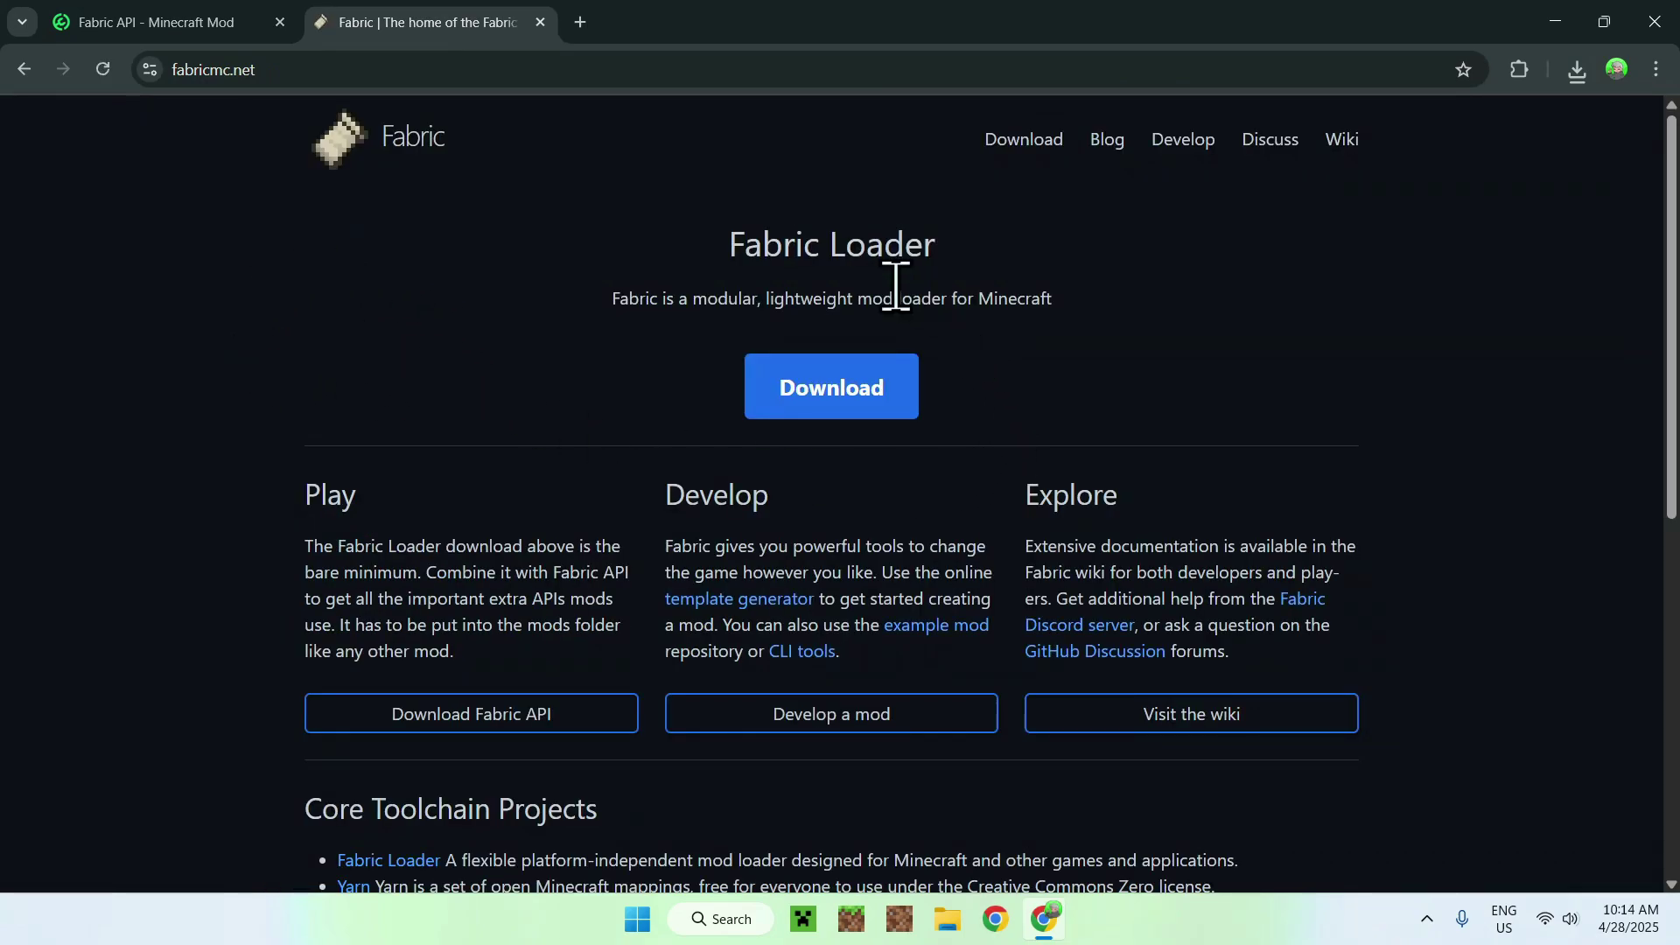
- Download fabric-installer-1.0.3.exe for Windows from fabricmc.net, then close Chrome
click(831, 410)
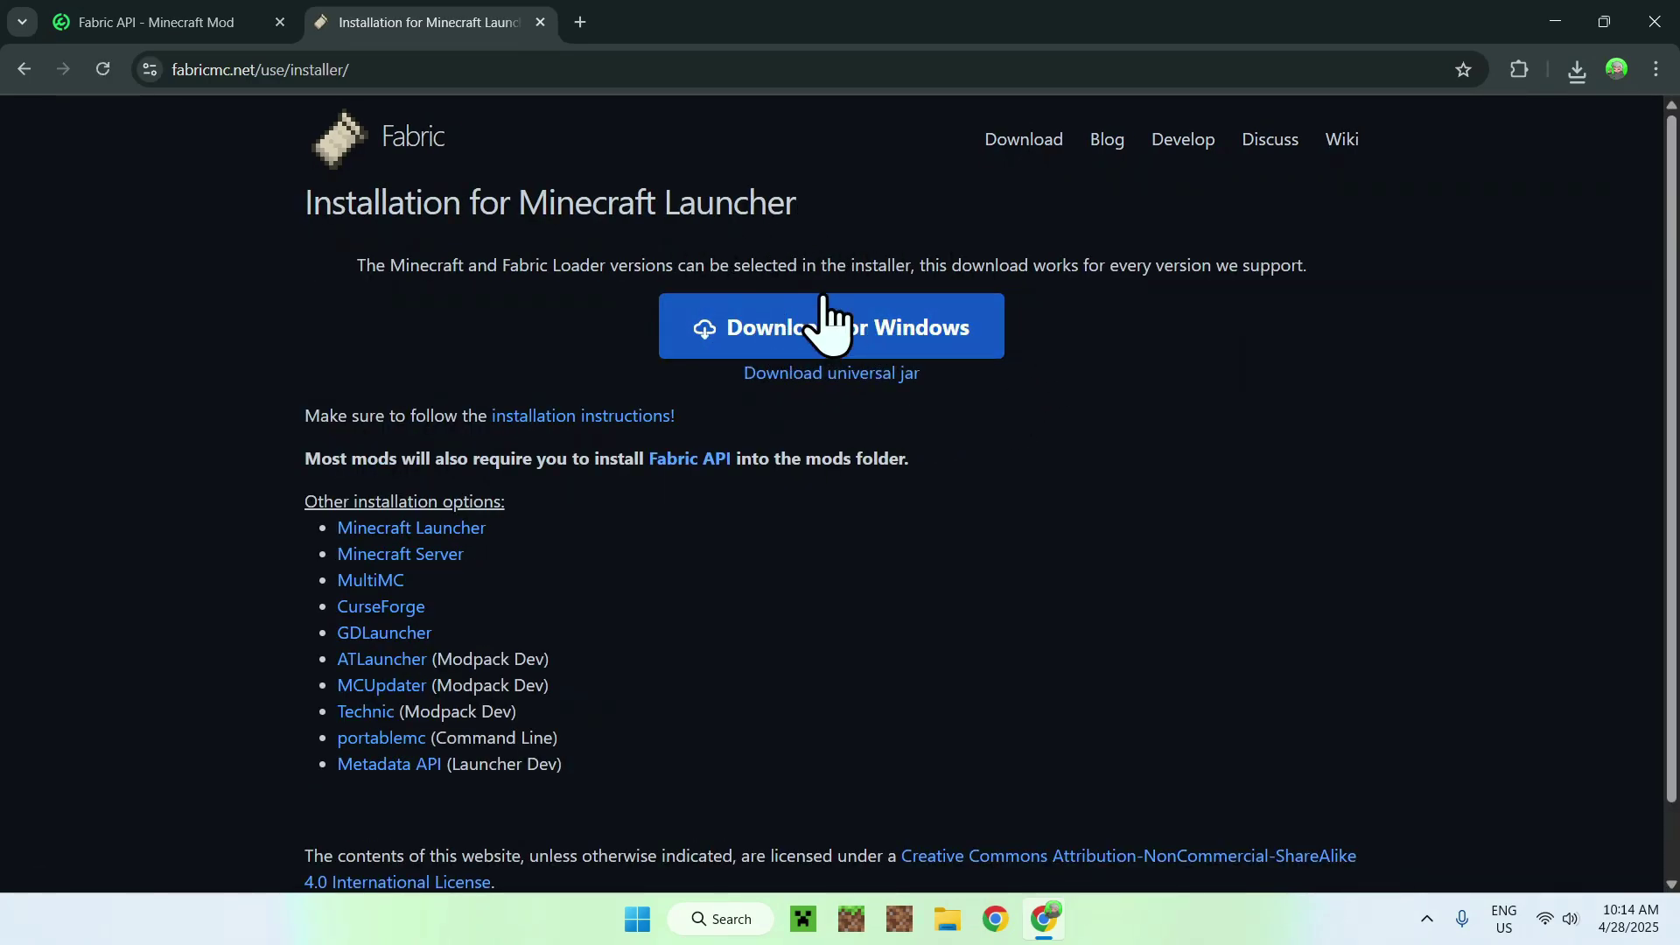
click(842, 335)
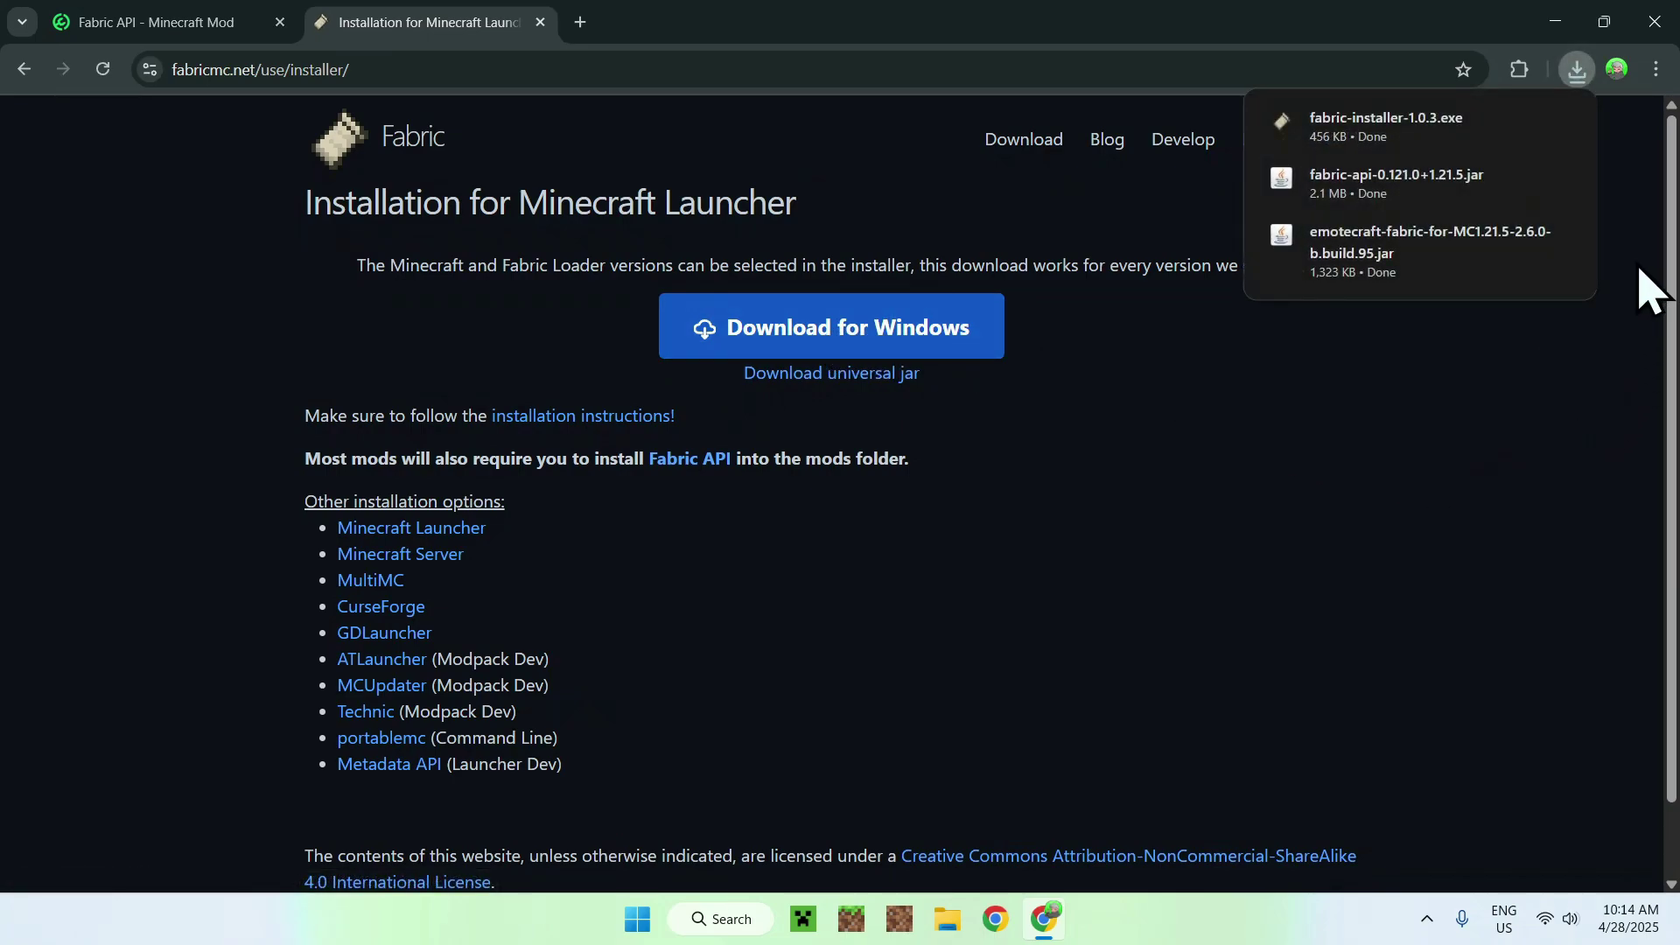
click(1654, 21)
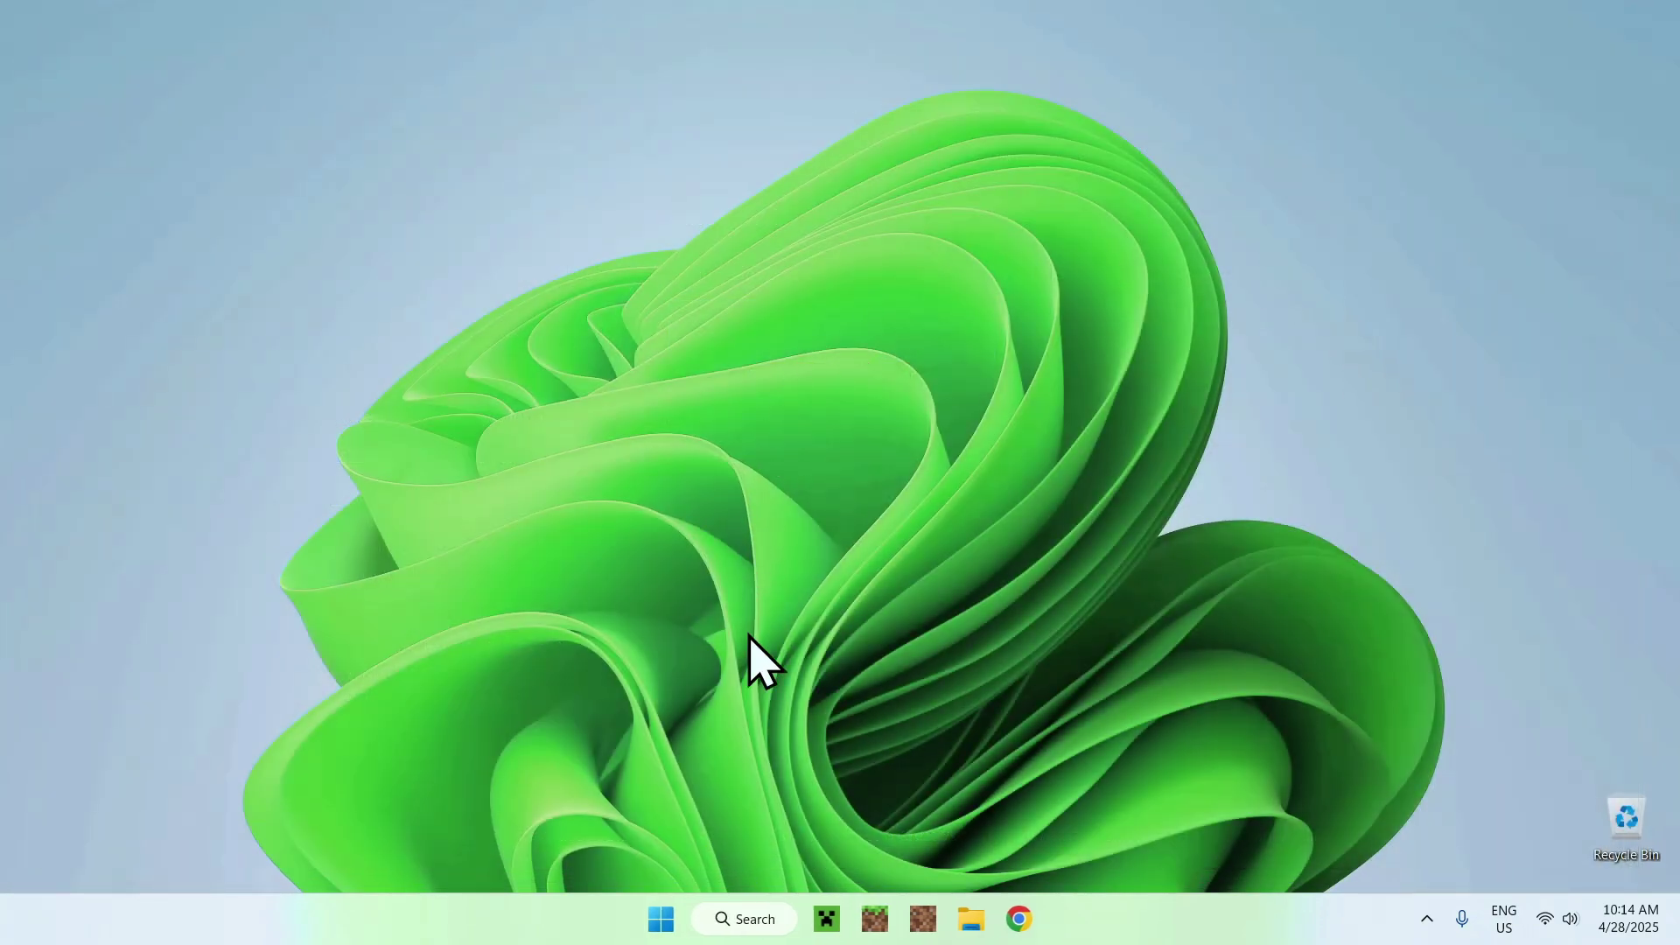
- Run fabric-installer-1.0.3.exe from the Downloads folder in File Explorer
click(976, 910)
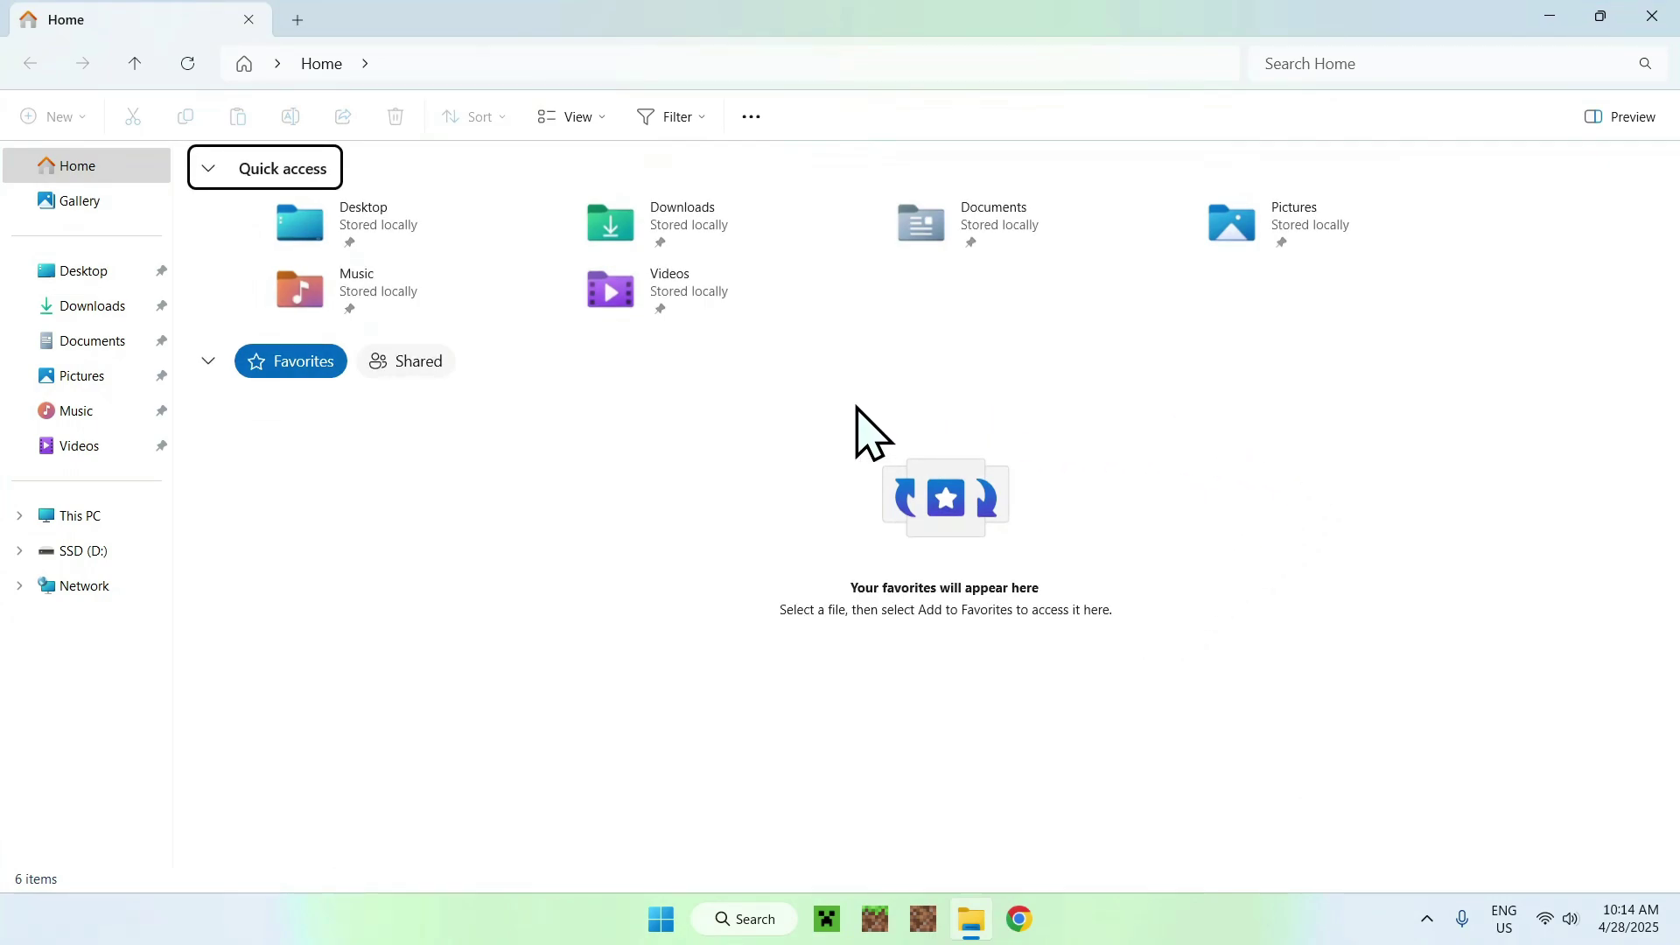
click(103, 308)
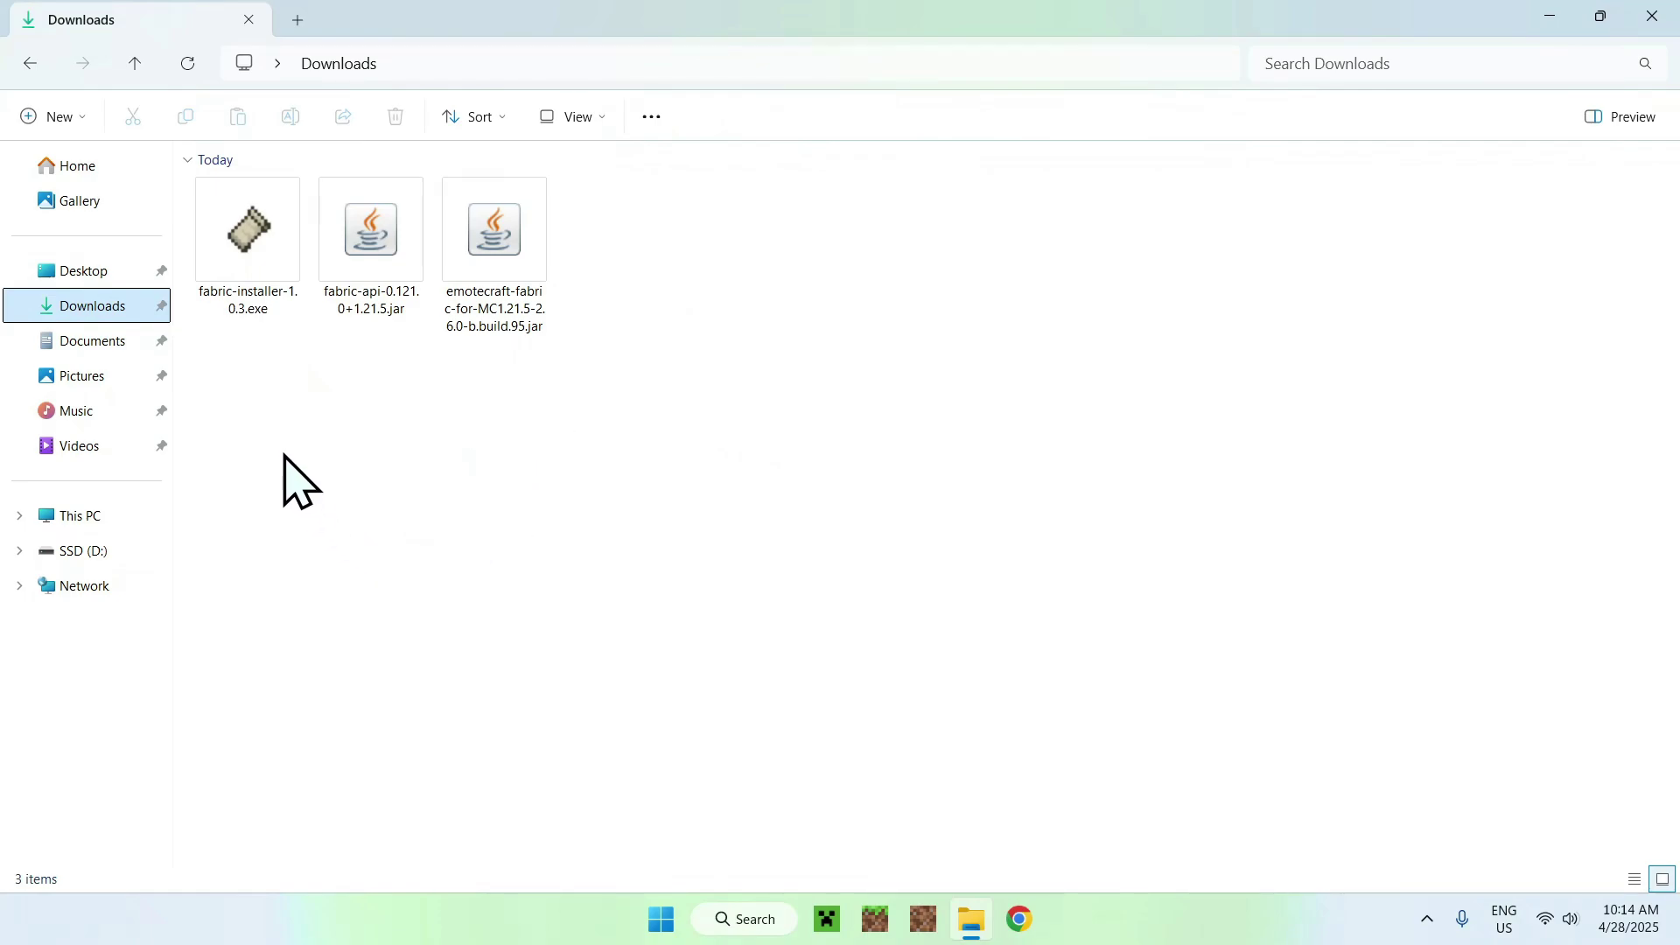
double_click(247, 297)
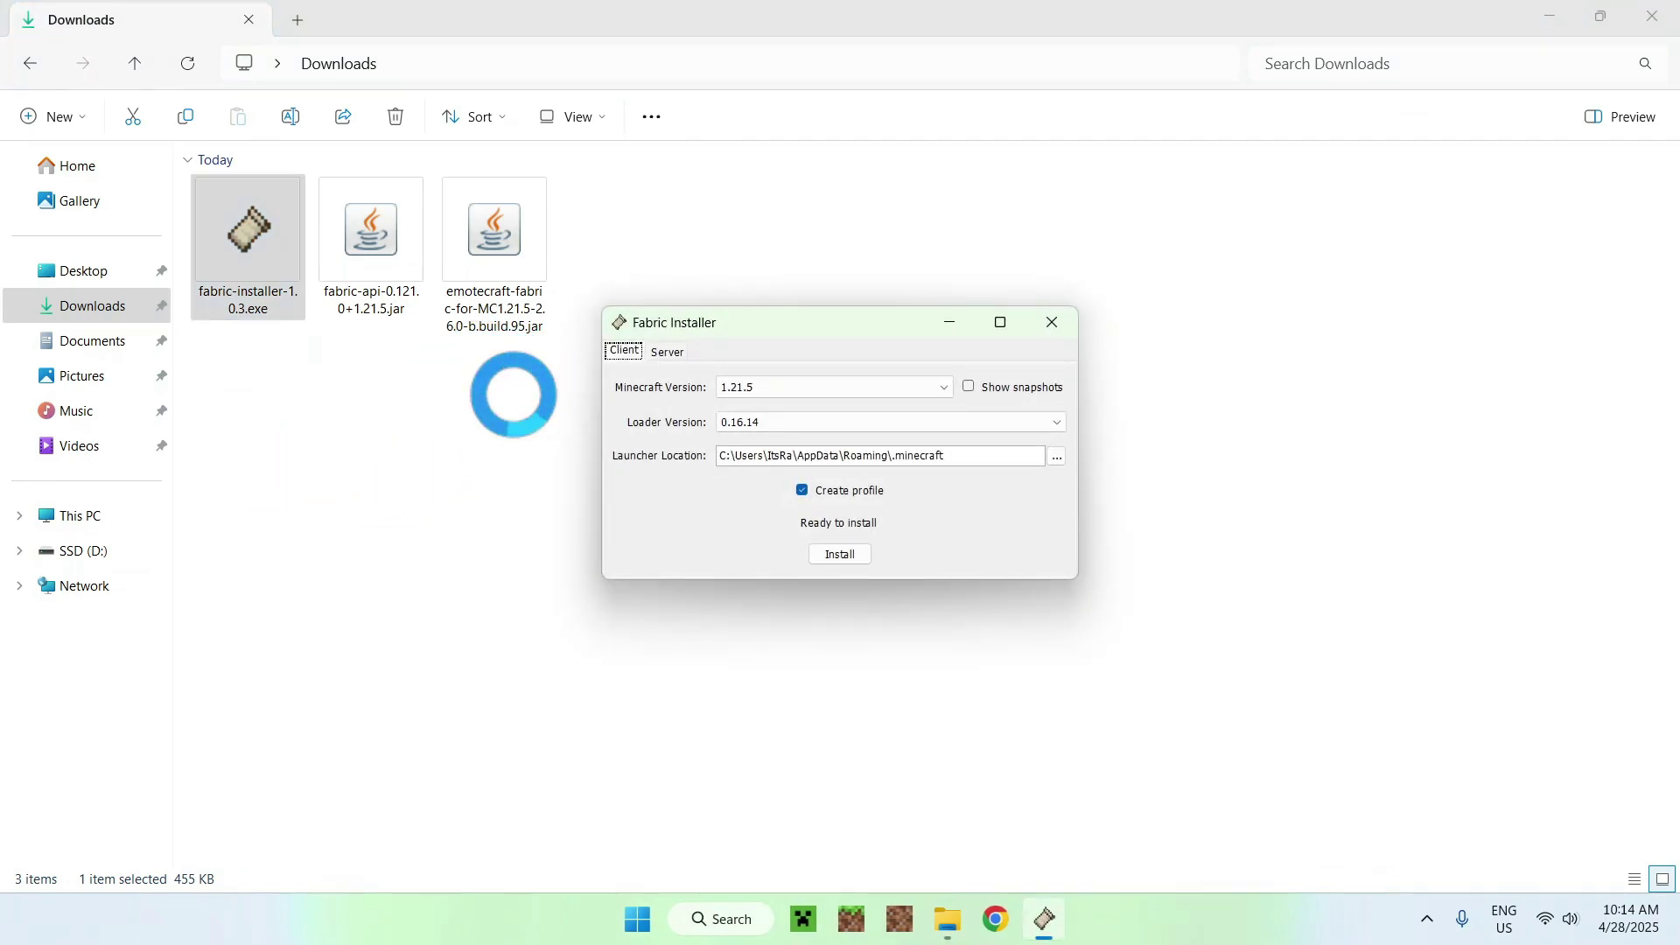
- Install Fabric Loader 0.16.14 for Minecraft 1.21.5, acknowledge the success message and close the installer
click(739, 388)
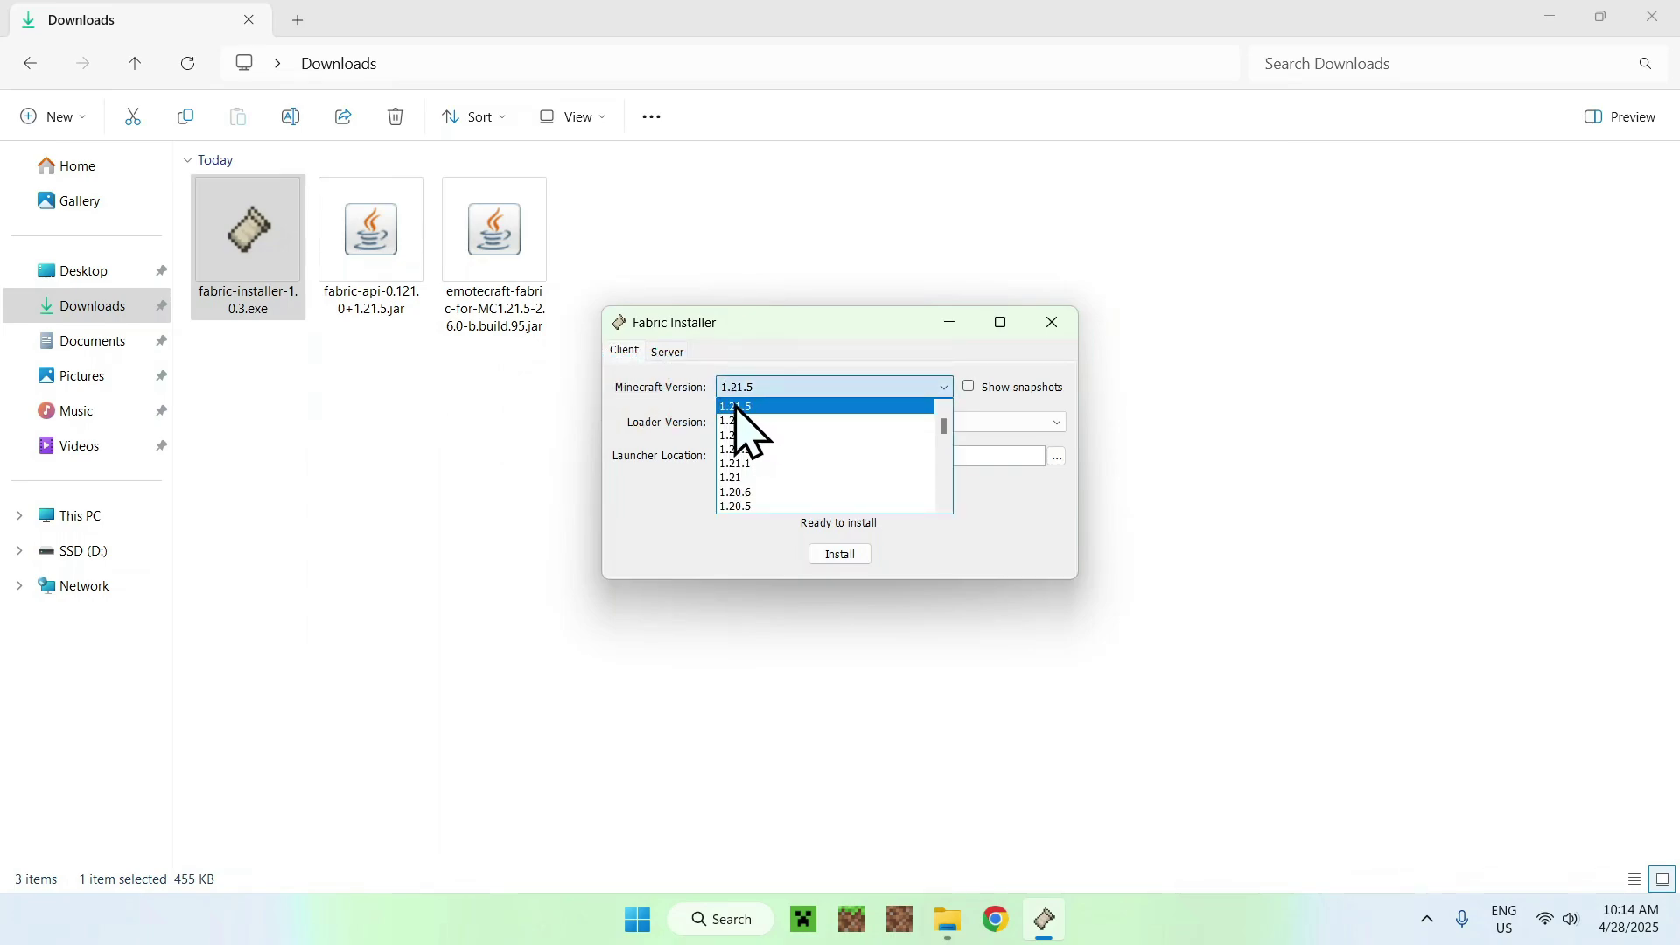
click(736, 407)
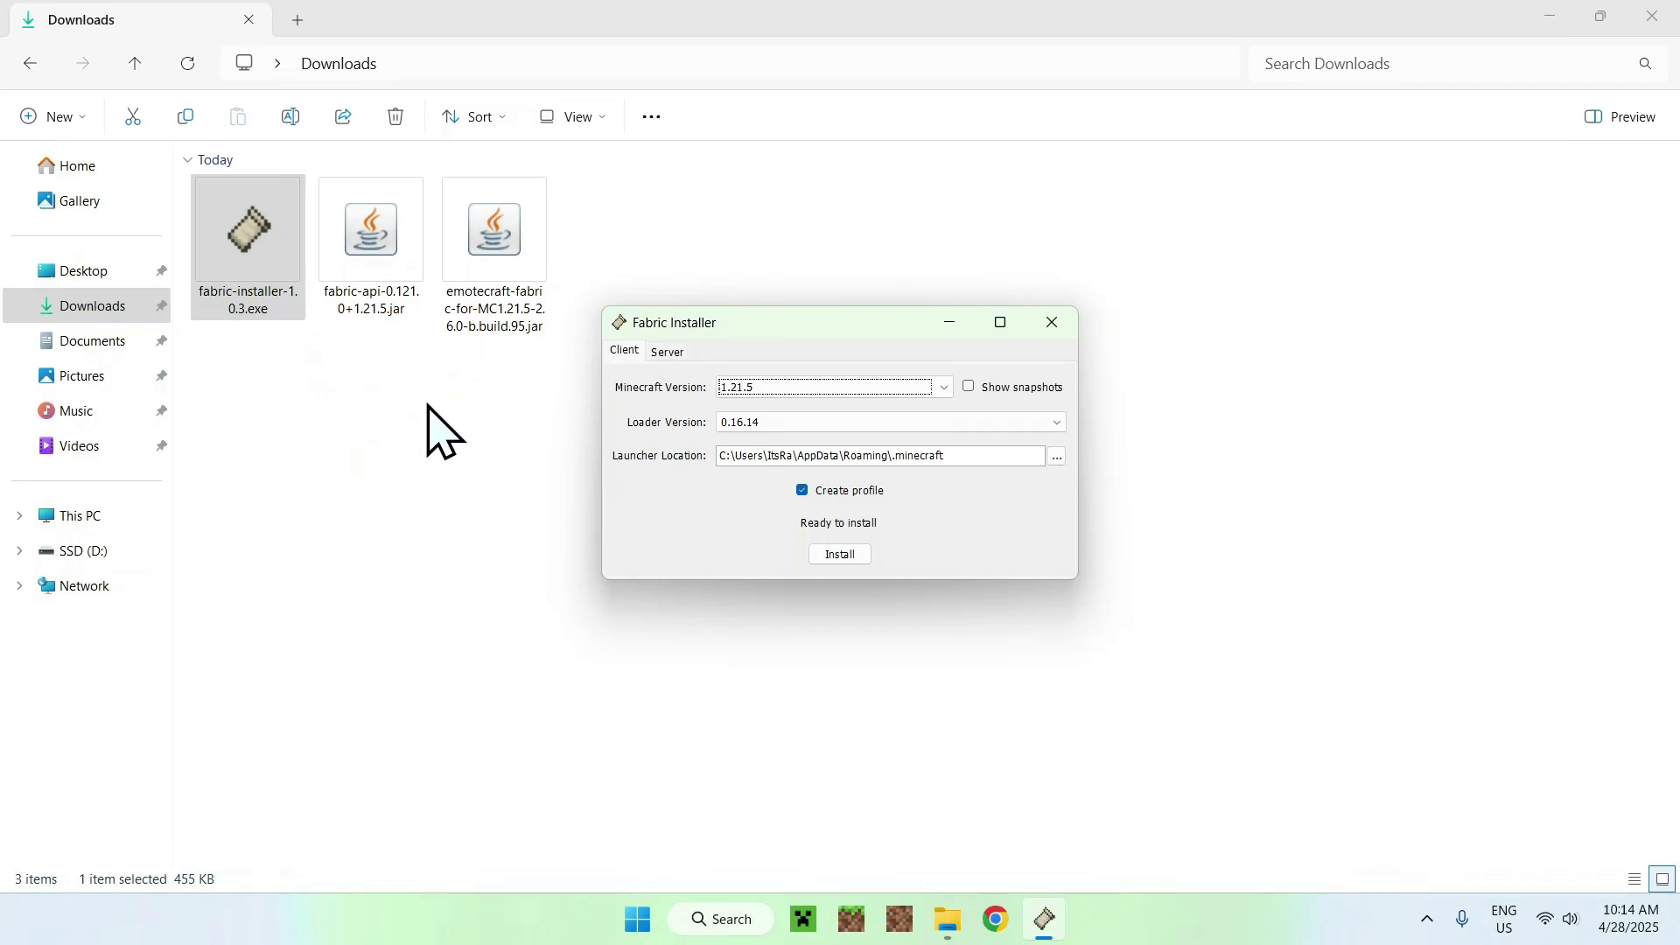
click(840, 556)
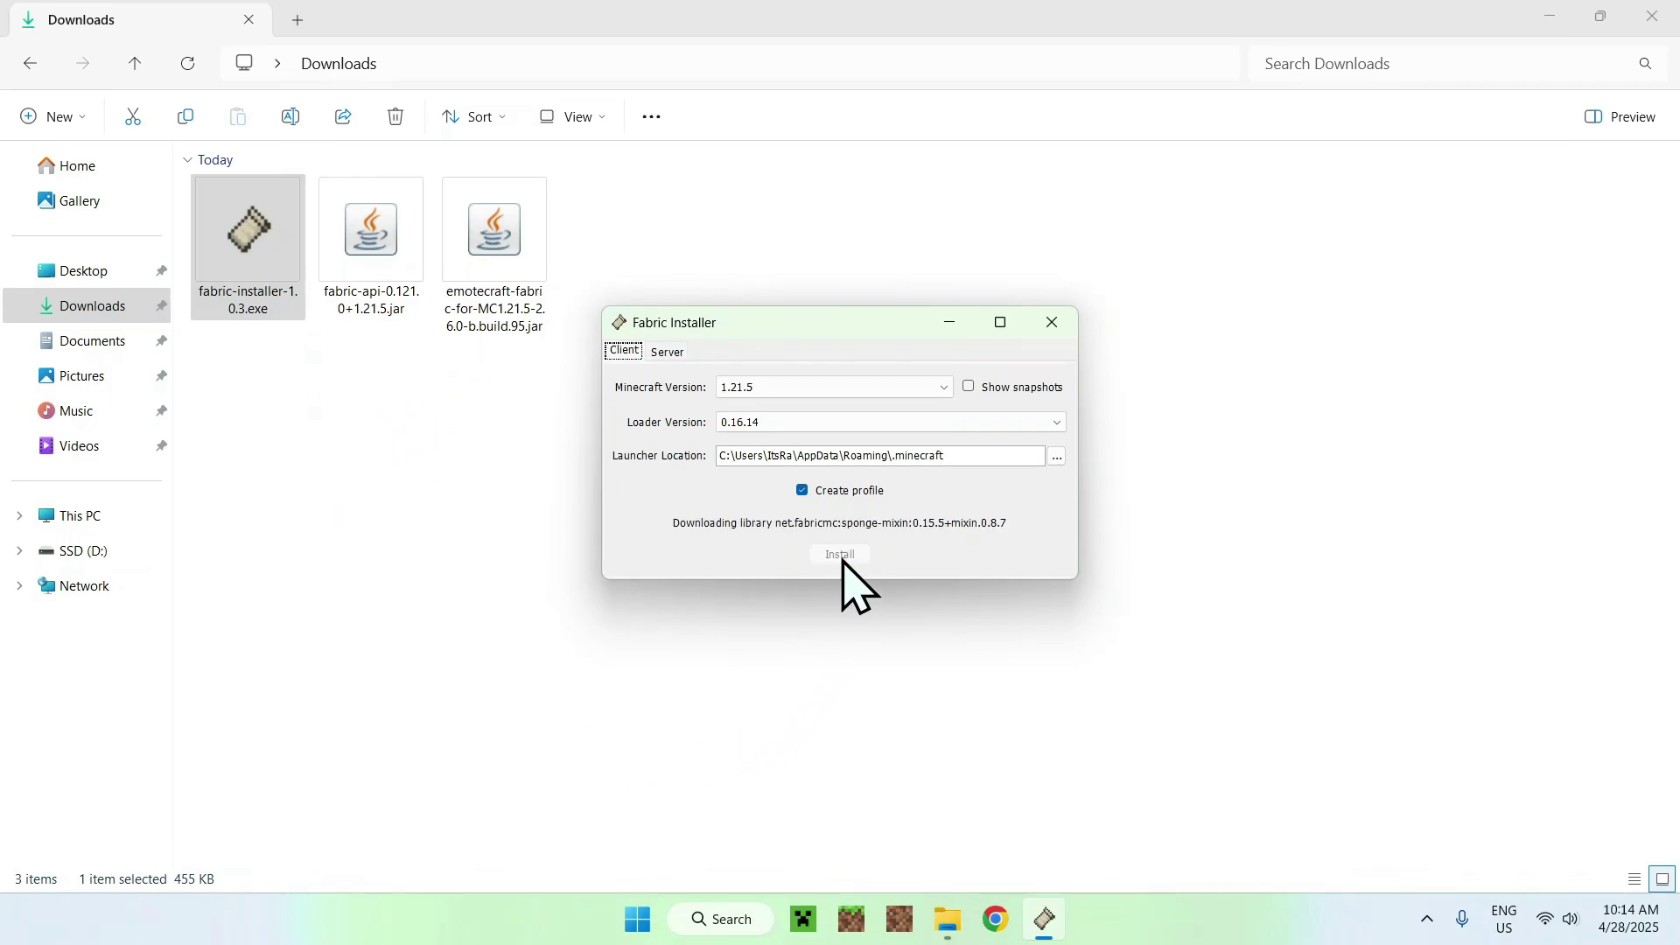
click(838, 497)
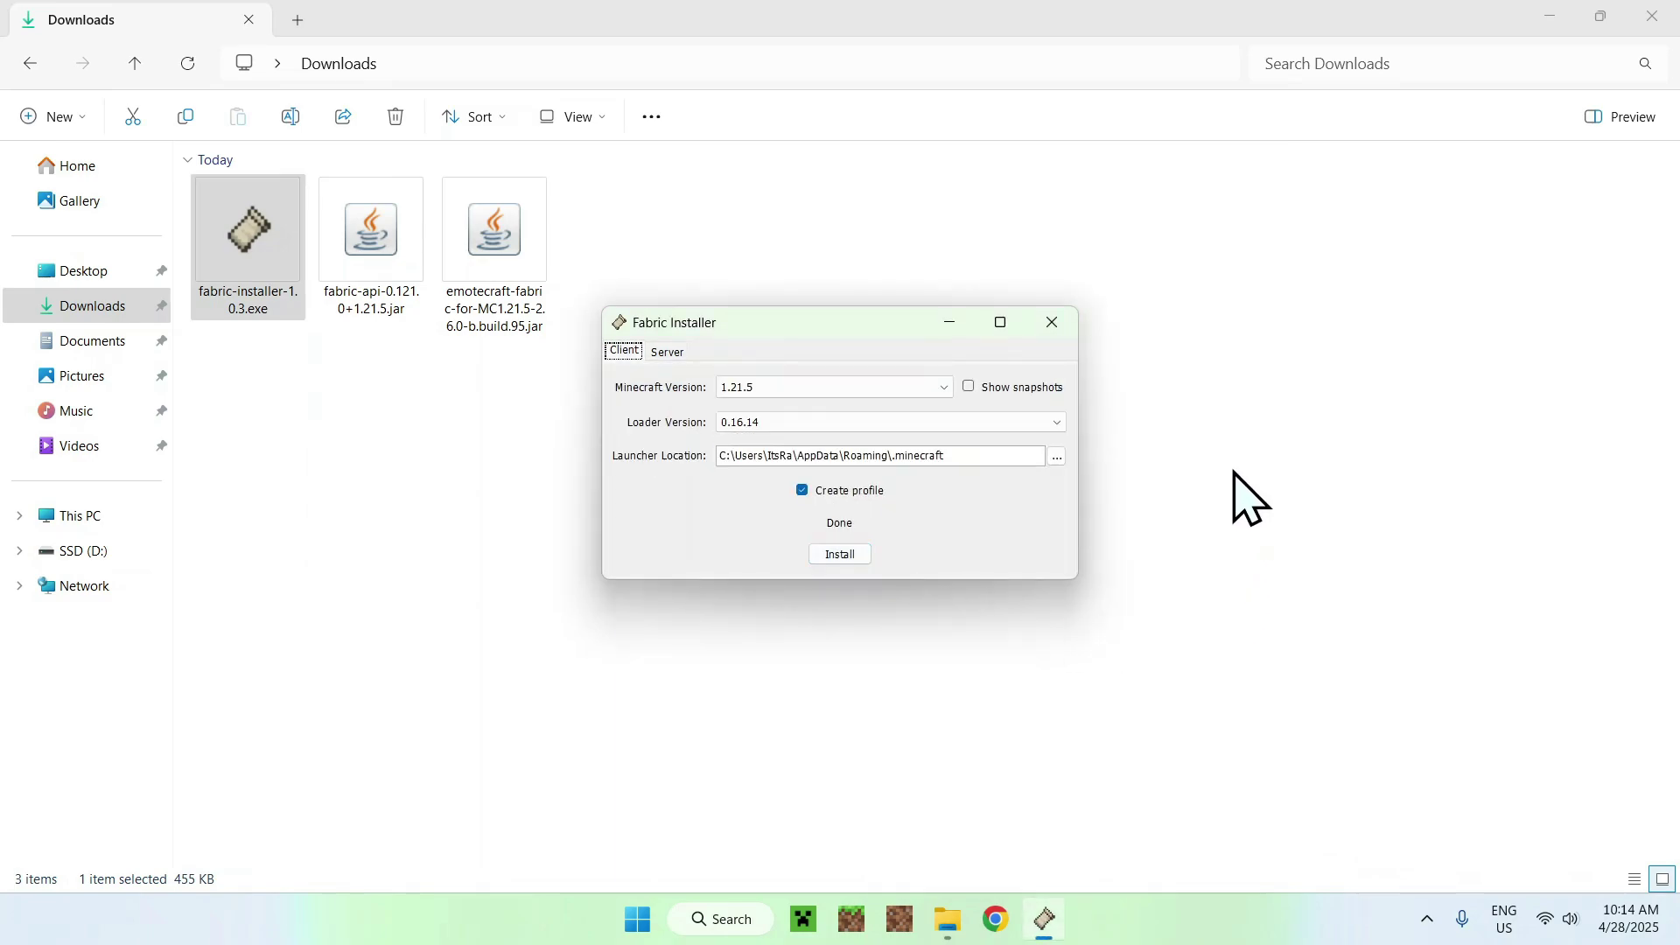
click(1053, 324)
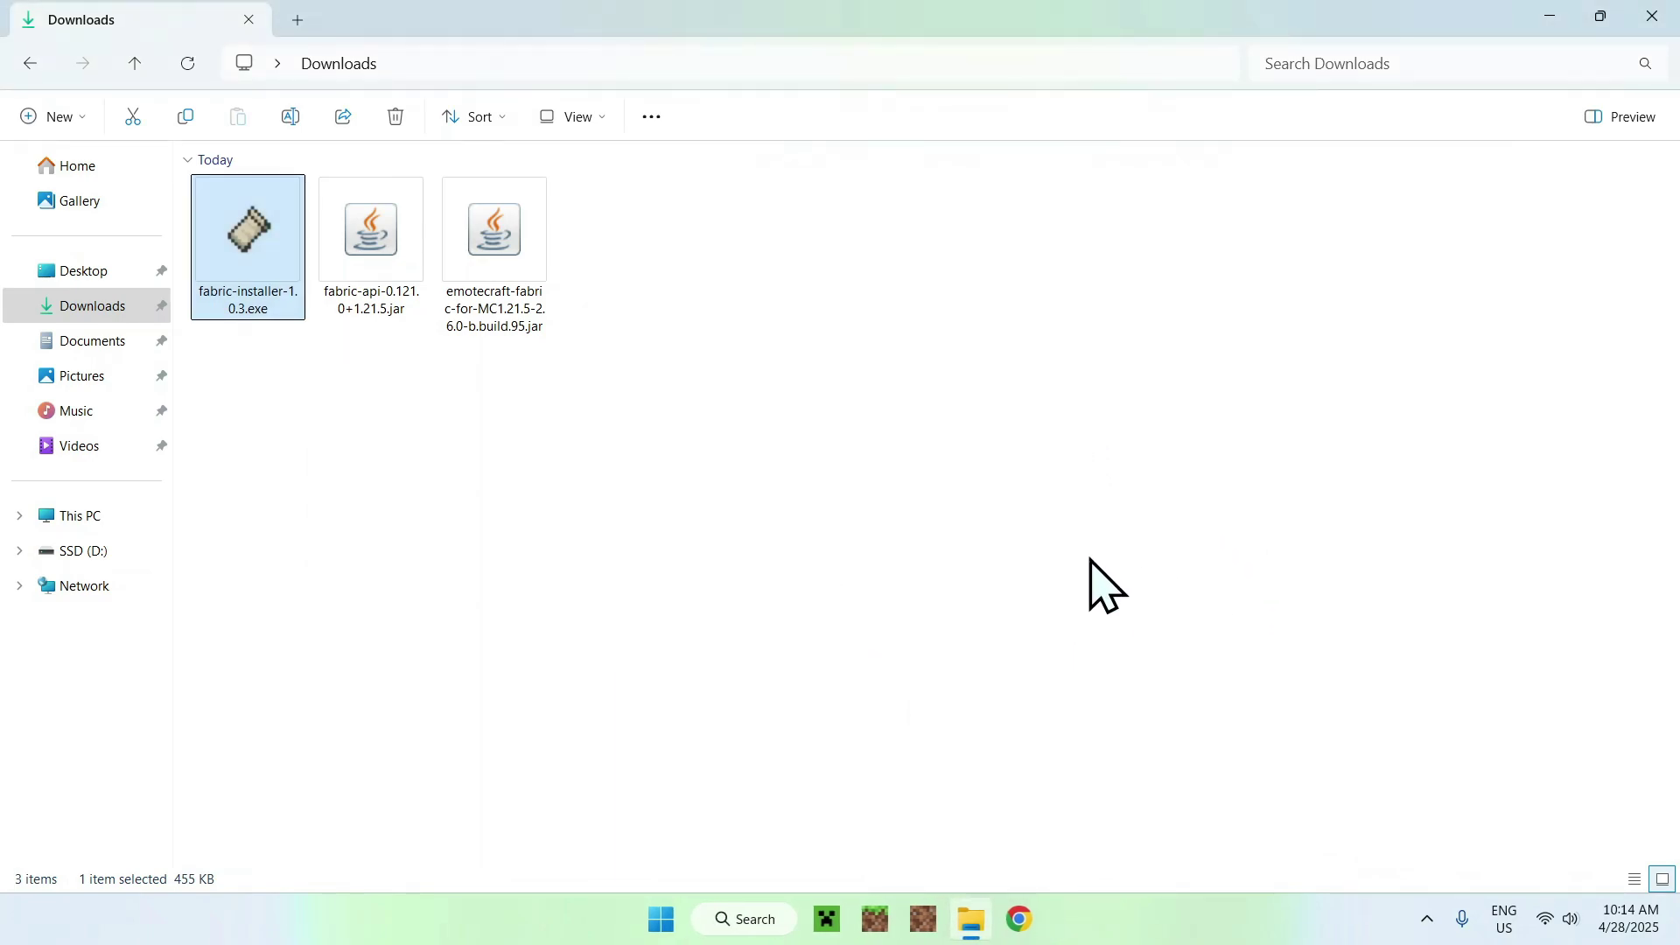
- Open the fabric-loader-1.21.5 installation's .minecraft folder from the launcher's Installations list
click(827, 919)
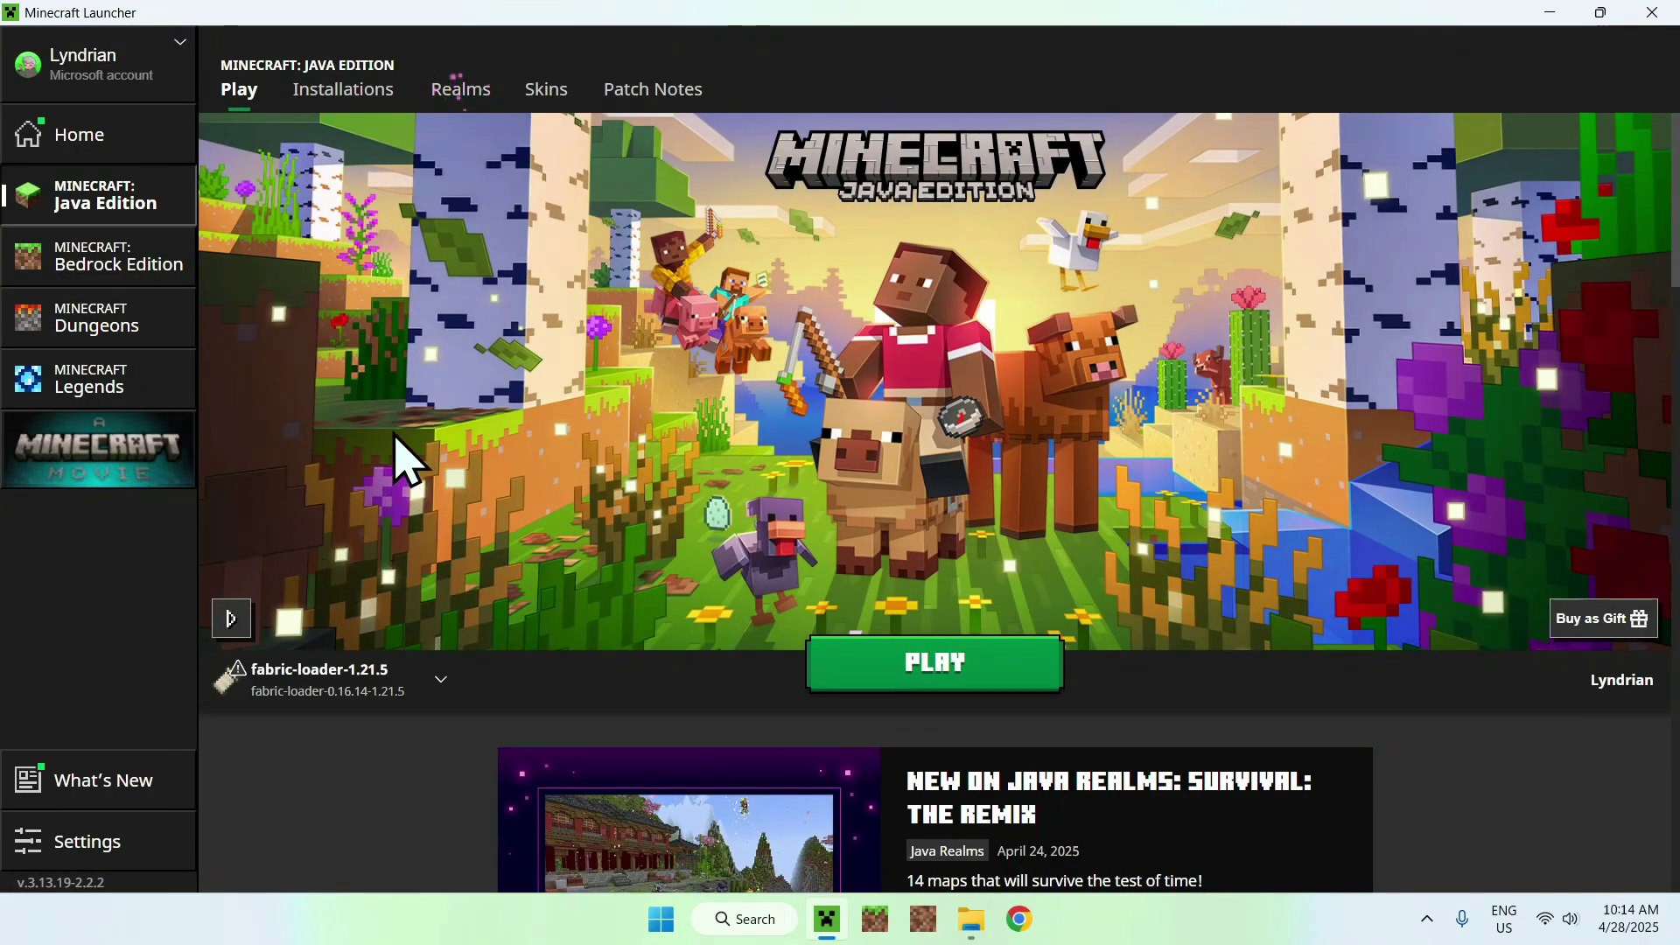
click(342, 92)
mouse_move(735, 300)
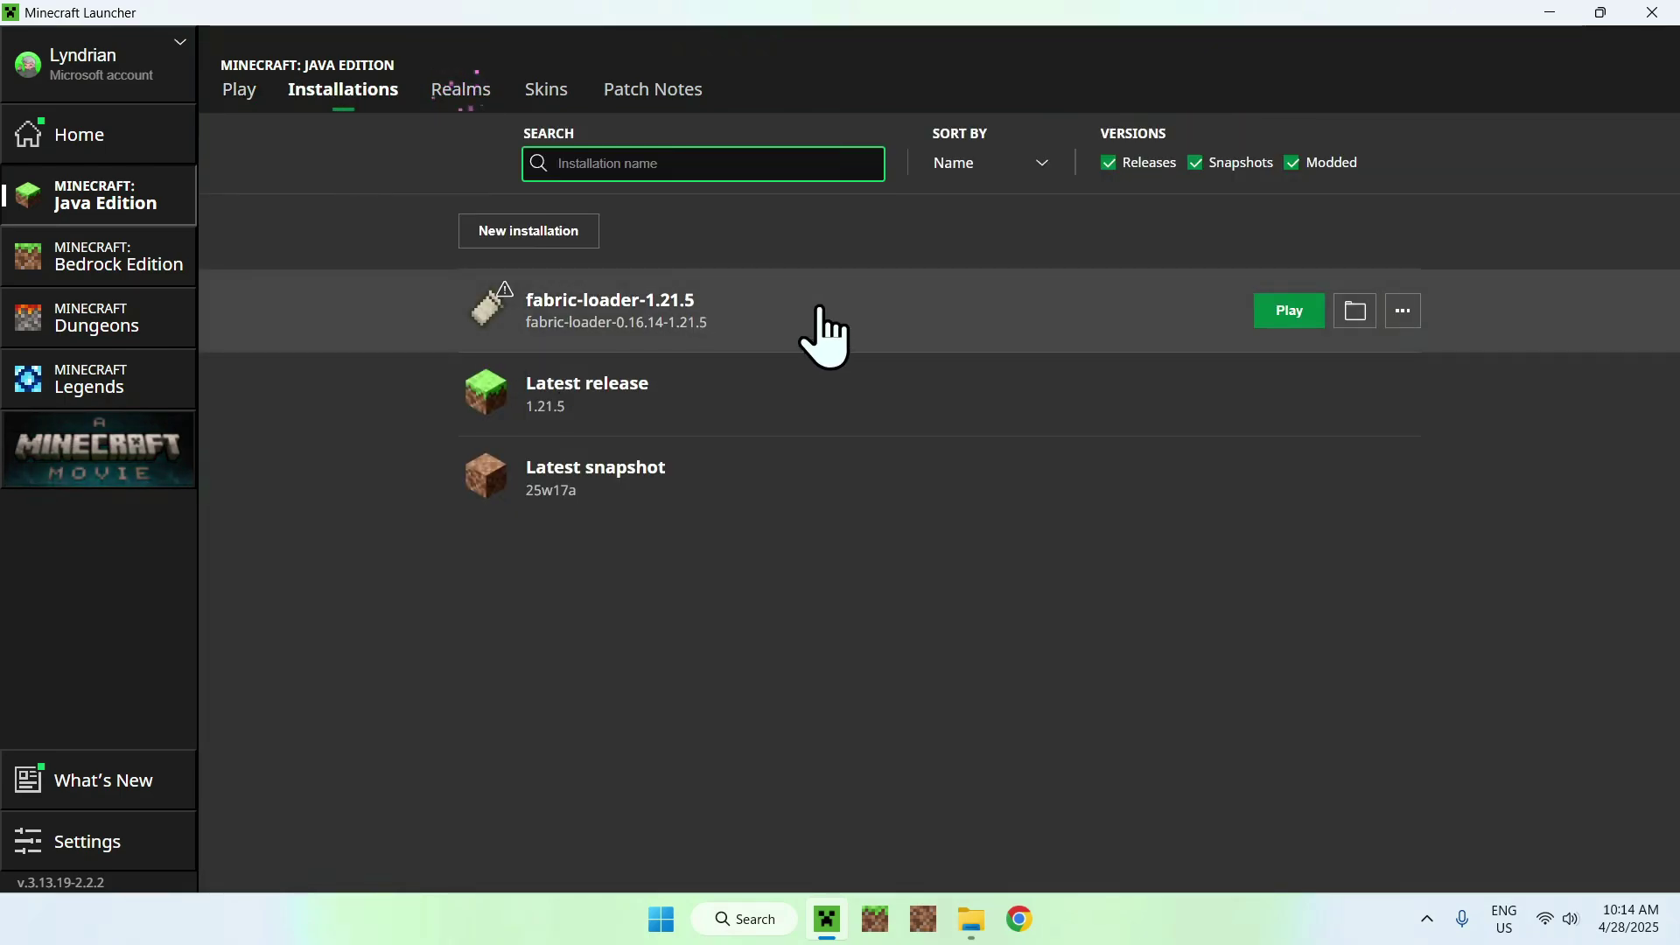
click(1357, 317)
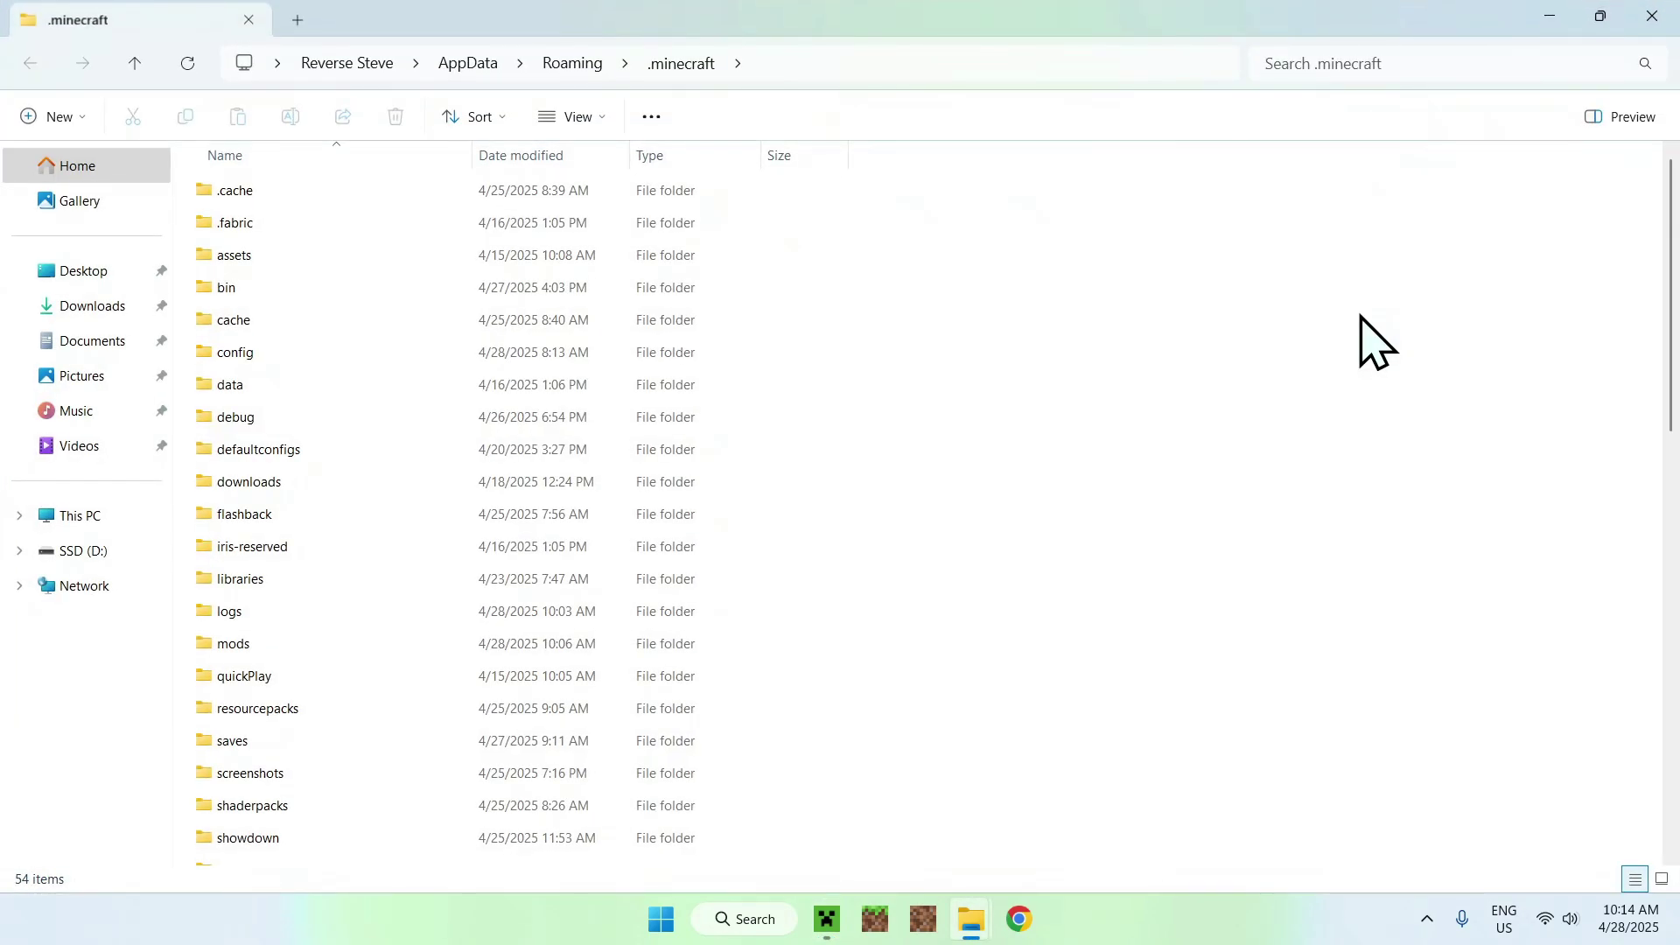
- Copy the Fabric API and Emotecraft jars from Downloads into the .minecraft mods folder
click(371, 643)
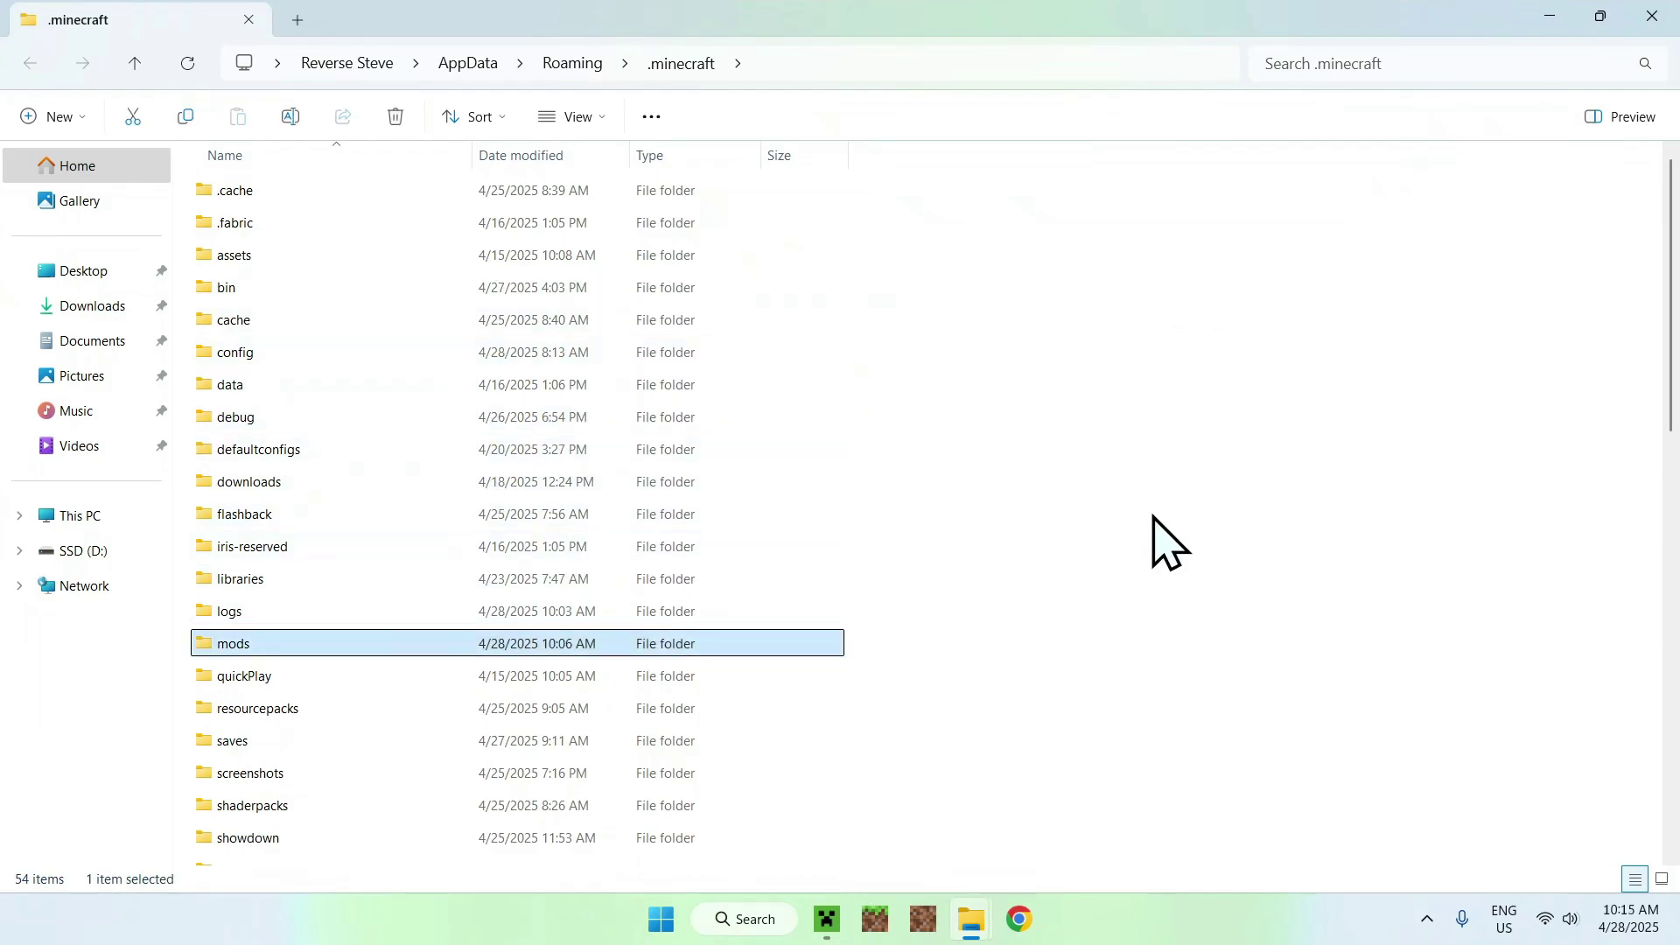
double_click(357, 643)
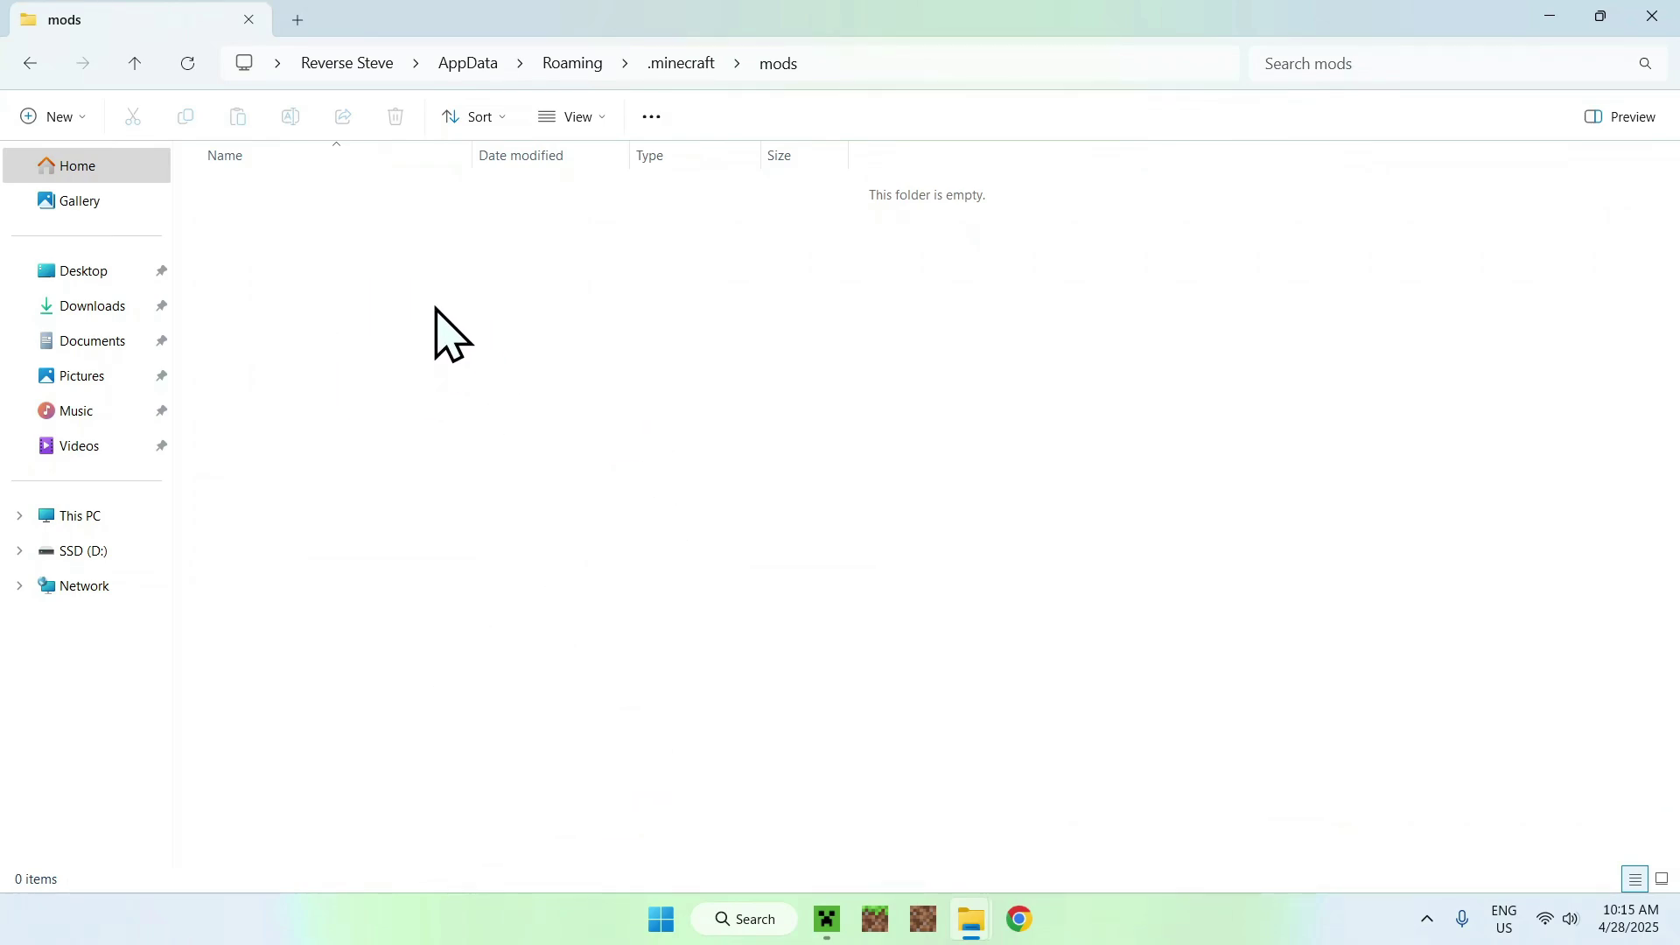
click(88, 306)
drag(669, 388, 357, 214)
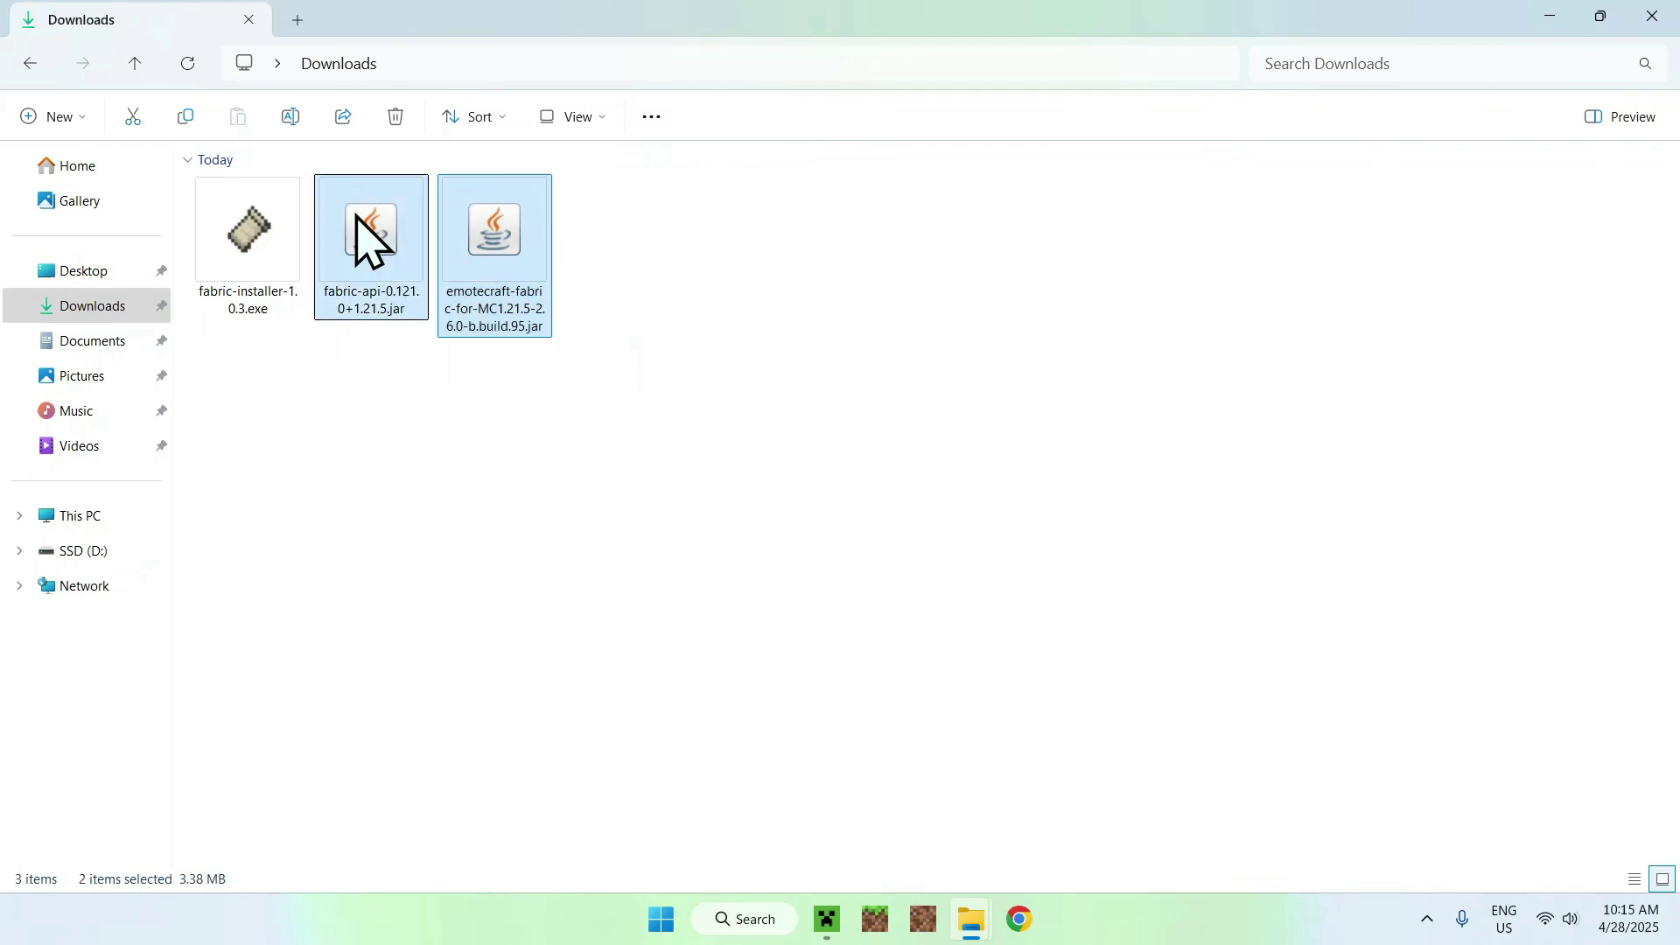
click(186, 118)
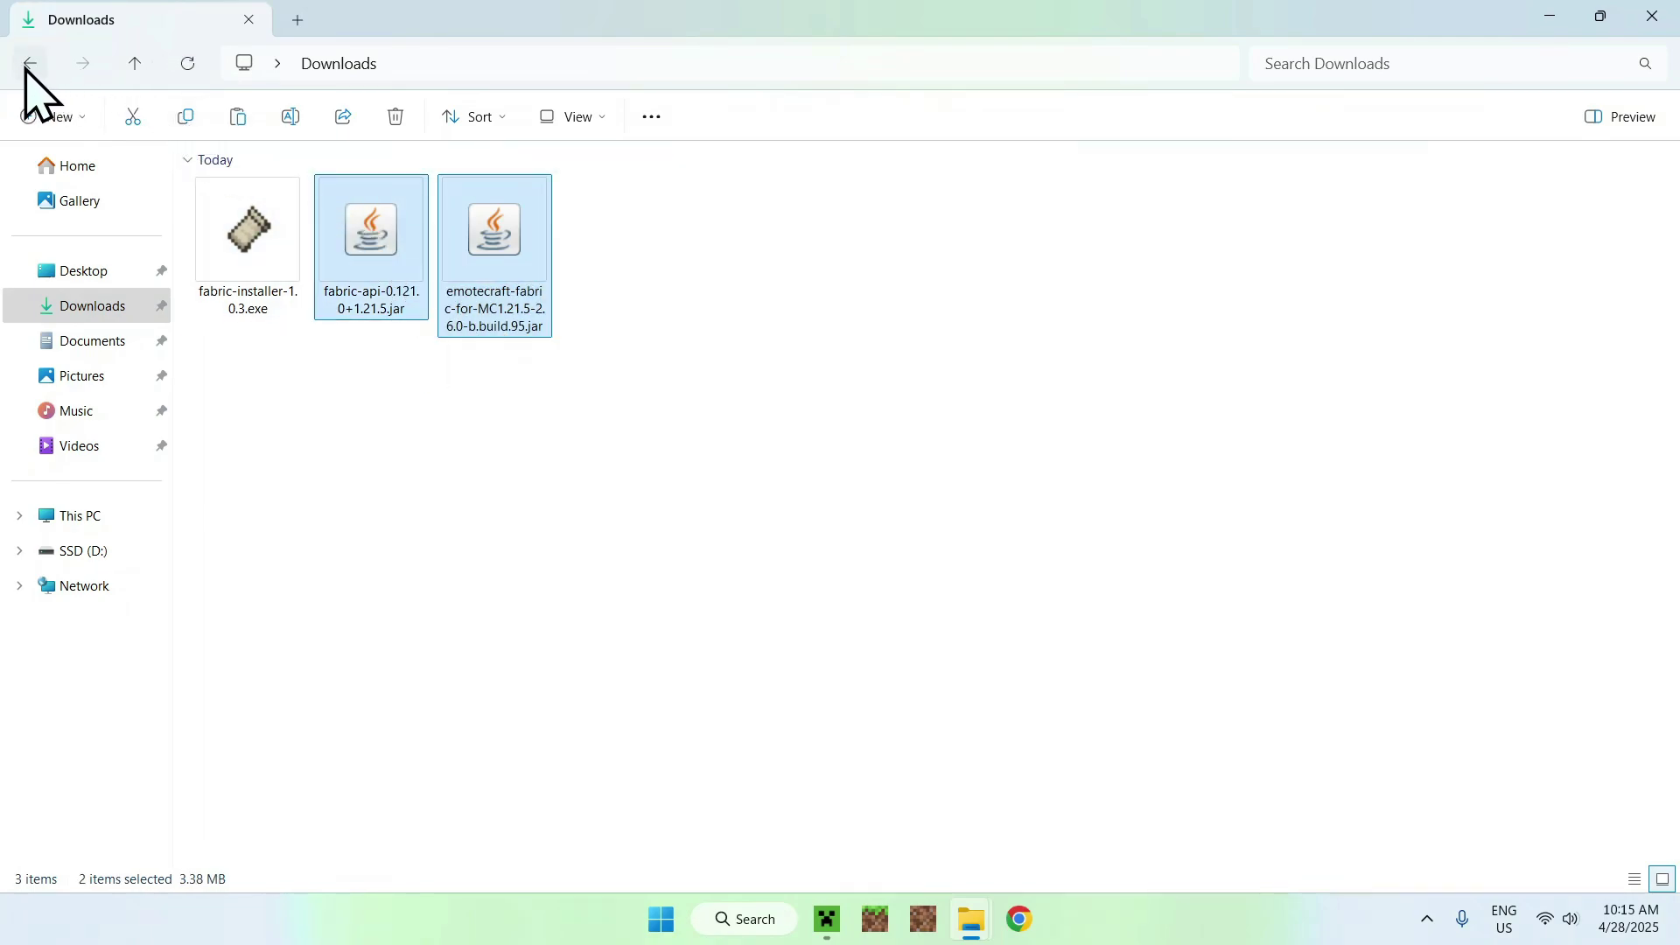
click(28, 66)
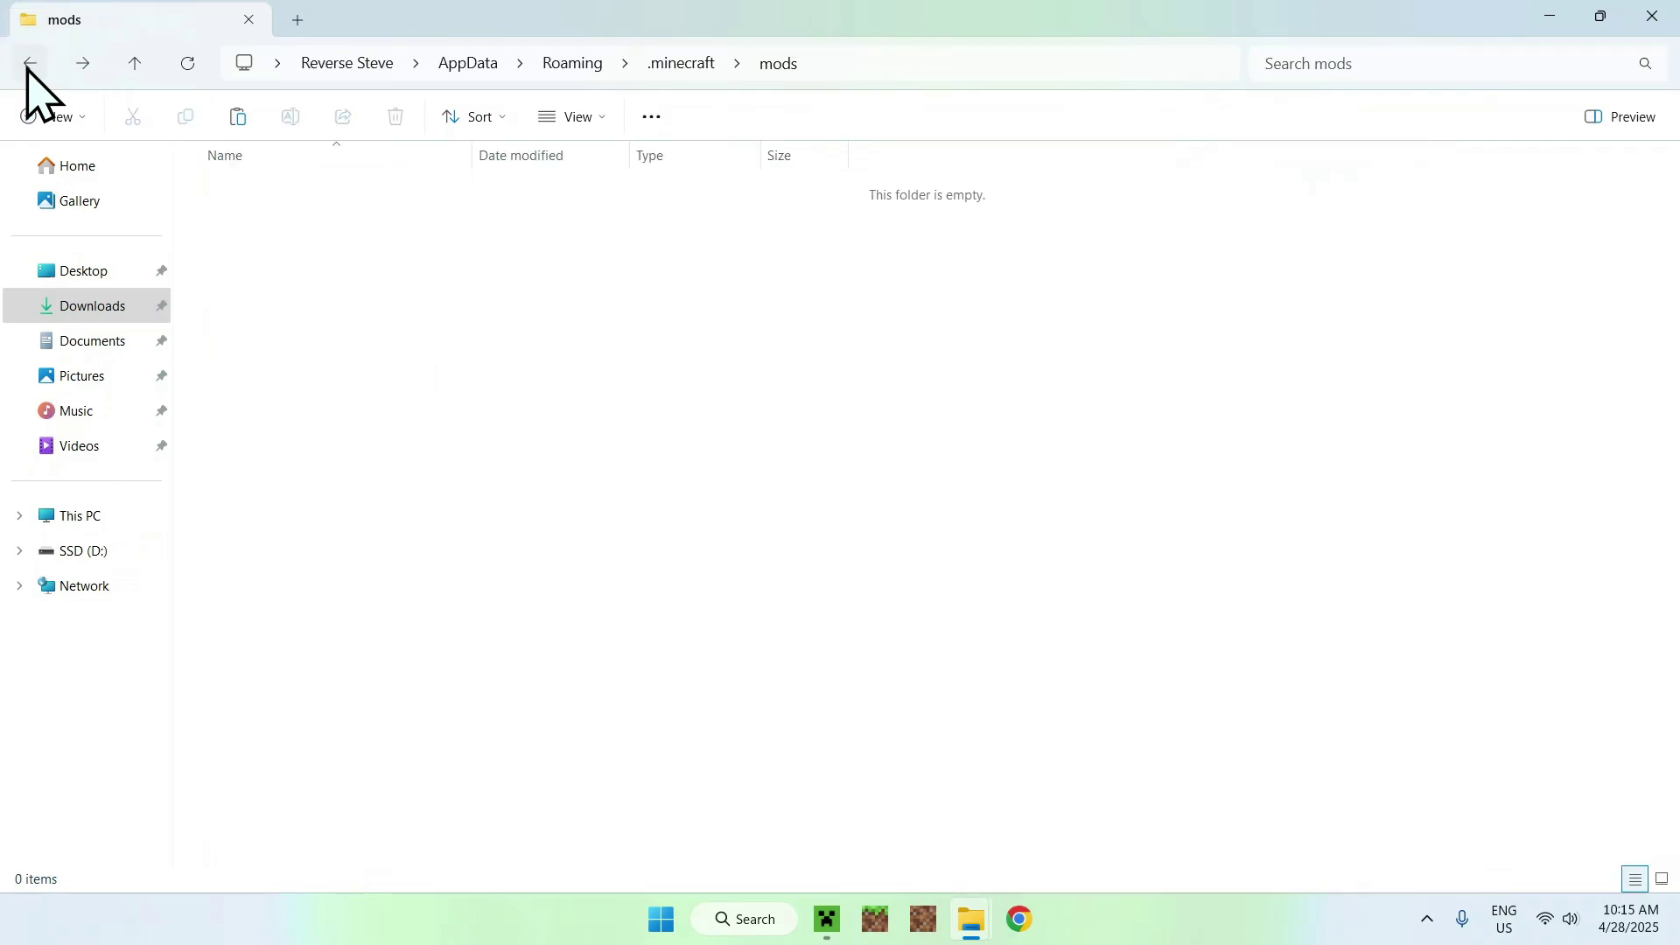
click(238, 118)
click(429, 296)
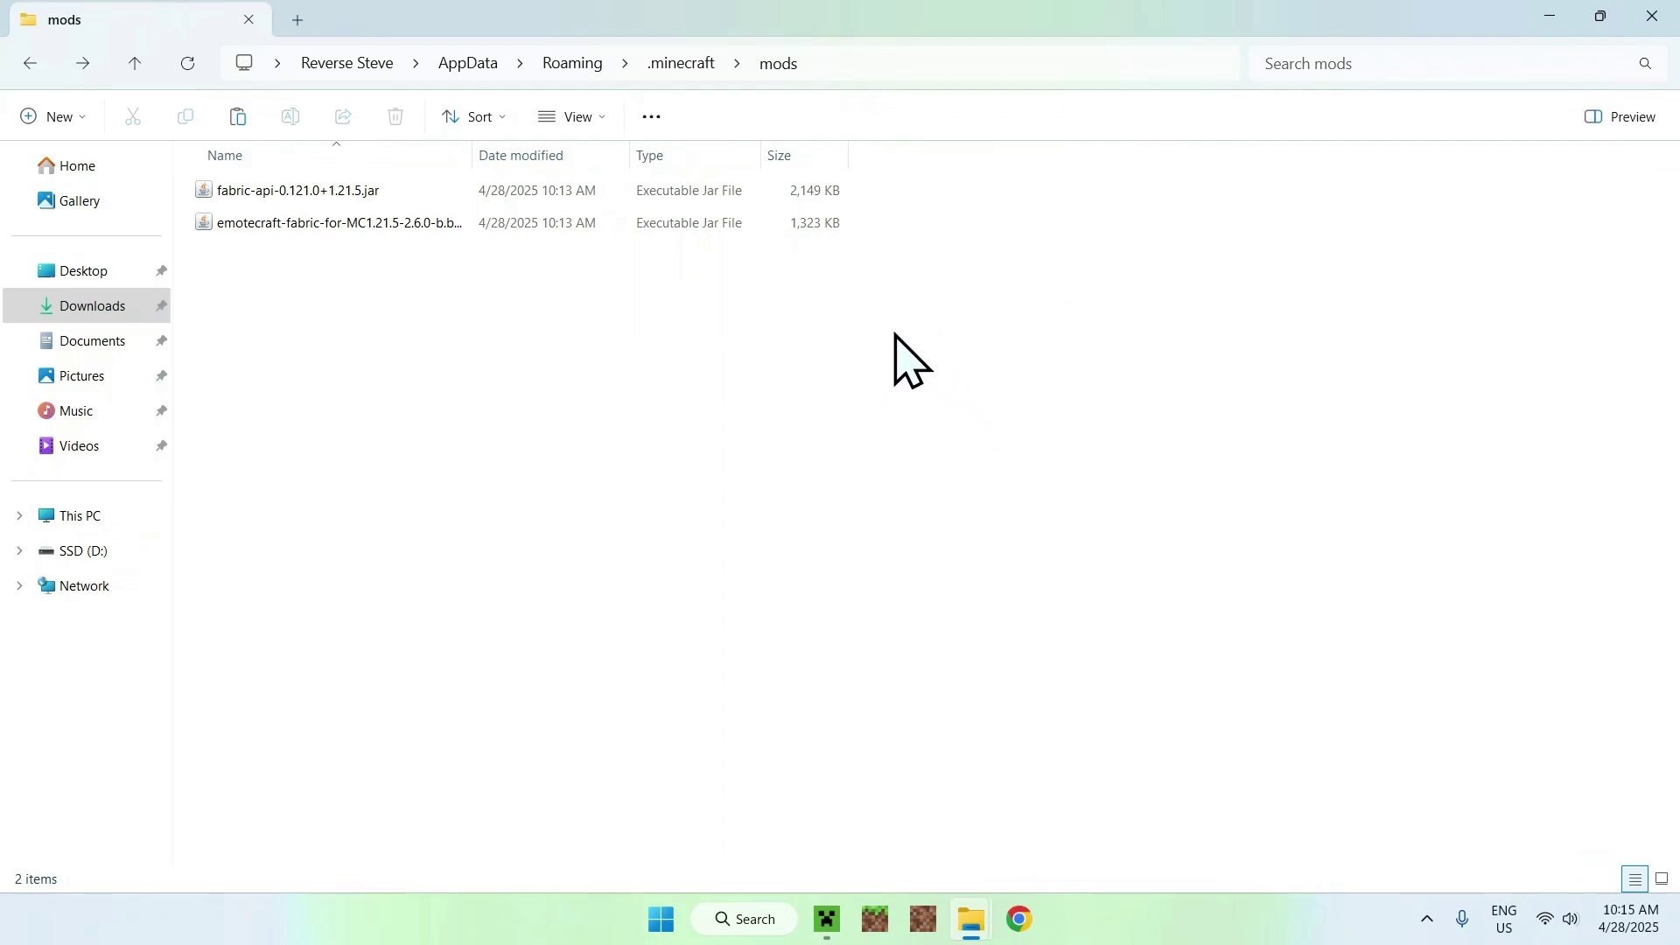
click(830, 917)
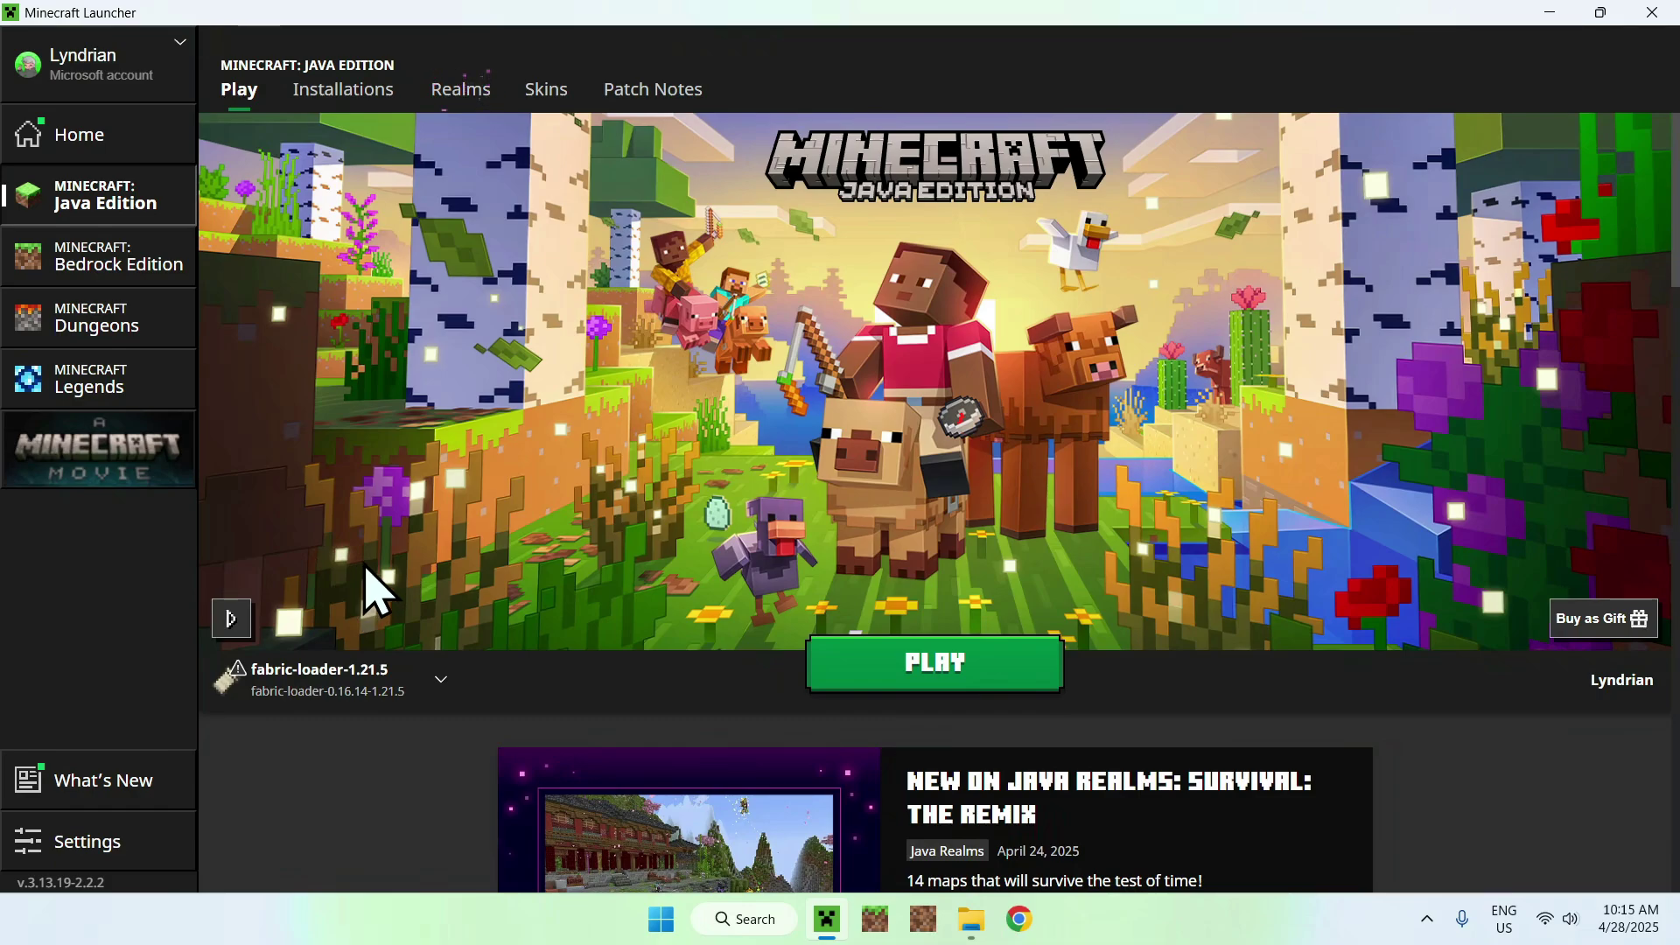
- Launch the fabric-loader-1.21.5 installation from the Play tab
click(926, 658)
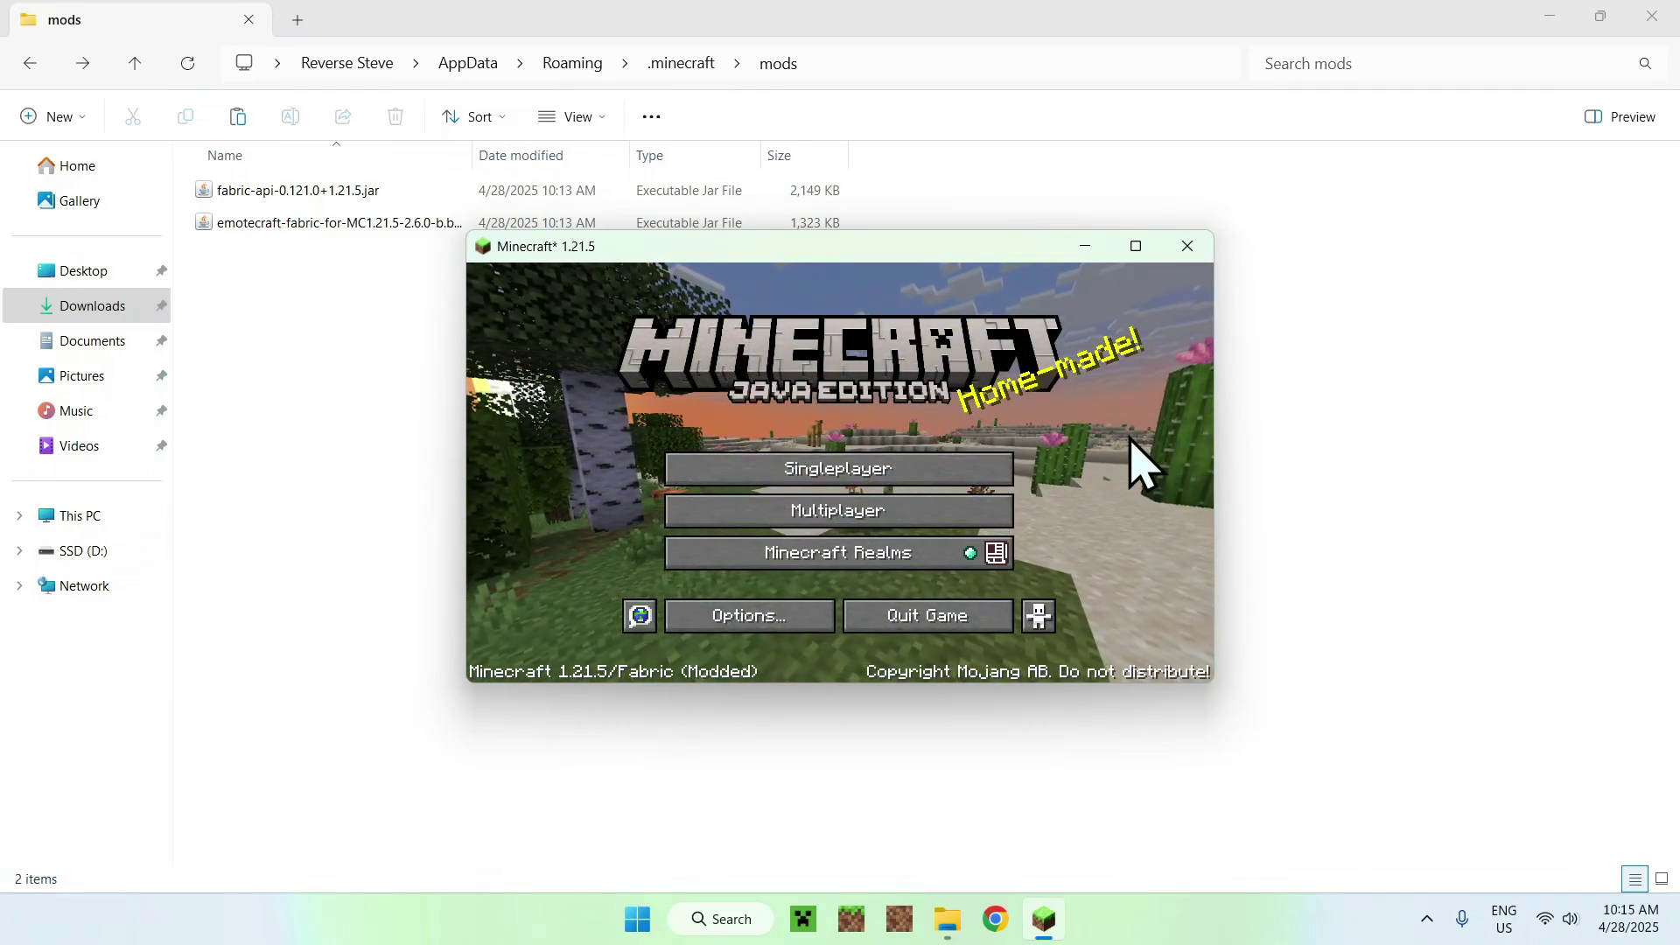
- Maximize the game window and load a singleplayer world
click(1136, 246)
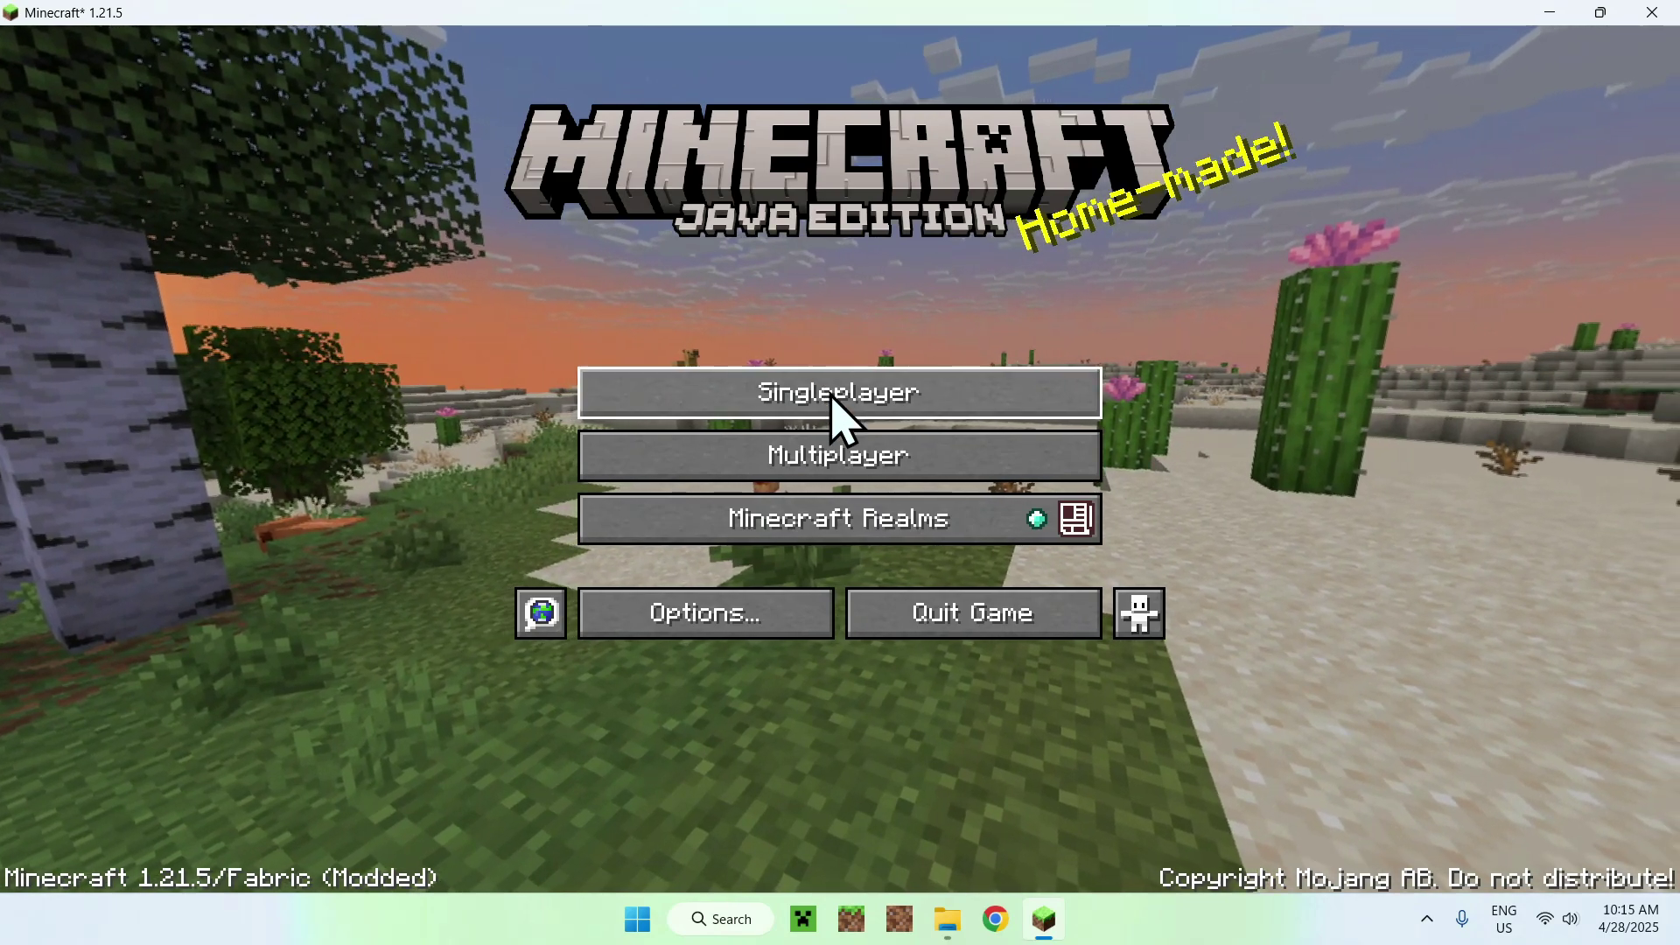
click(836, 394)
click(535, 210)
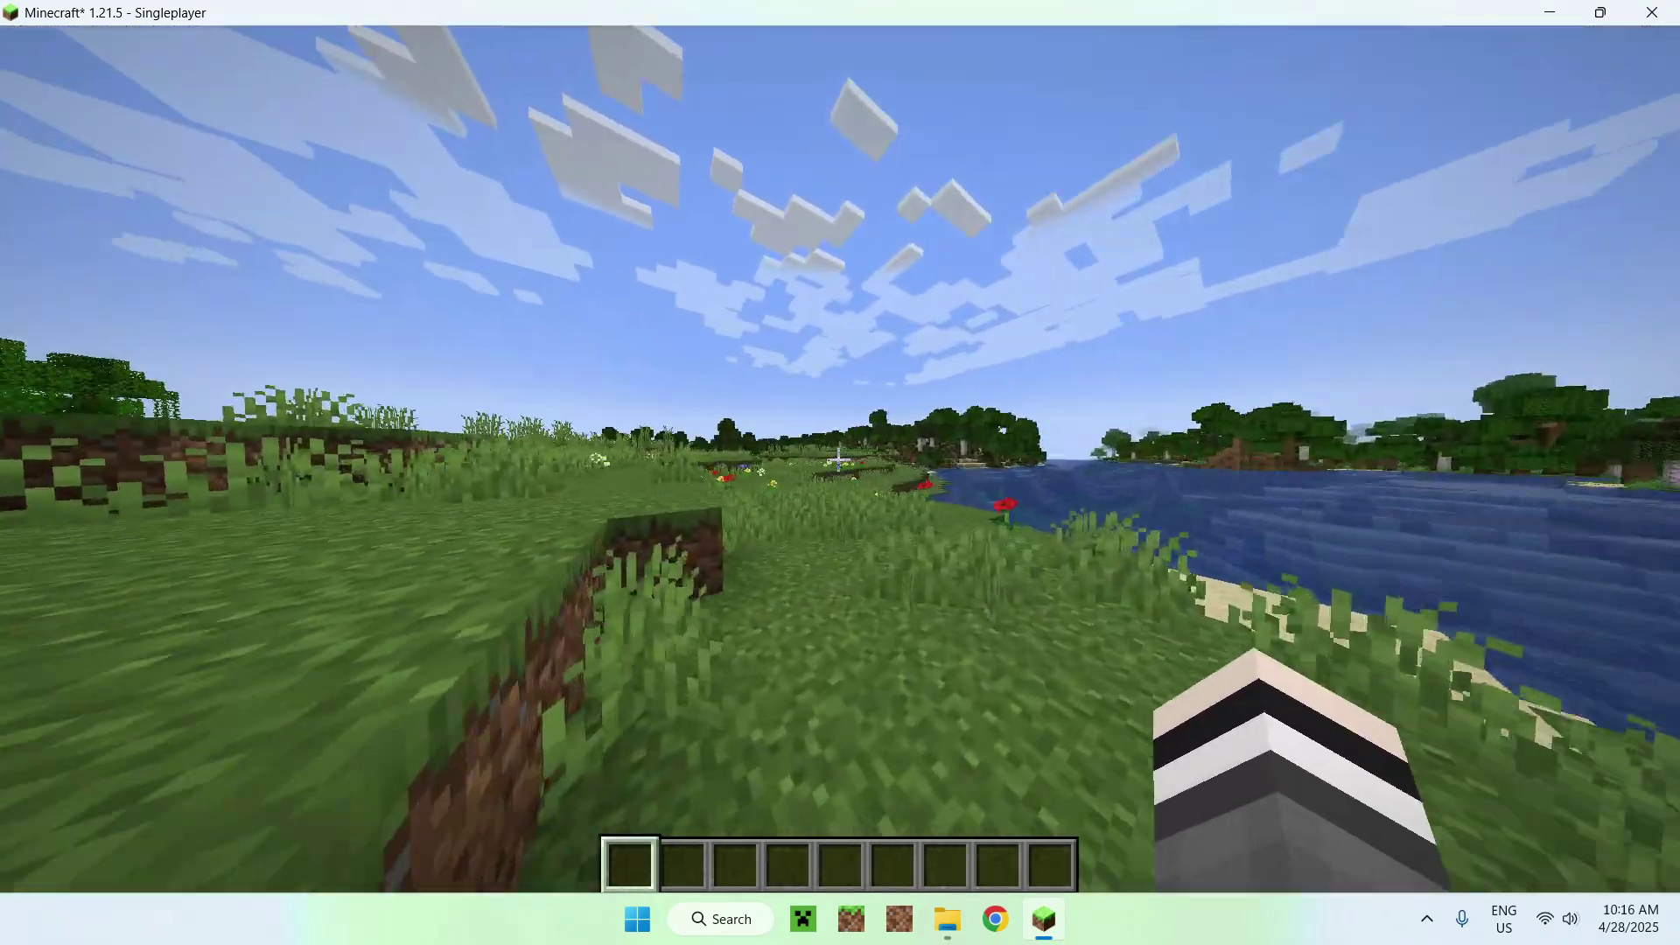
- Walk forward through the meadow and bring up the emote wheel with B
key(w)
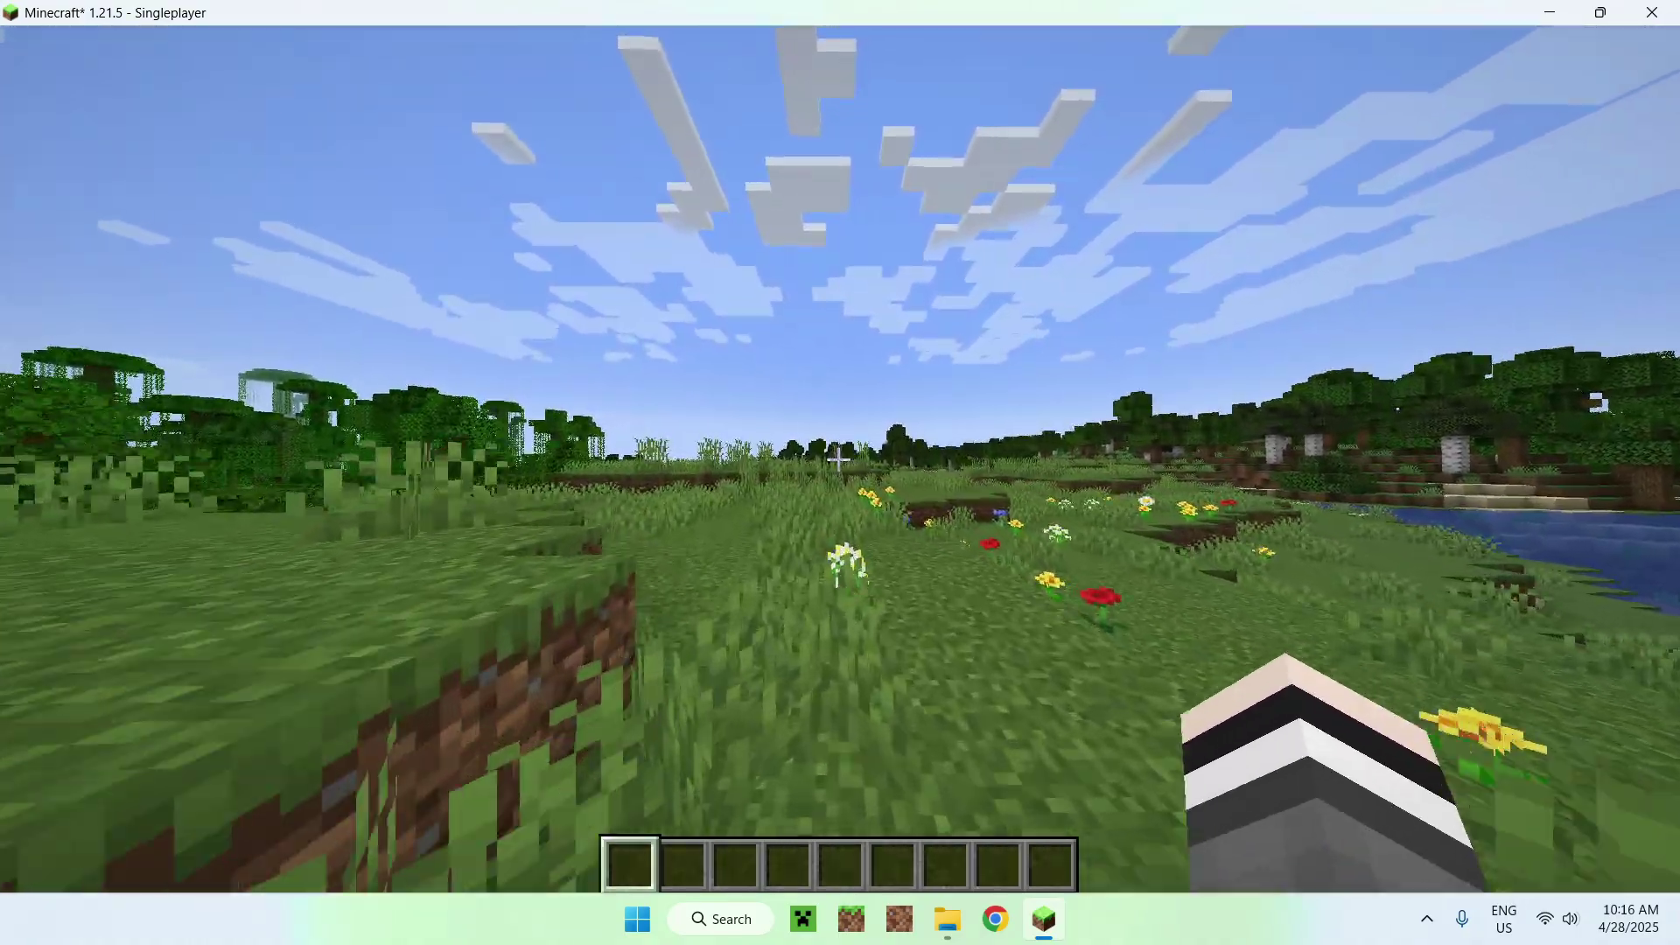
key(w)
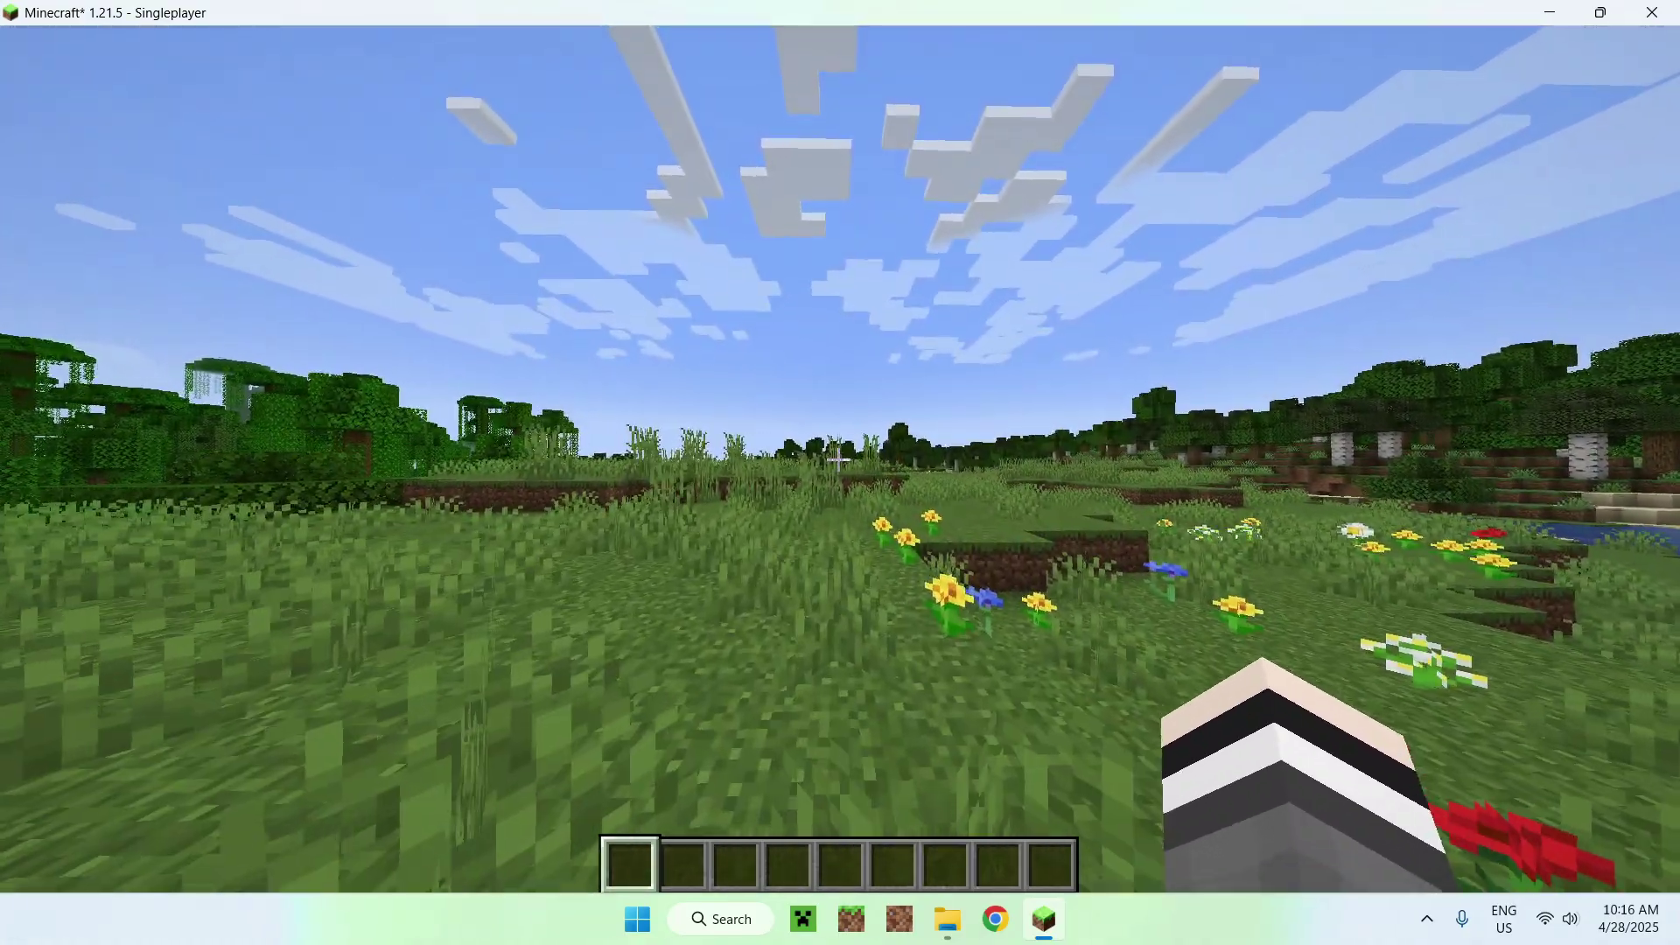
key(b)
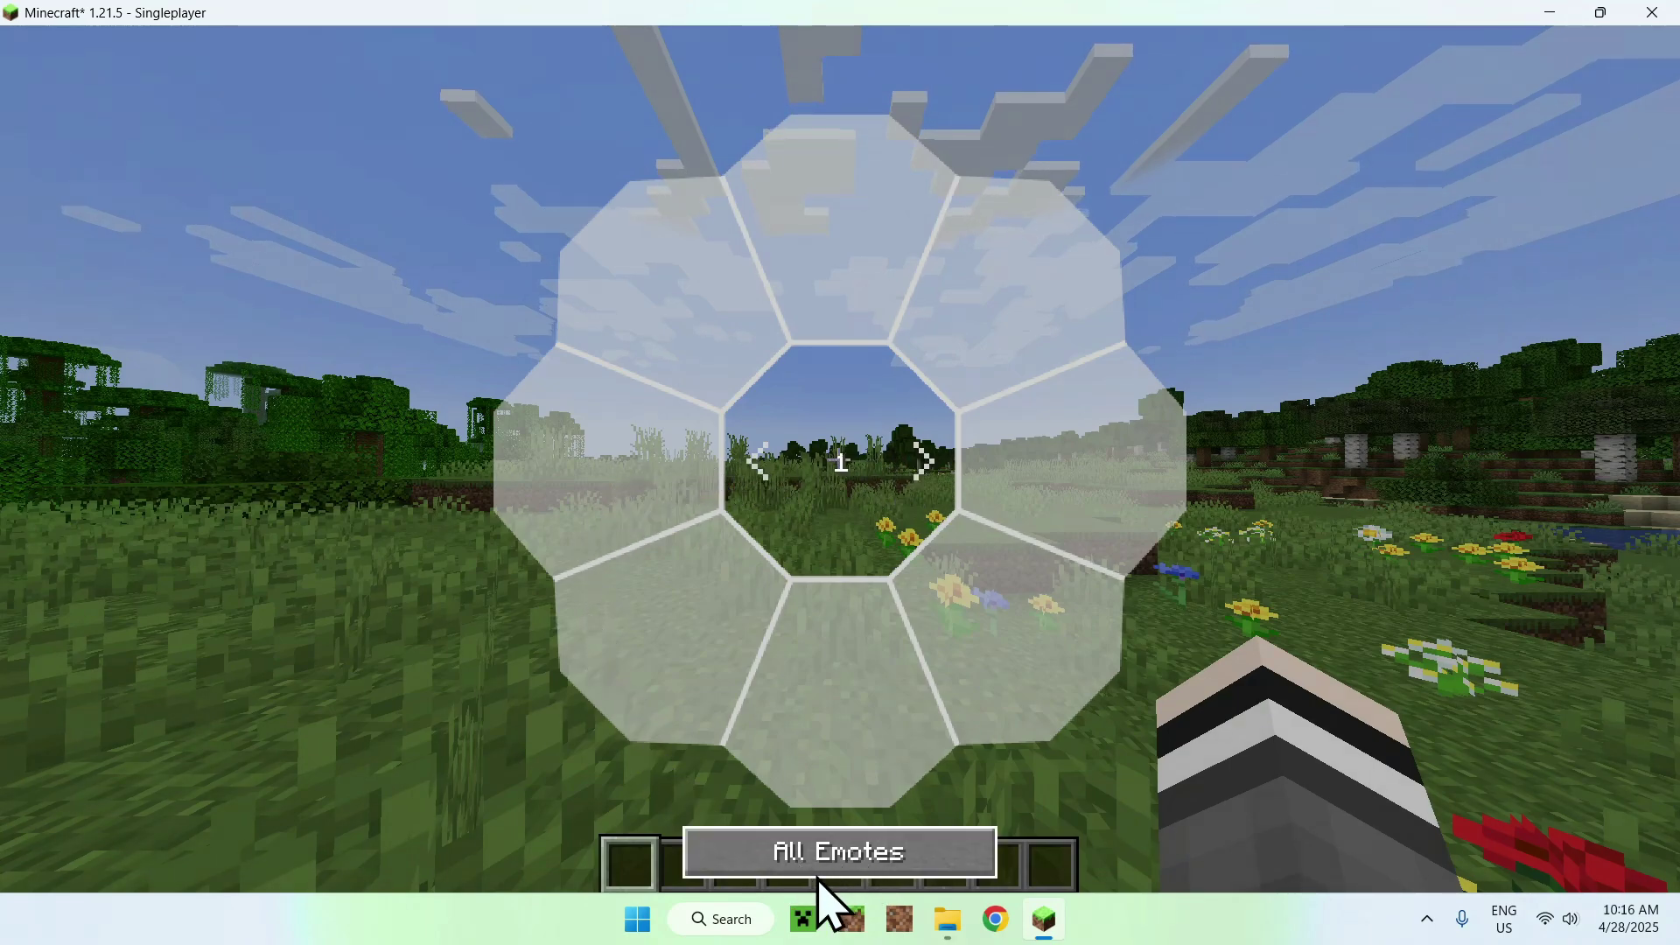
- Browse the full emote list and play the Face palm emote
click(851, 866)
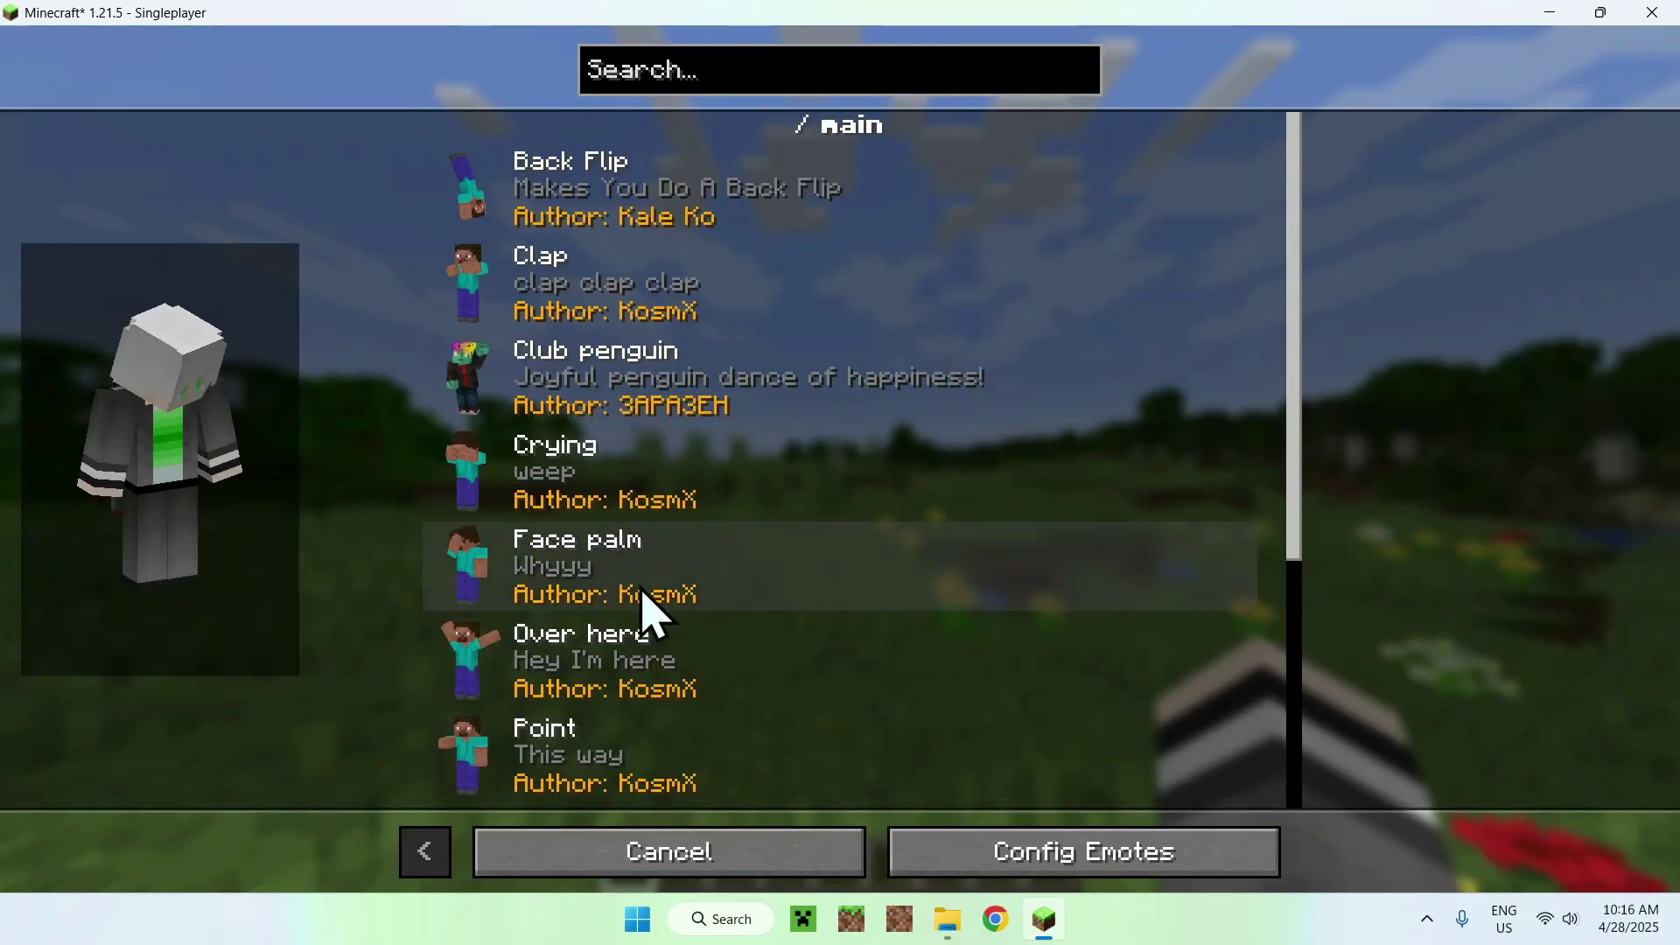
scroll(630, 612, down, 3)
scroll(630, 634, up, 3)
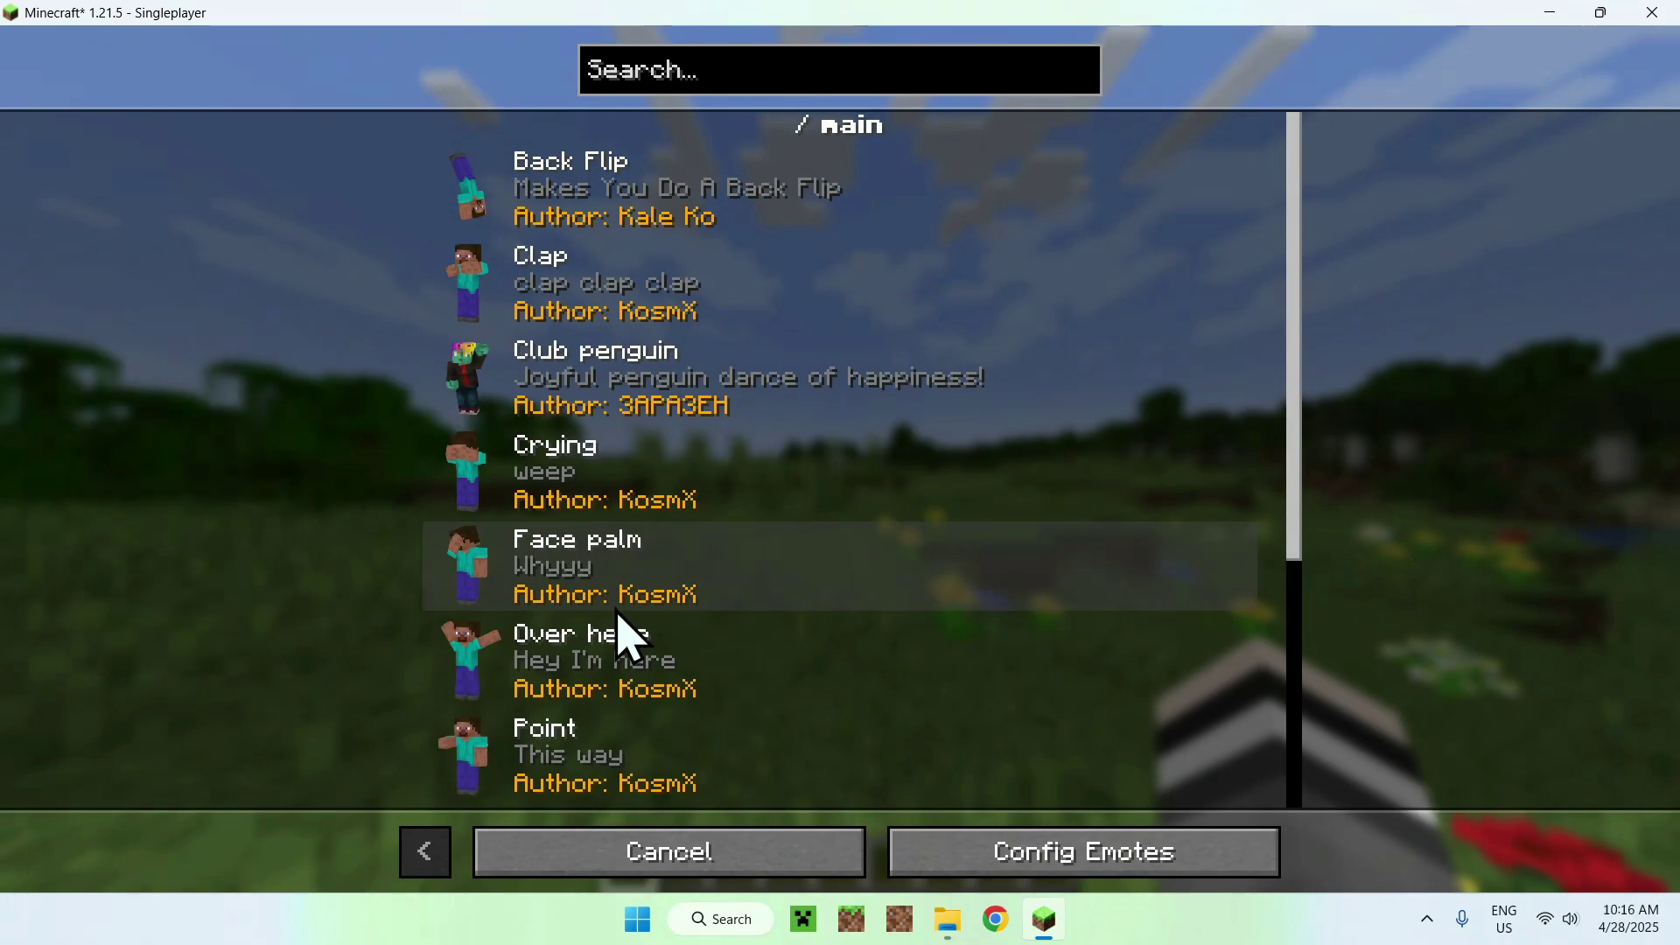
mouse_move(574, 570)
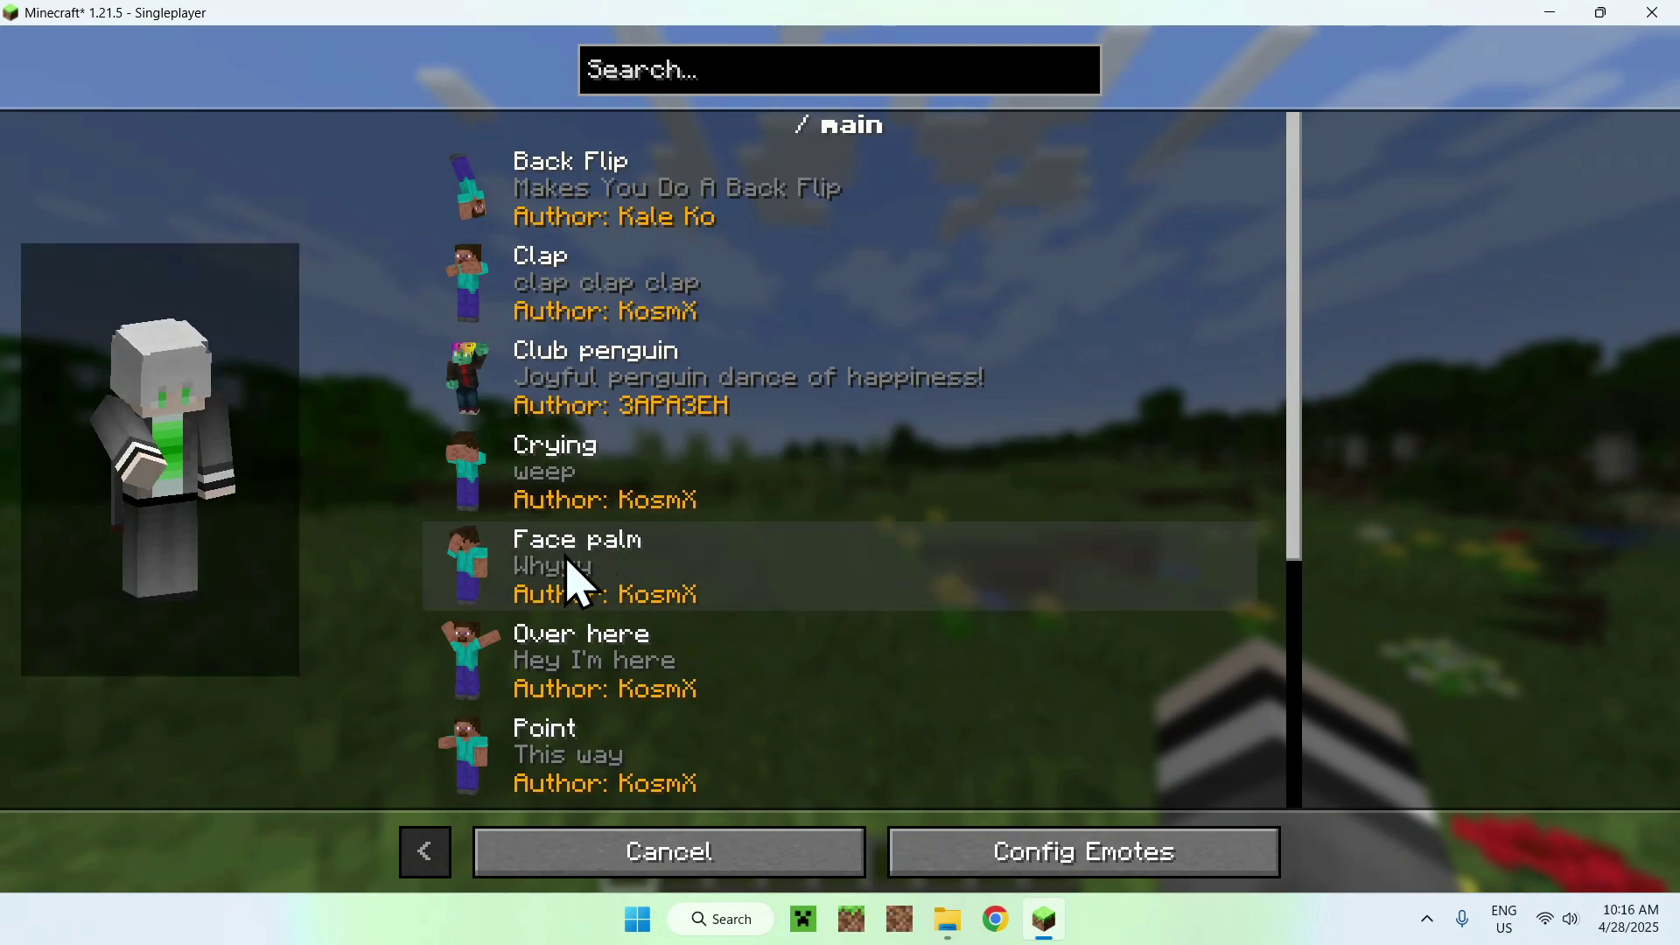
click(627, 564)
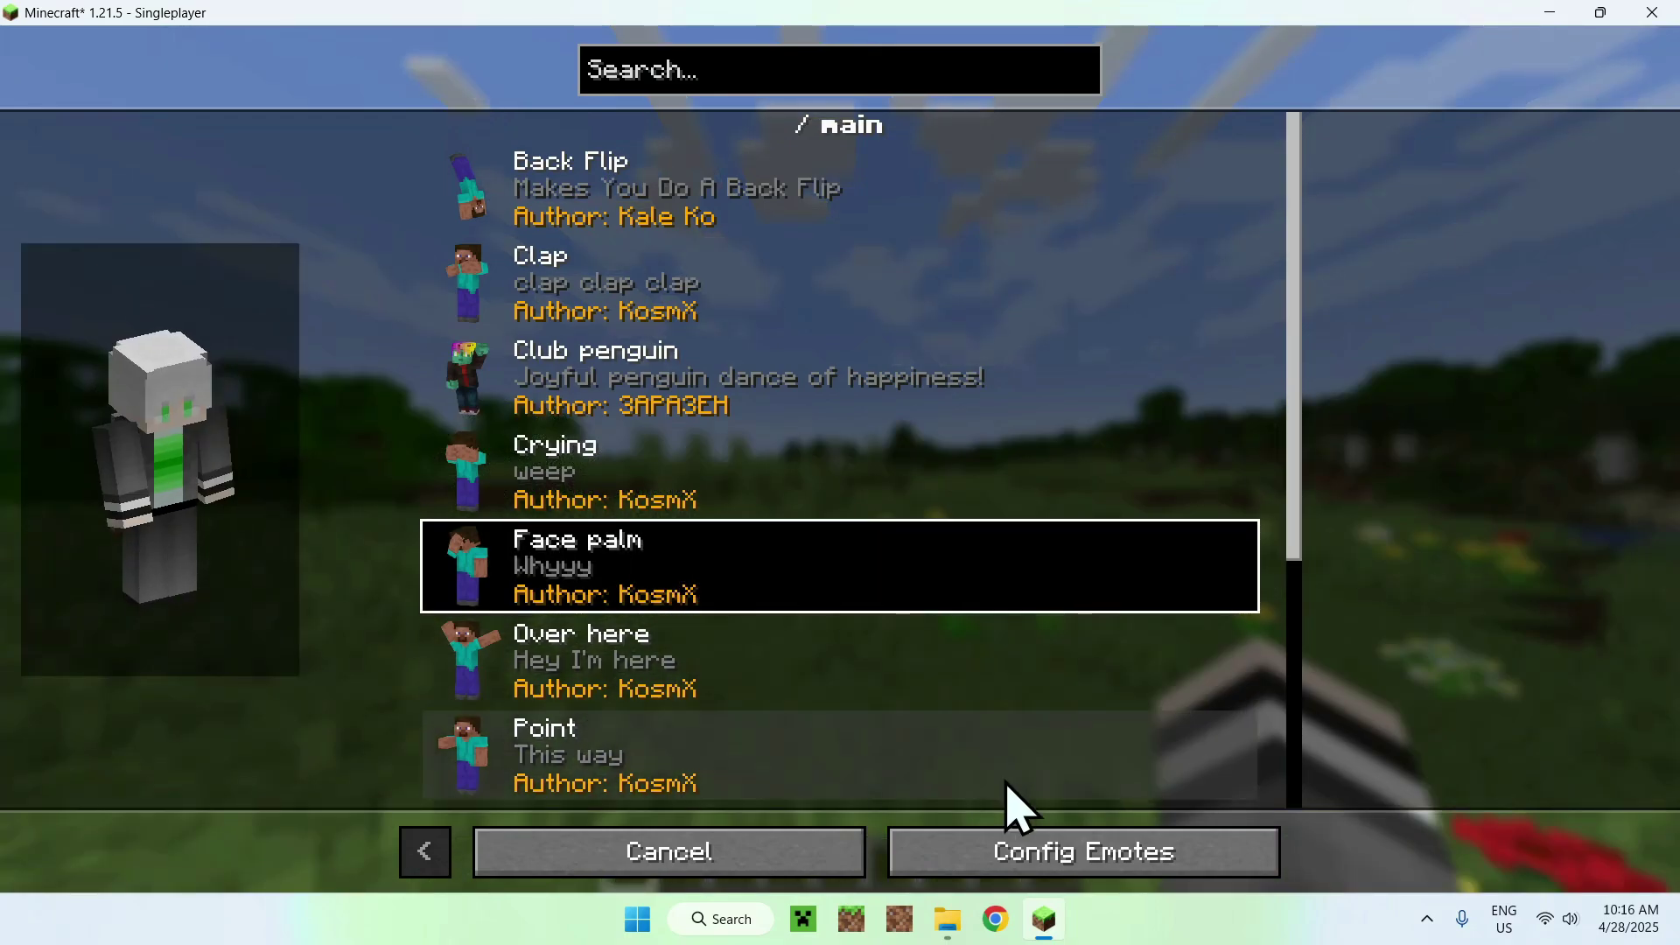
- In Config Emotes, place Face palm in the wheel's top slot and confirm with Done
click(1052, 865)
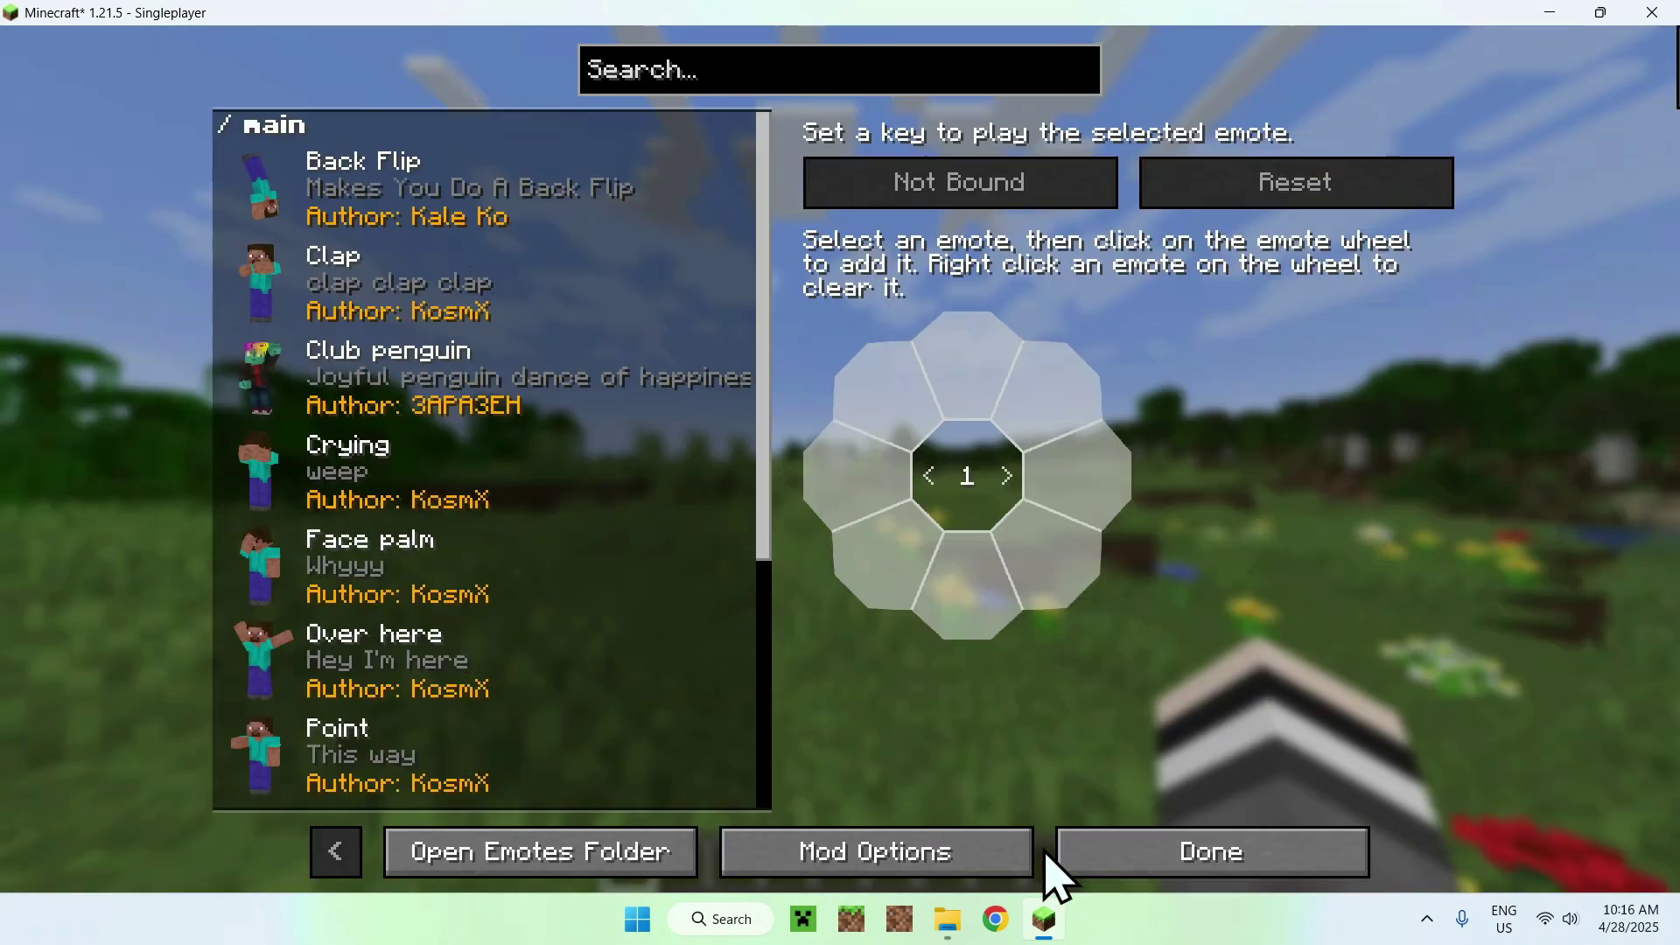
click(551, 573)
click(965, 389)
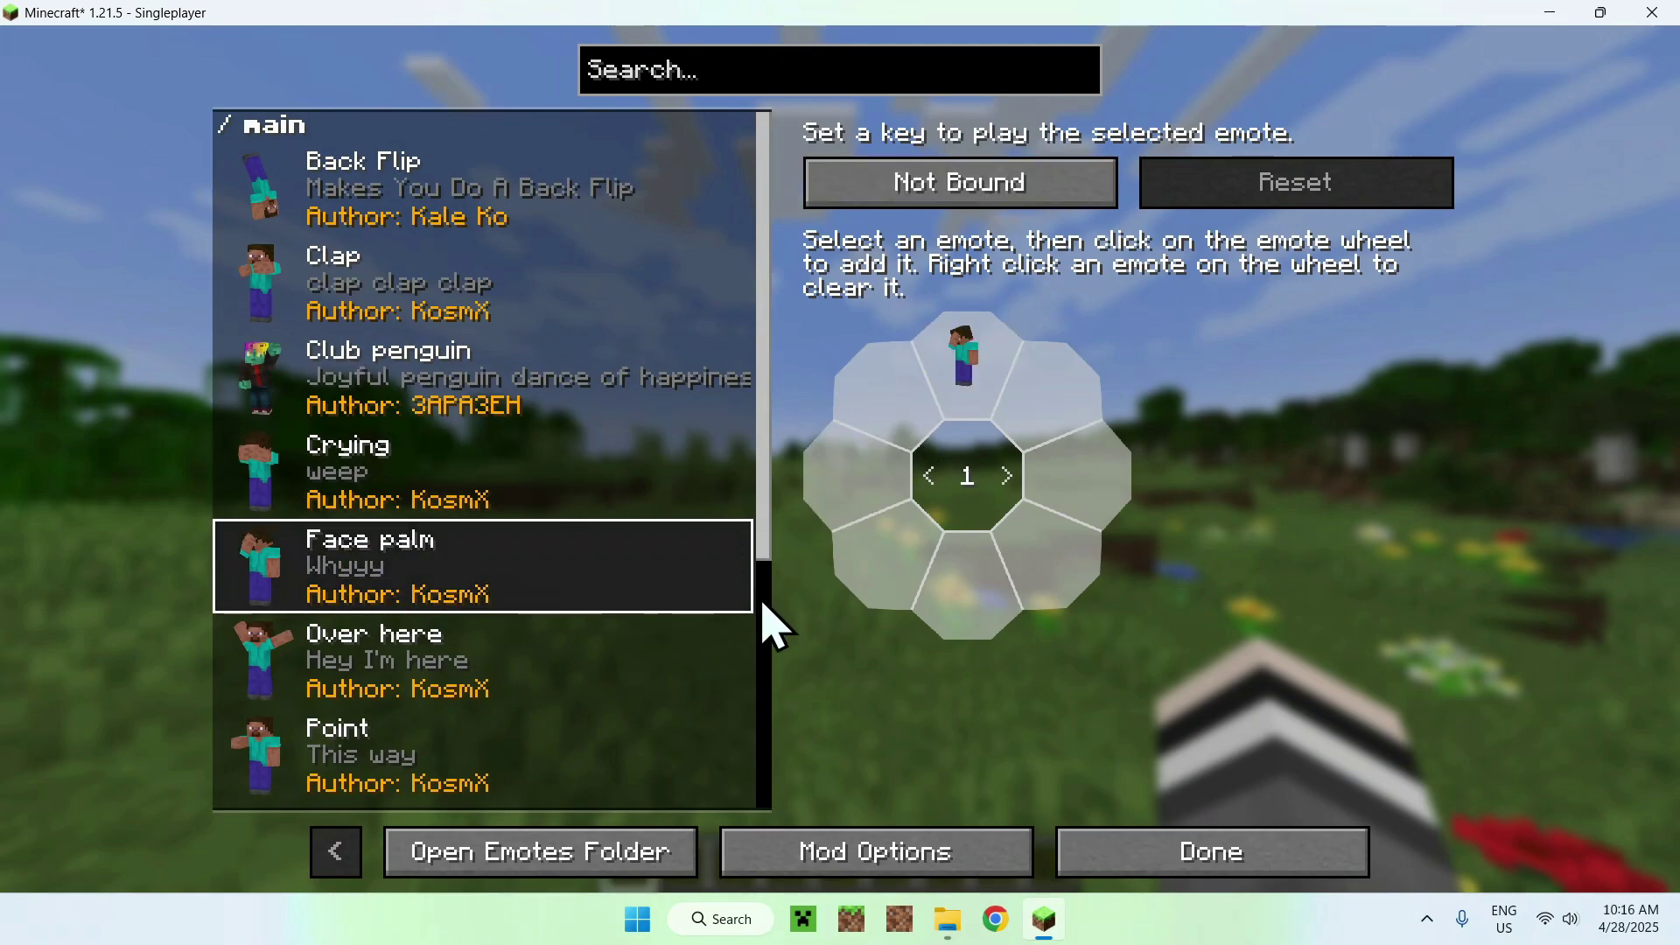
click(1170, 869)
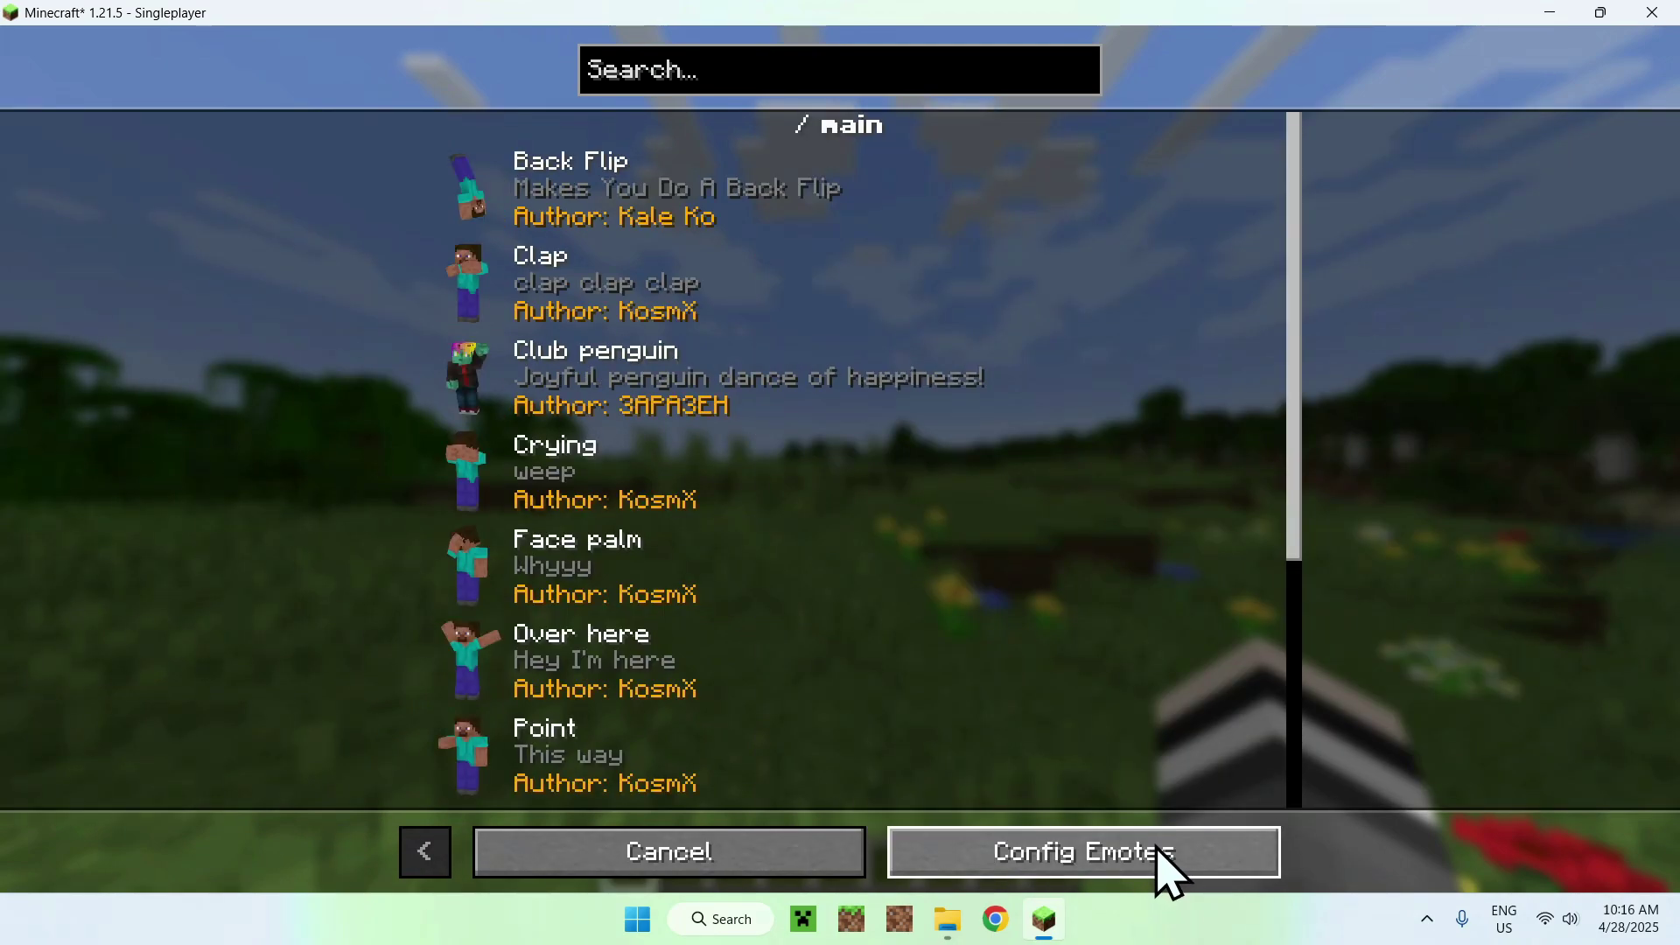